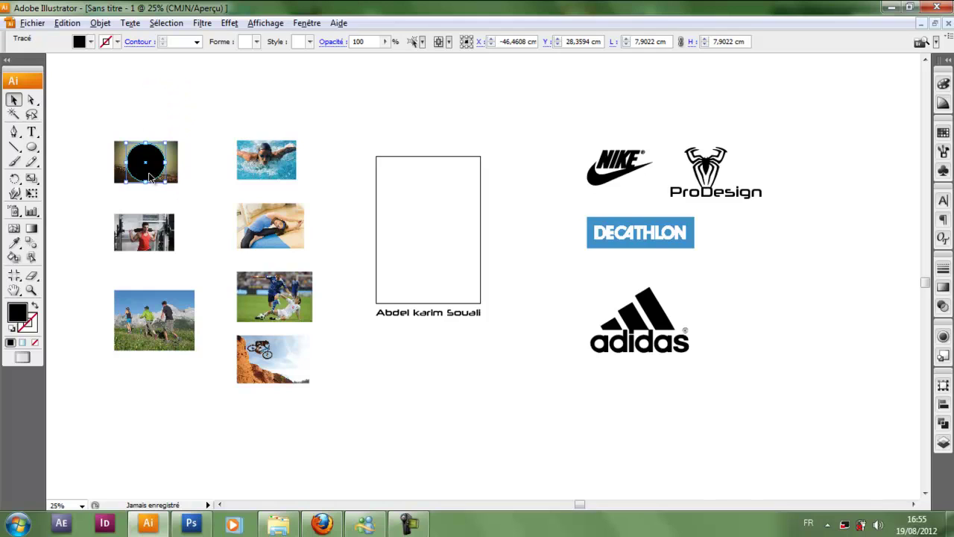
Enlarge the weightlifter photo slightly from its centre, keeping its proportions, so it extends beyond the circle size
drag(149, 176, 150, 249)
key(ctrl+z)
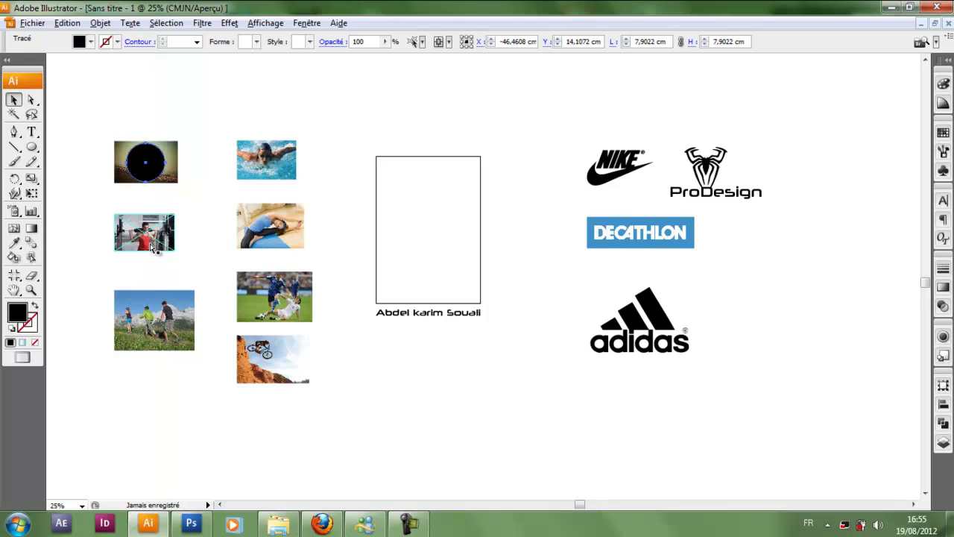
click(170, 237)
click(175, 251)
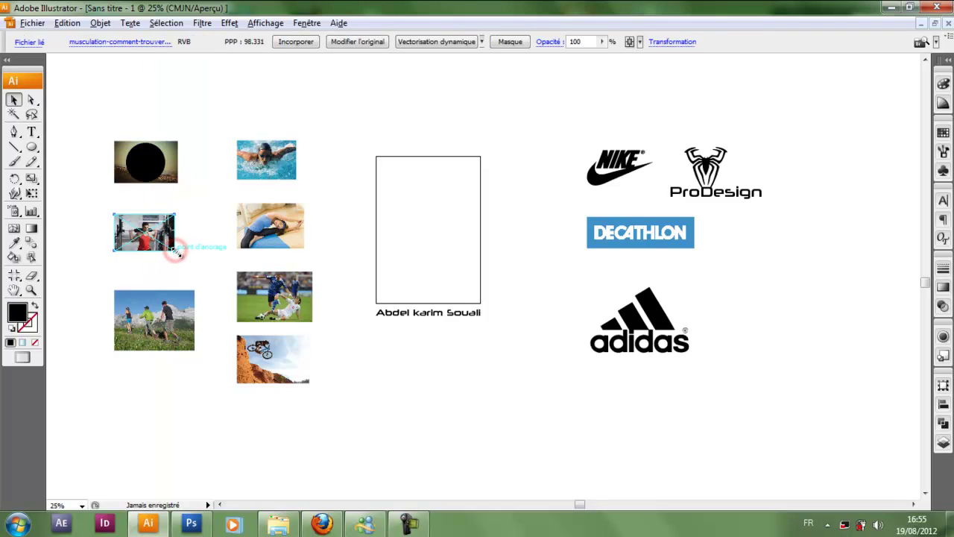
drag(177, 253, 178, 254)
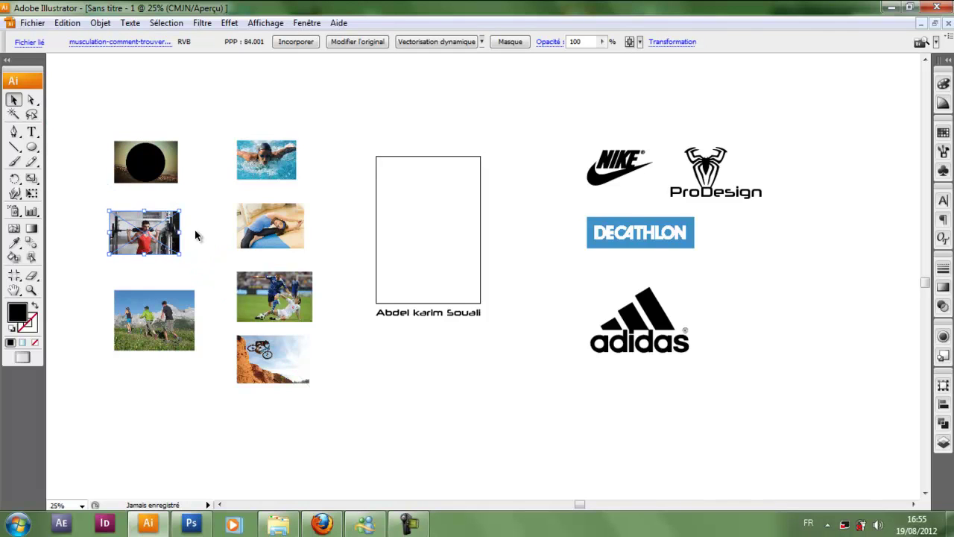
click(203, 216)
Copy the black circle from the motocross photo onto the weightlifter and the hikers photos
click(152, 171)
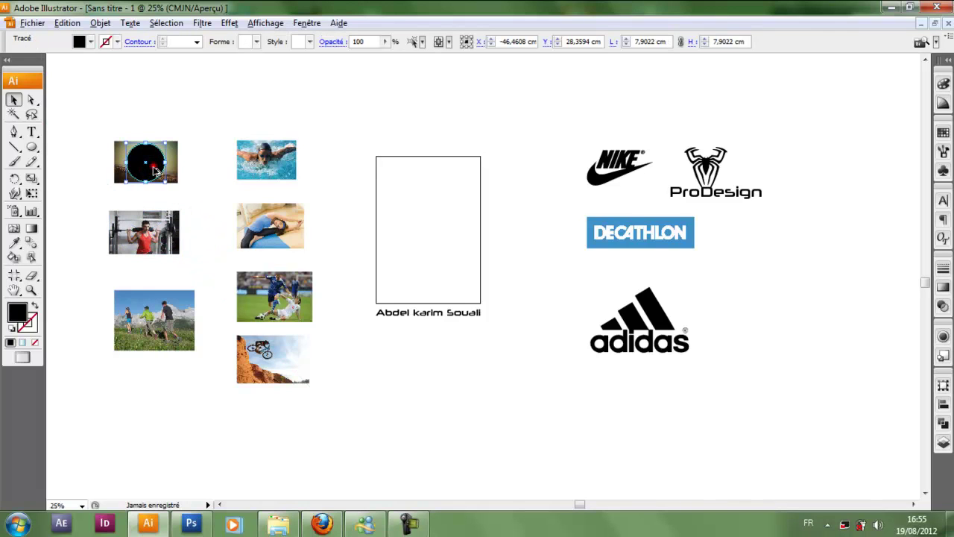
drag(154, 171, 152, 239)
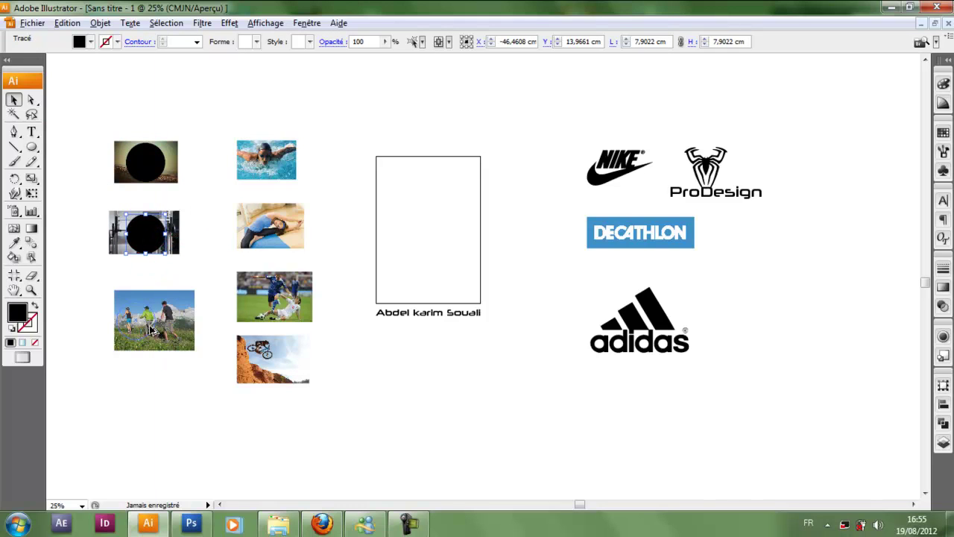
key(ctrl+d)
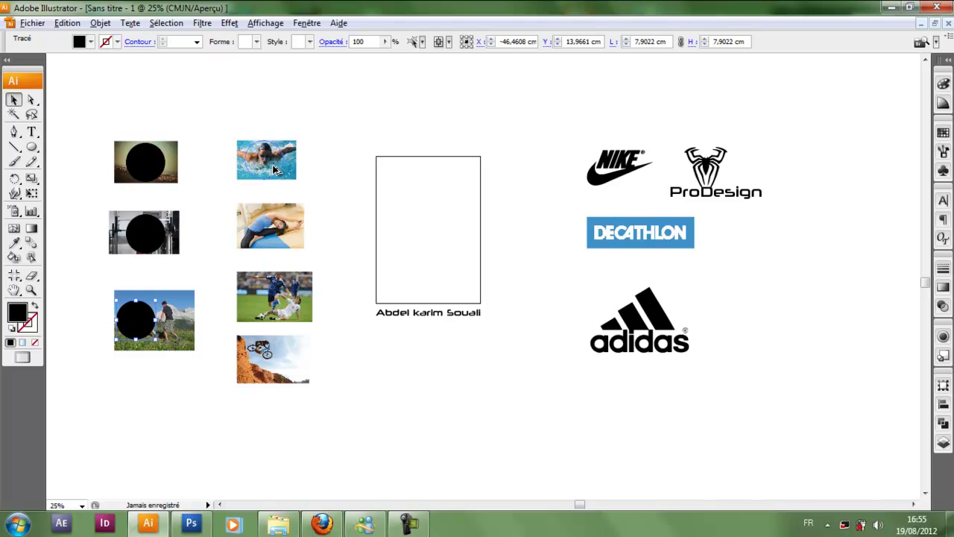
Place copies of the black circle over the swimmer, stretching, football and mountain bike photos
key(ctrl+v)
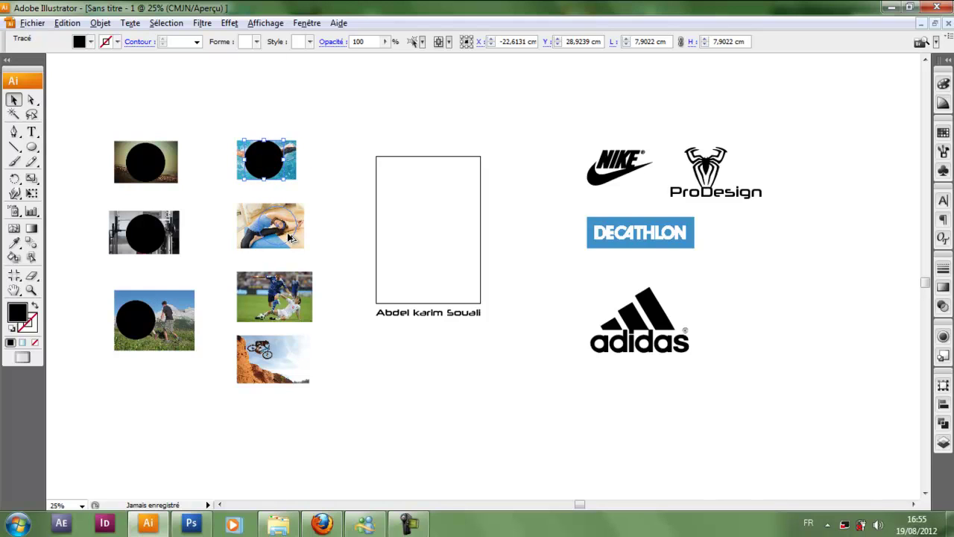
key(ctrl+v)
drag(290, 232, 274, 356)
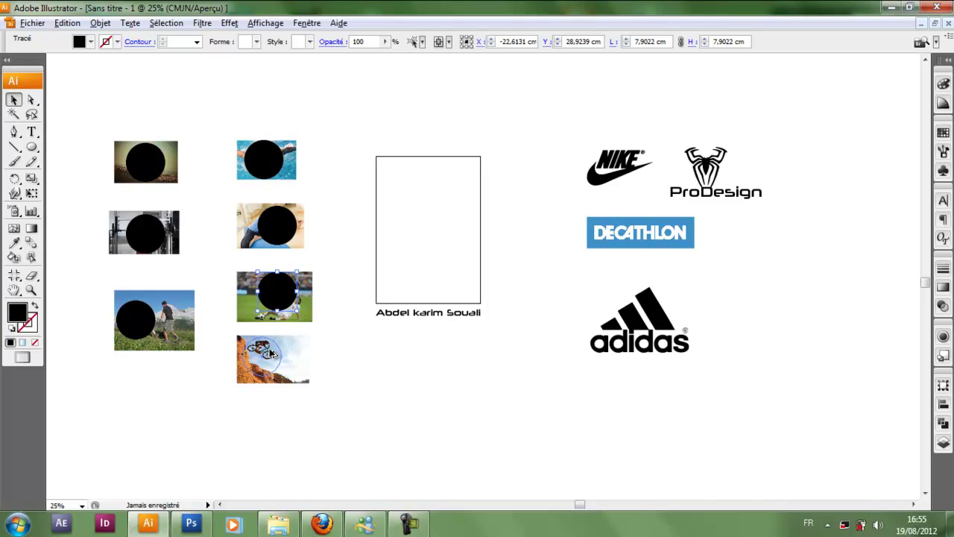
drag(272, 353, 273, 354)
click(279, 102)
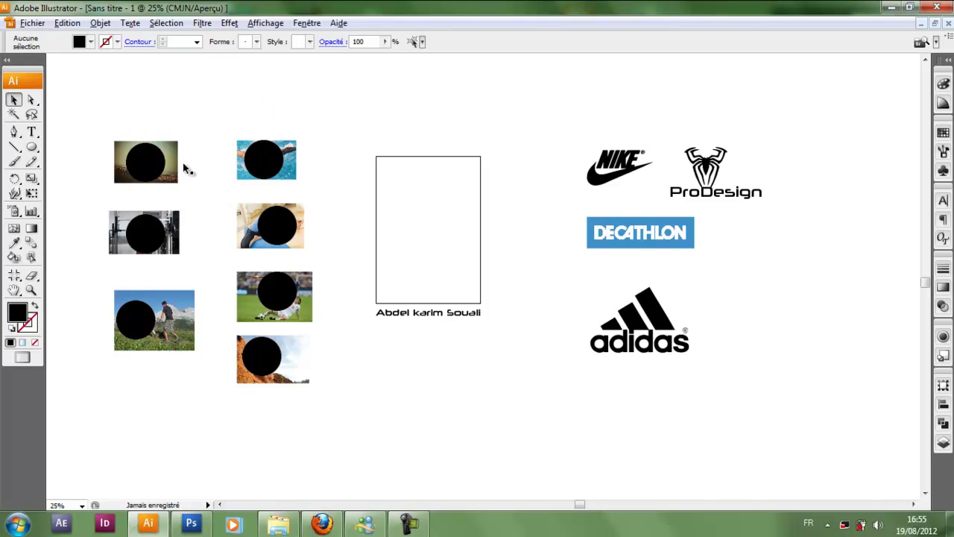
Create a clipping mask that crops the motocross photo to its black circle
click(143, 160)
click(144, 118)
drag(96, 126, 170, 173)
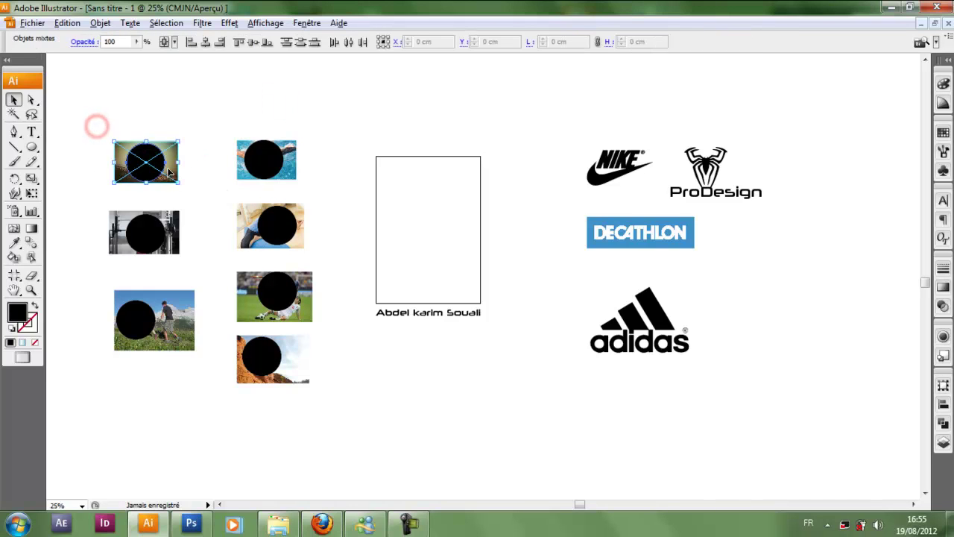
click(99, 24)
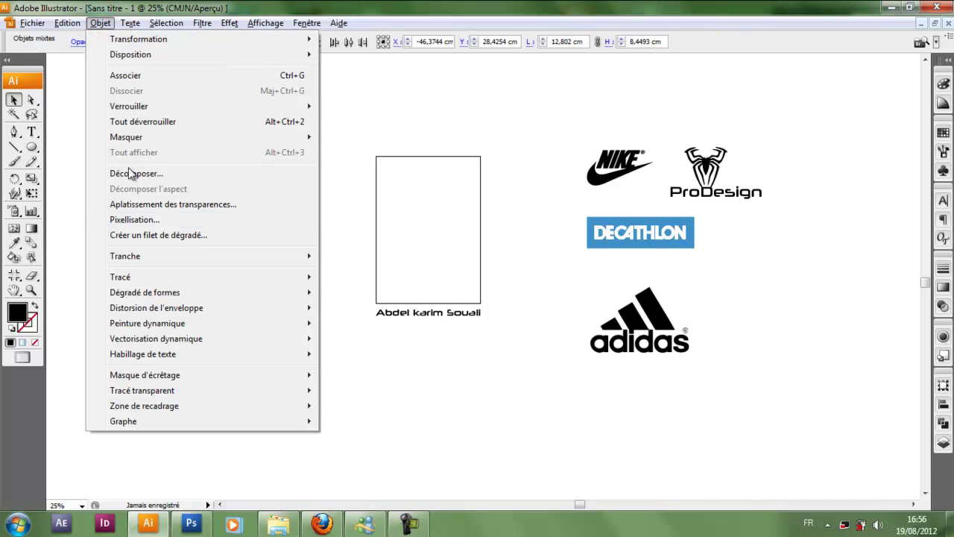
mouse_move(236, 378)
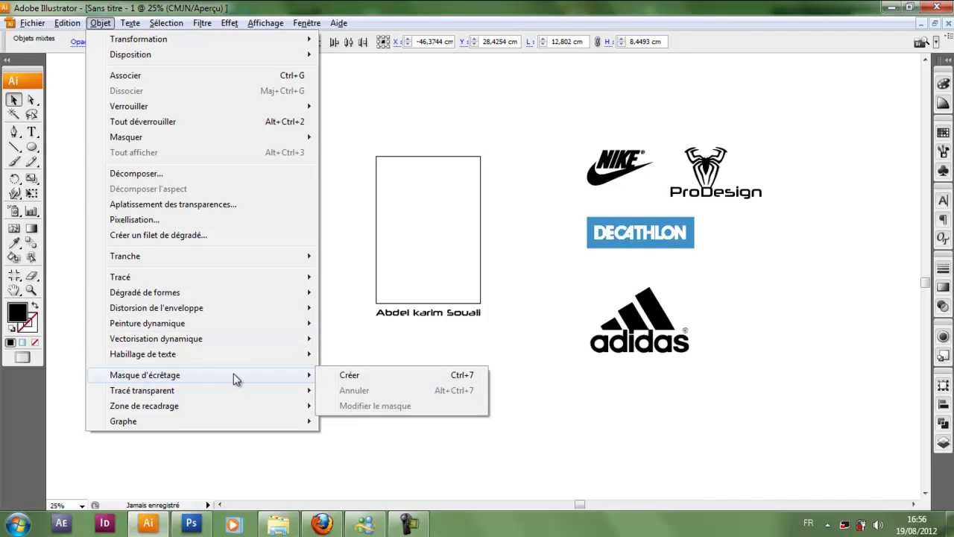
click(347, 376)
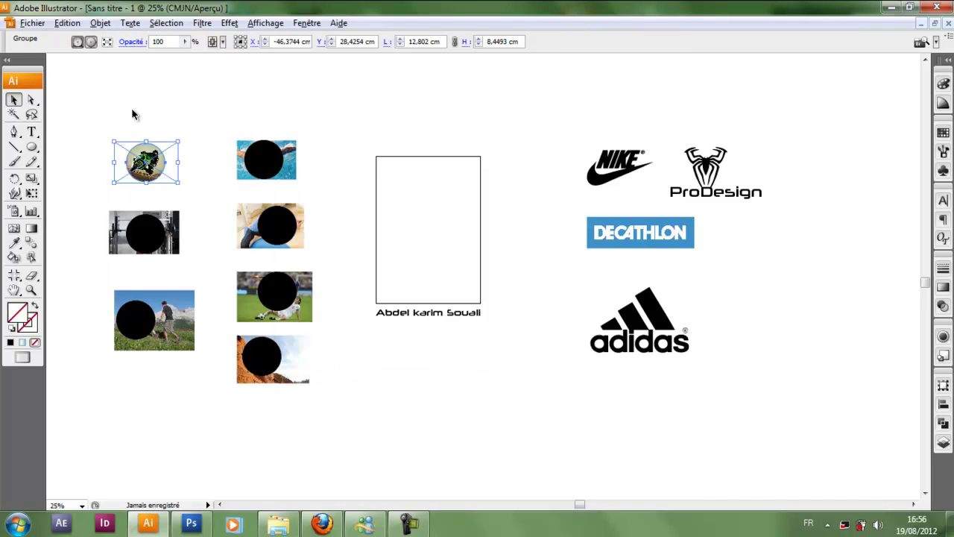
Move the circular motocross picture up and slightly to the right of its original place
click(90, 42)
click(77, 42)
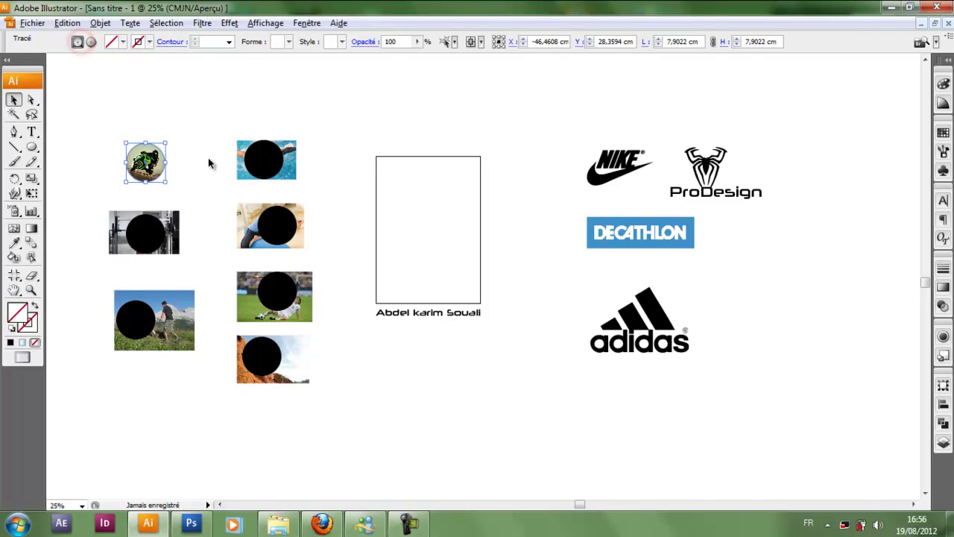
drag(151, 173, 180, 137)
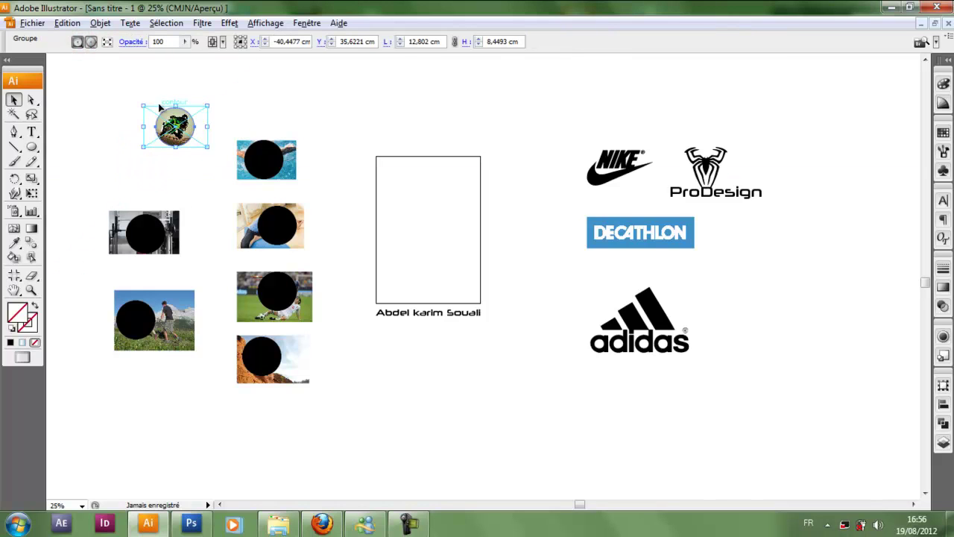
click(294, 99)
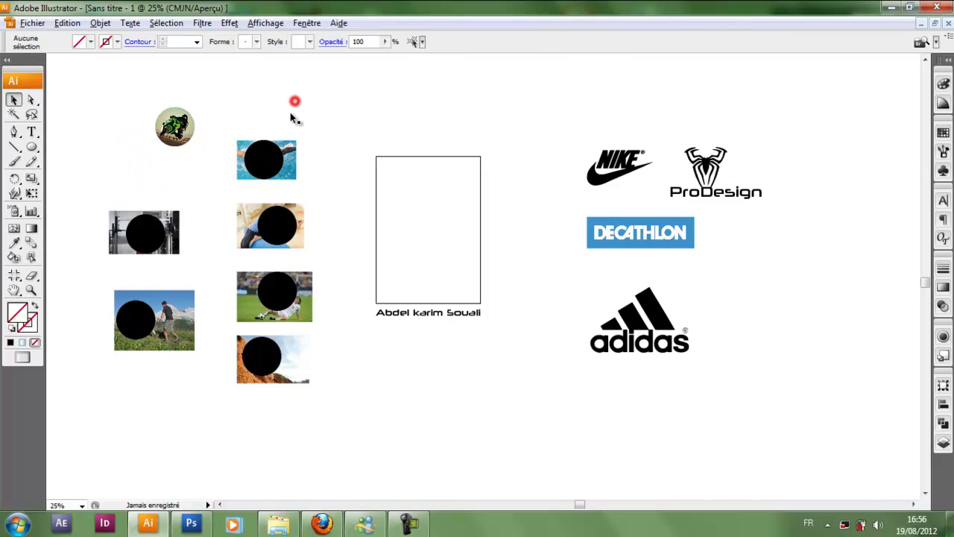
Create a clipping mask that crops the swimmer photo to its black circle
click(247, 123)
drag(247, 123, 296, 176)
click(100, 23)
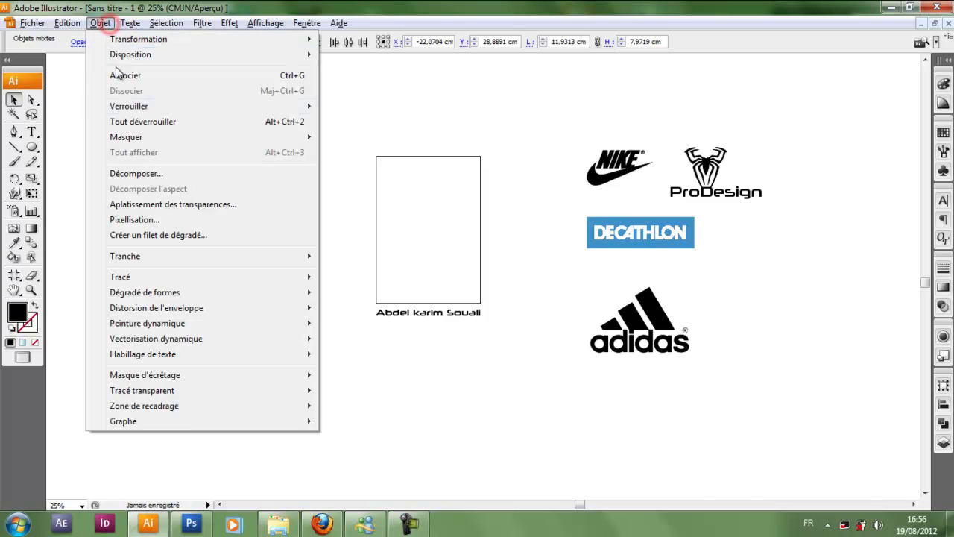
mouse_move(176, 381)
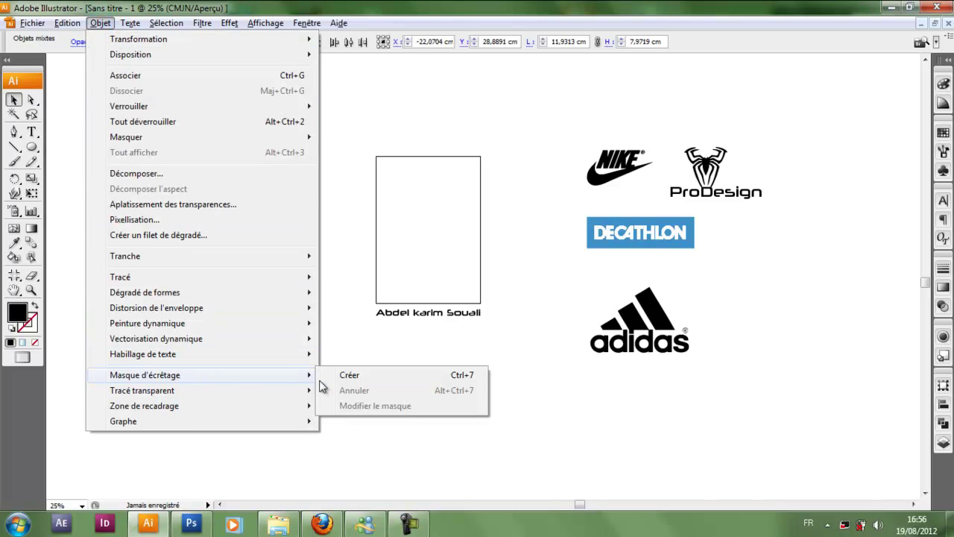
click(347, 375)
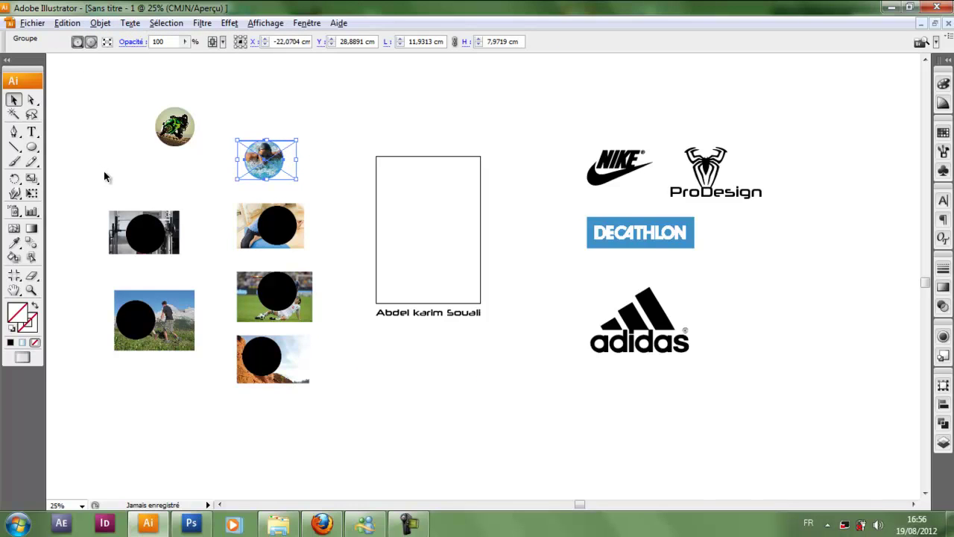
Crop the weightlifter and hikers photos to their black circles with separate clipping masks
drag(104, 173, 170, 224)
right_click(143, 233)
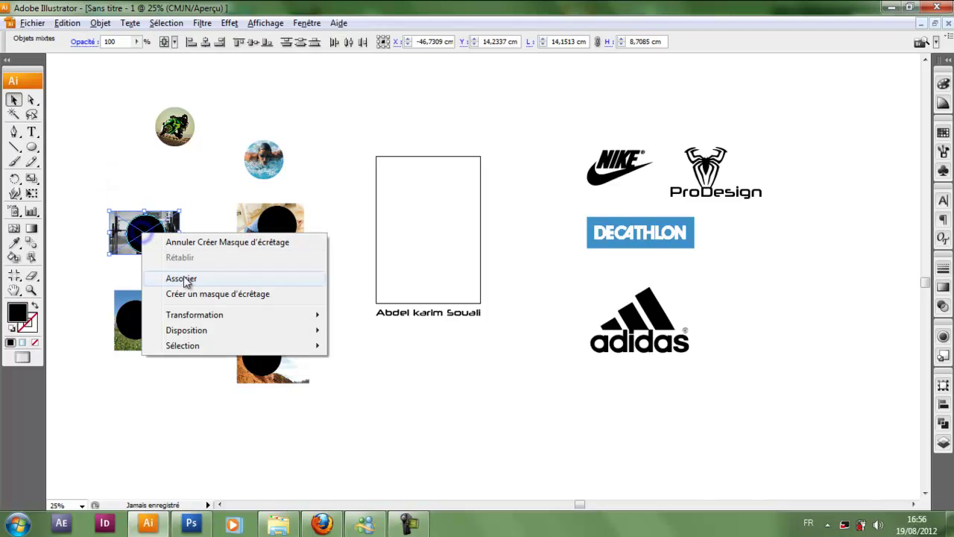
click(213, 294)
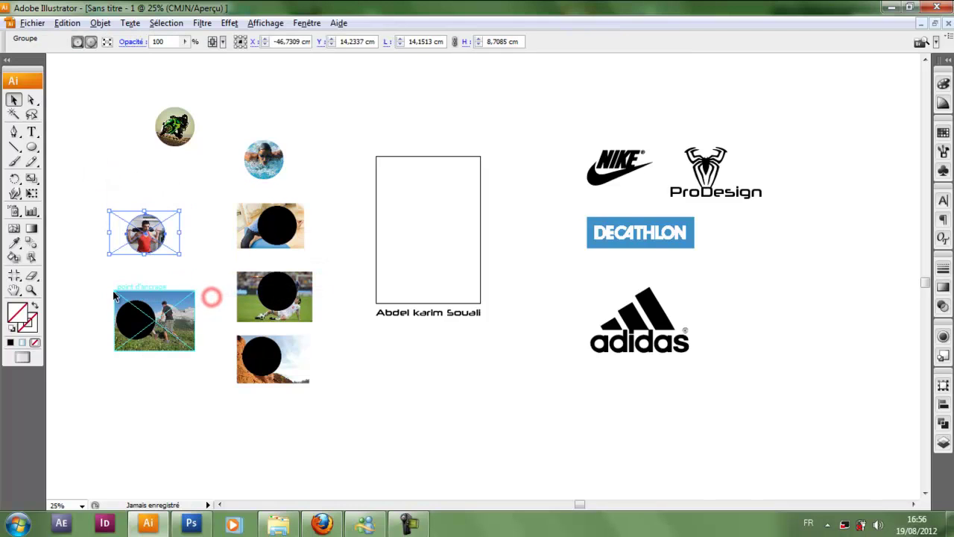
drag(89, 291, 151, 328)
right_click(144, 327)
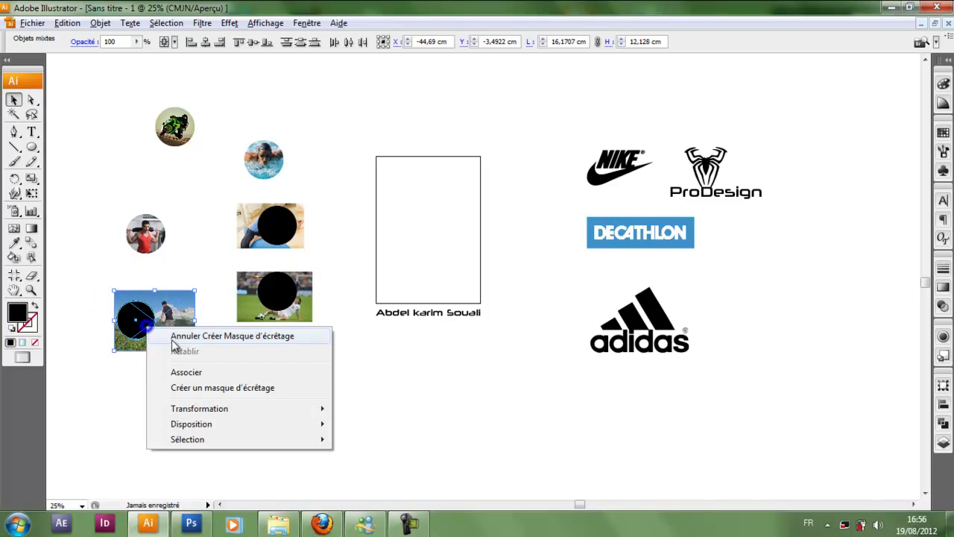
click(200, 385)
Crop the stretching and football photos to their black circles with separate clipping masks
drag(213, 204, 261, 231)
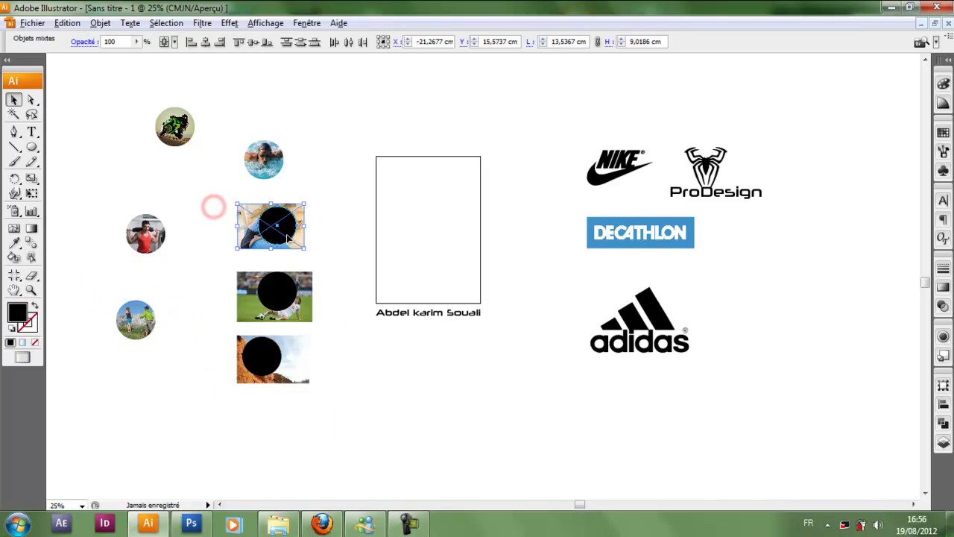
right_click(278, 227)
click(322, 288)
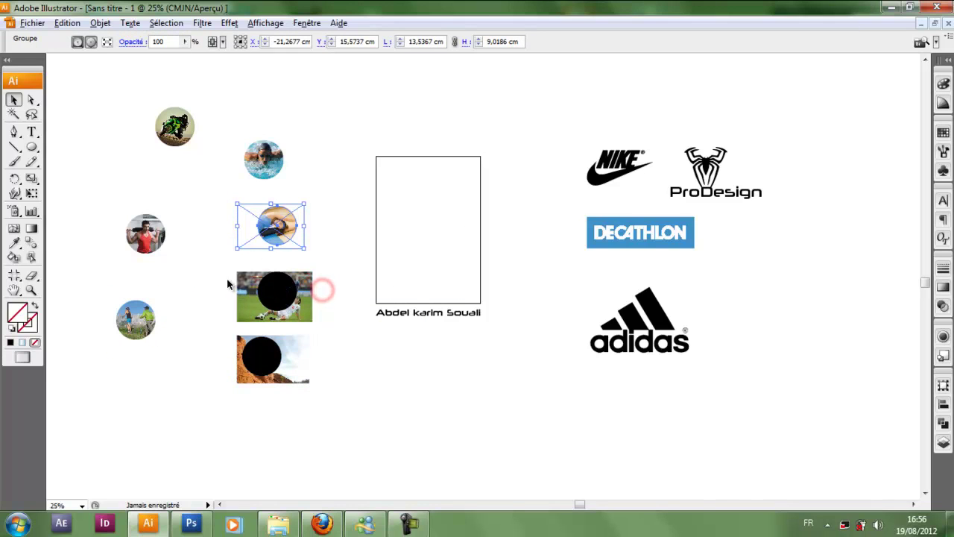
drag(216, 276, 286, 300)
right_click(286, 301)
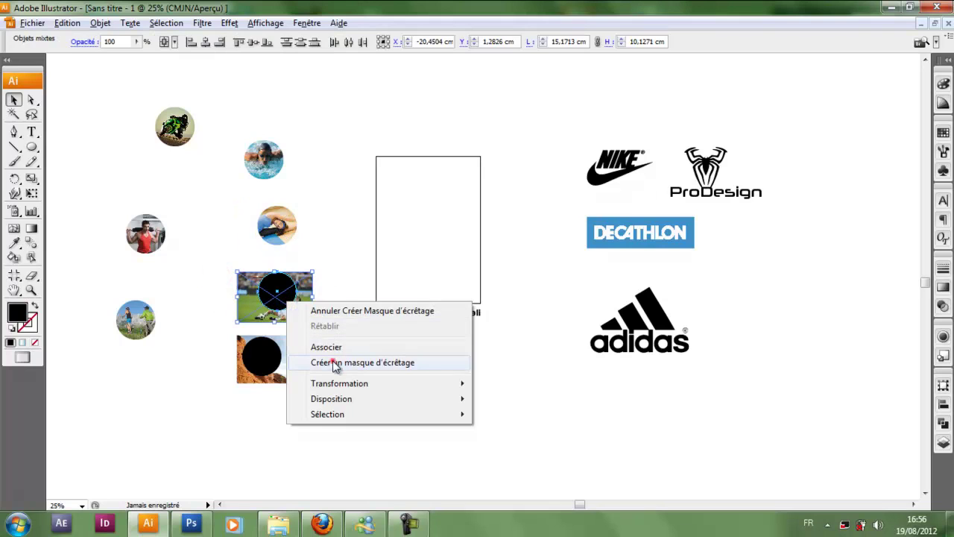
click(333, 364)
Crop the mountain bike photo to its black circle with a clipping mask and clear the selection
drag(214, 351, 302, 382)
right_click(267, 362)
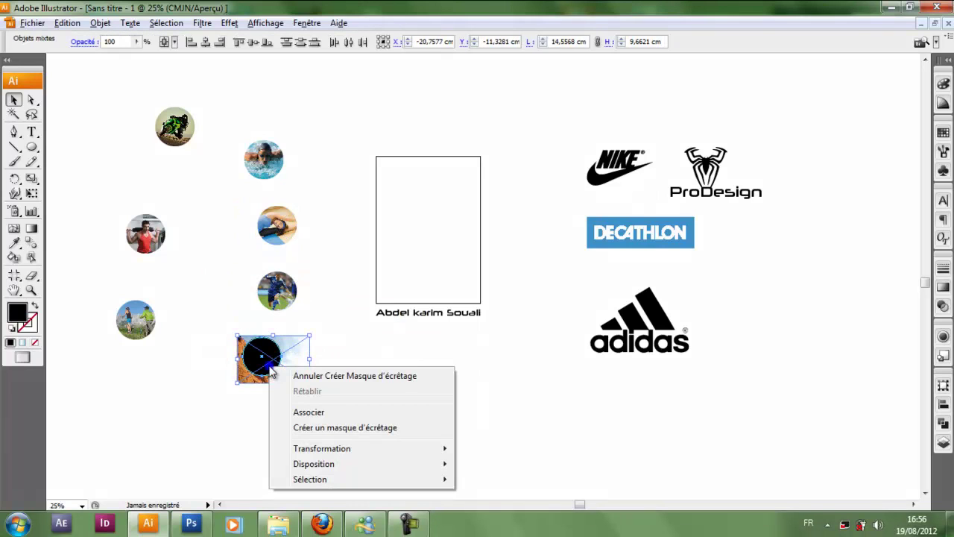
click(320, 425)
click(393, 383)
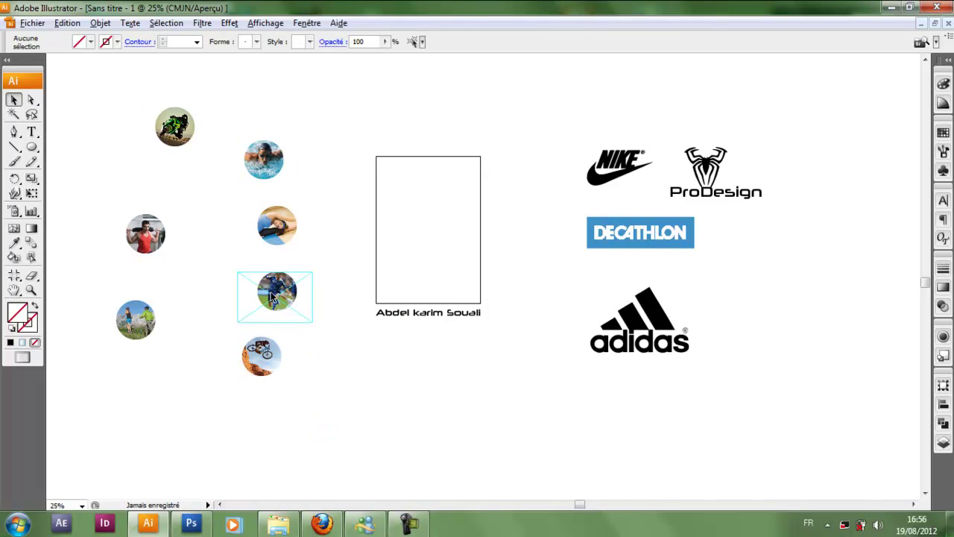
Draw a 21 by 29.7 cm rectangle that exactly covers the empty page frame
drag(458, 296, 430, 302)
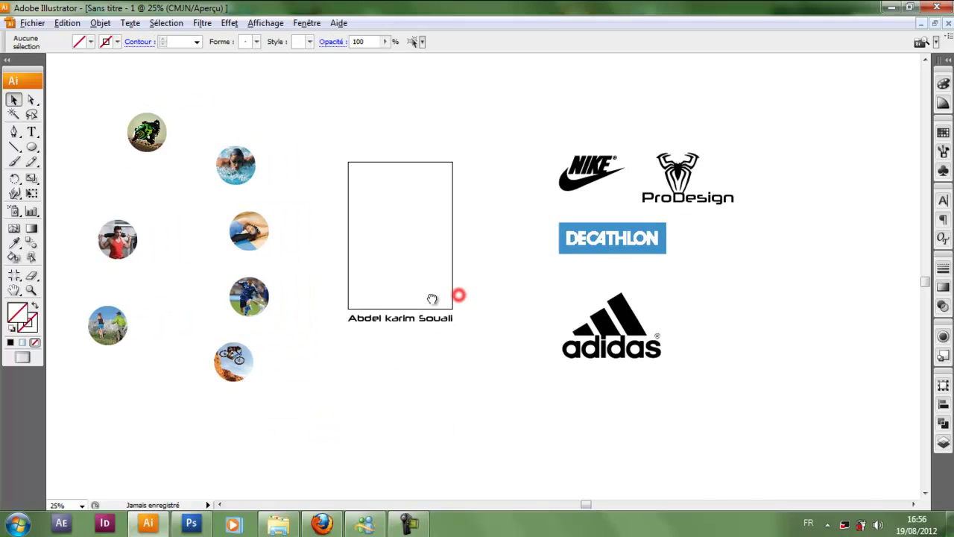
click(948, 59)
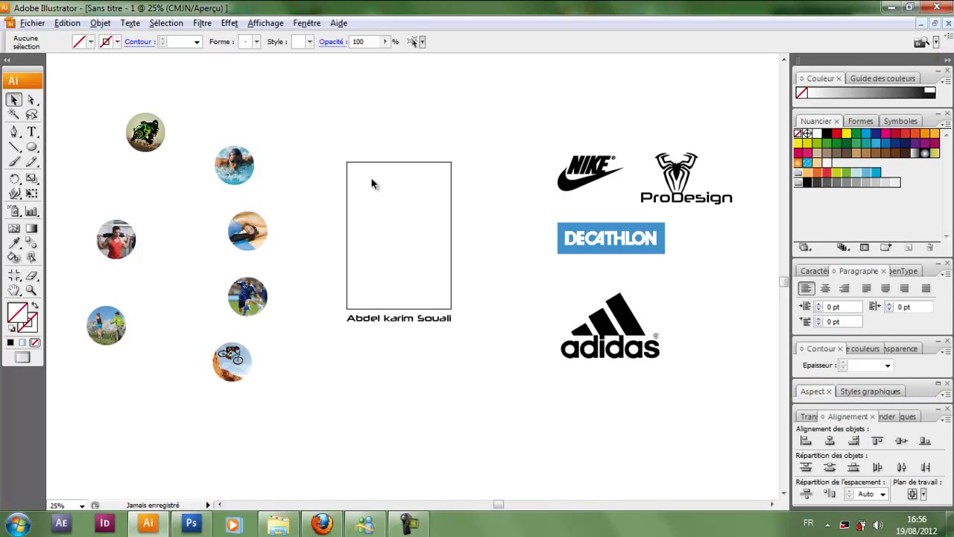
drag(33, 153, 75, 149)
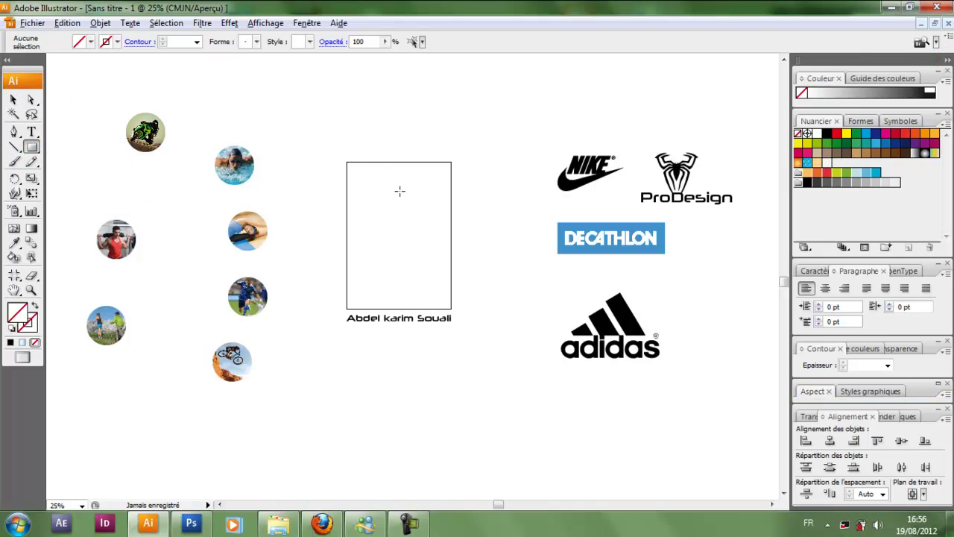
drag(347, 161, 451, 308)
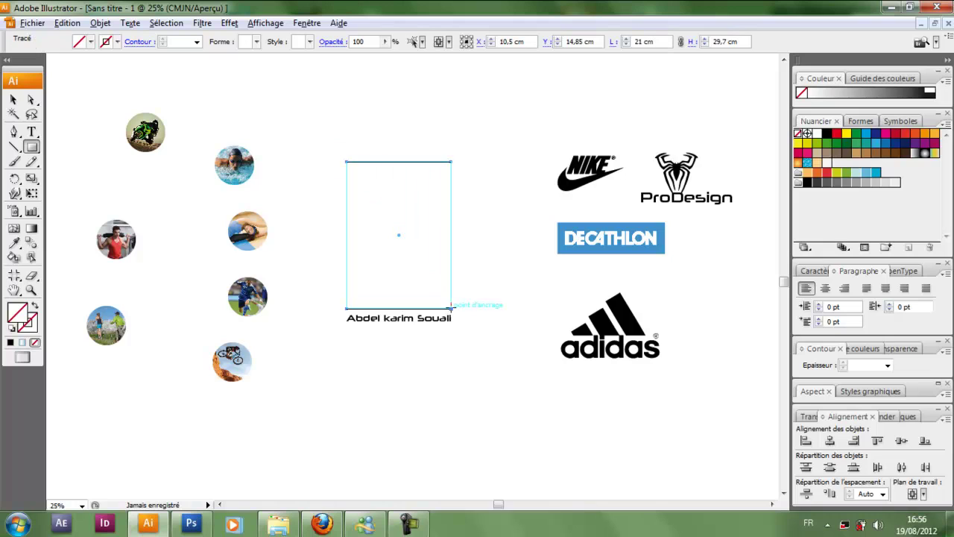
Fill the page-sized rectangle with a linear gradient from white to light blue
click(915, 153)
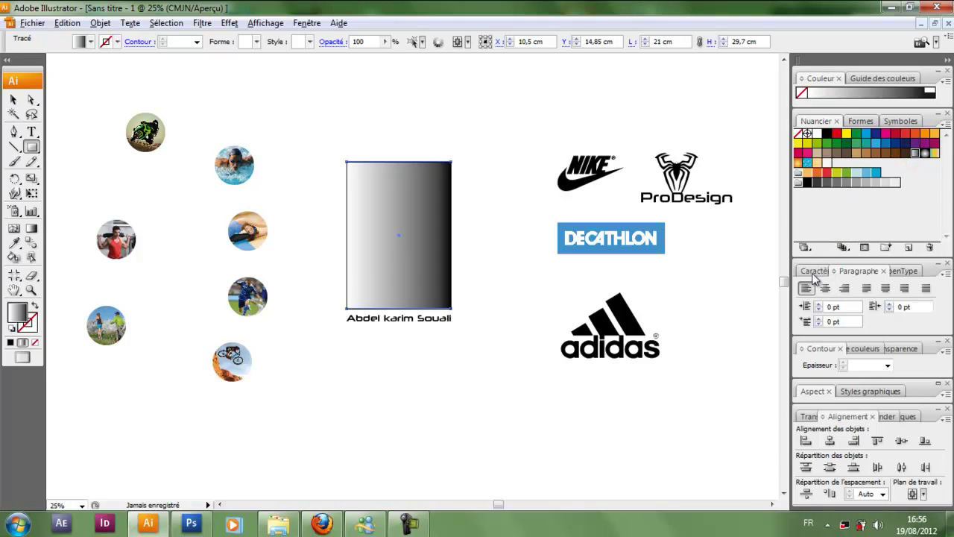
click(861, 348)
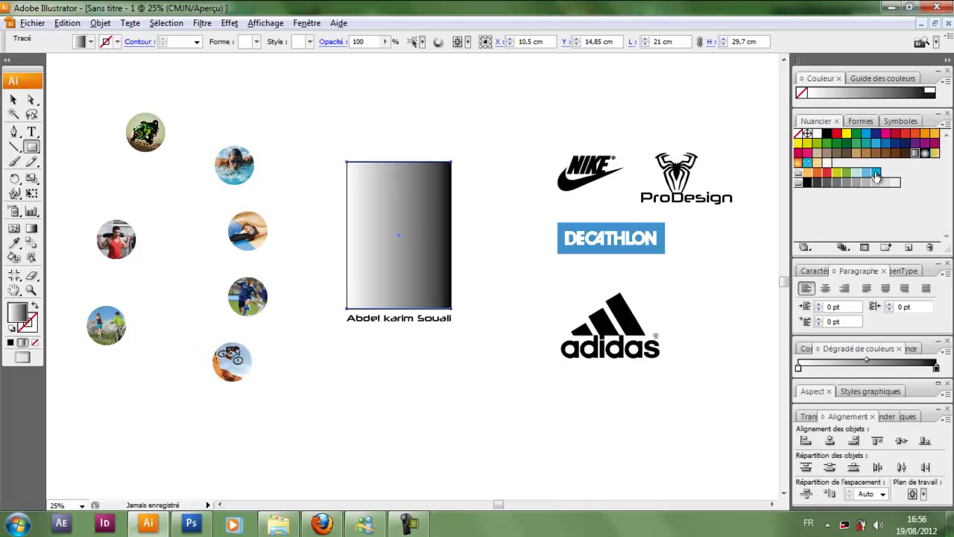
drag(875, 176, 941, 389)
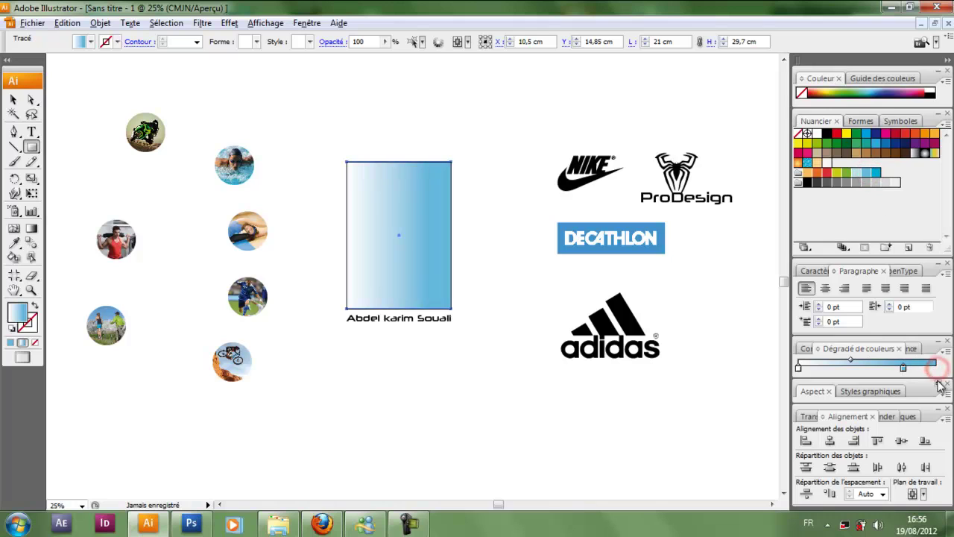
Reorient the rectangle's gradient with the Gradient tool so it runs vertically, white at the base and blue at the top
click(32, 227)
drag(389, 155, 358, 278)
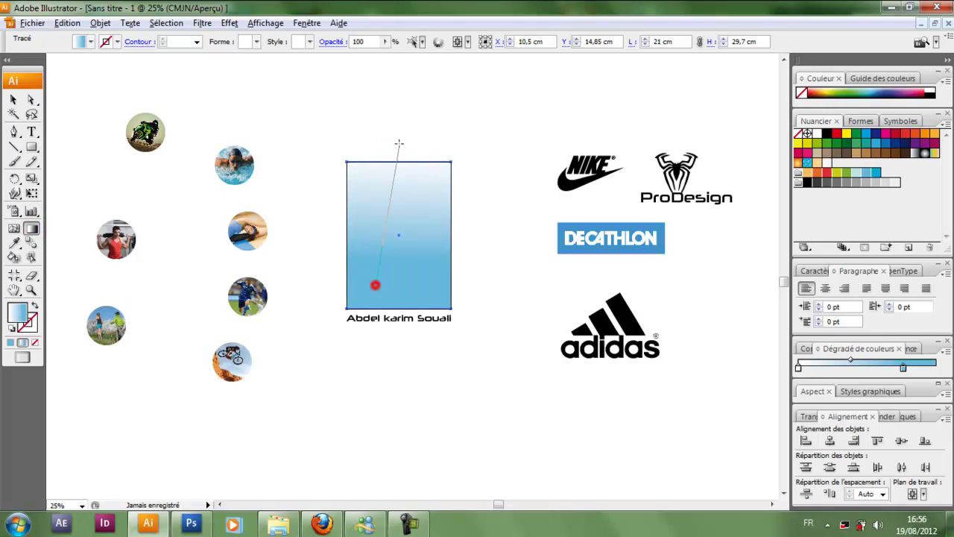
drag(399, 143, 399, 144)
drag(401, 324, 410, 108)
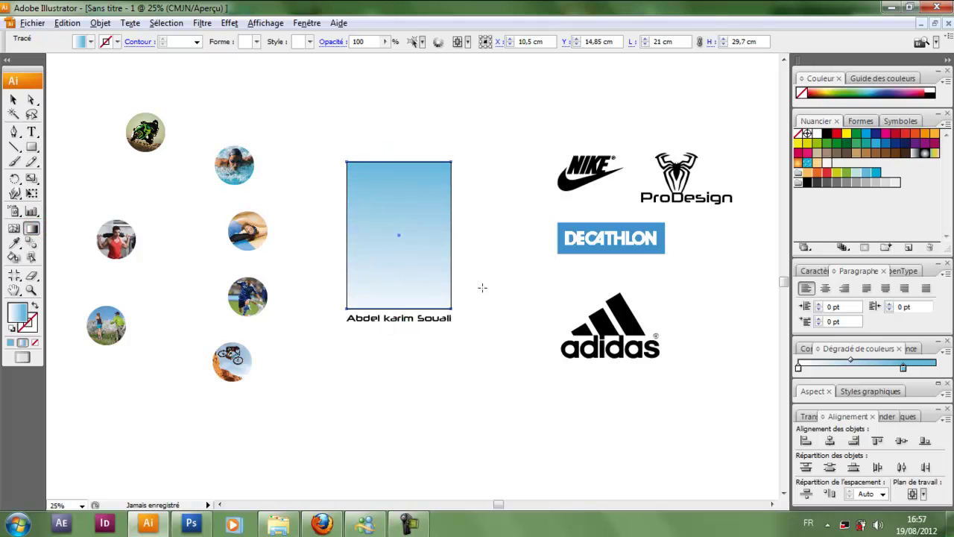
Move the blue stop to the end of the gradient and reapply it vertically from the rectangle's lower edge to above its upper edge
drag(904, 368, 936, 368)
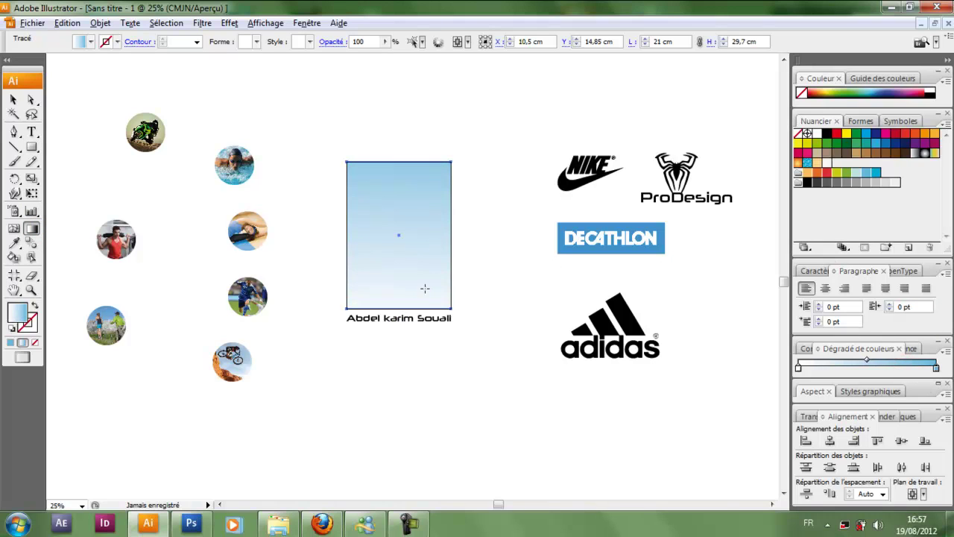
drag(391, 215, 405, 126)
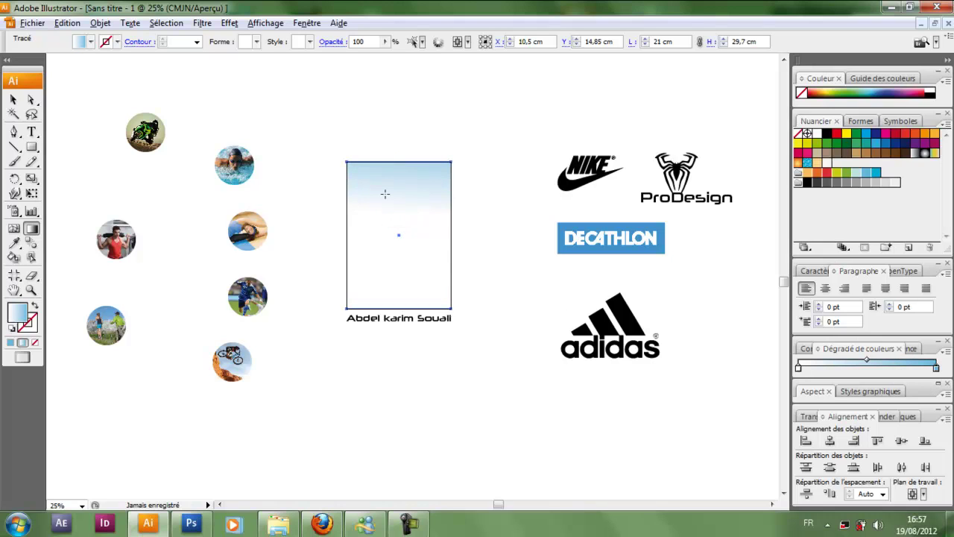
drag(397, 251, 404, 64)
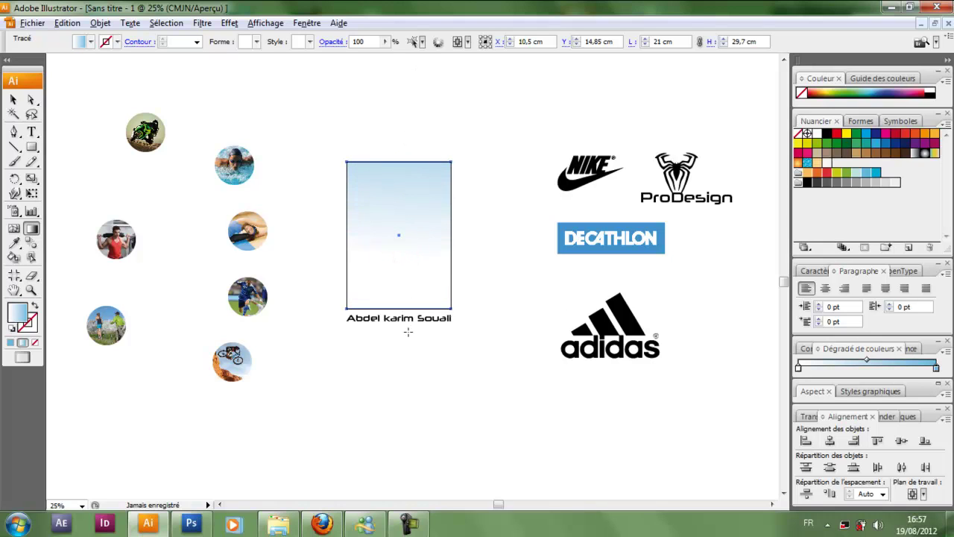
drag(407, 335, 409, 88)
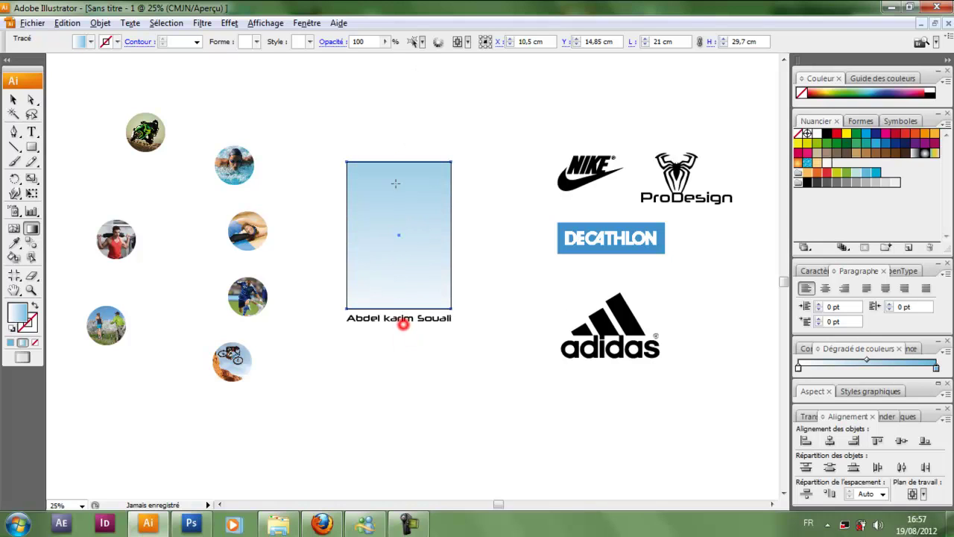
drag(396, 183, 402, 123)
drag(402, 81, 405, 62)
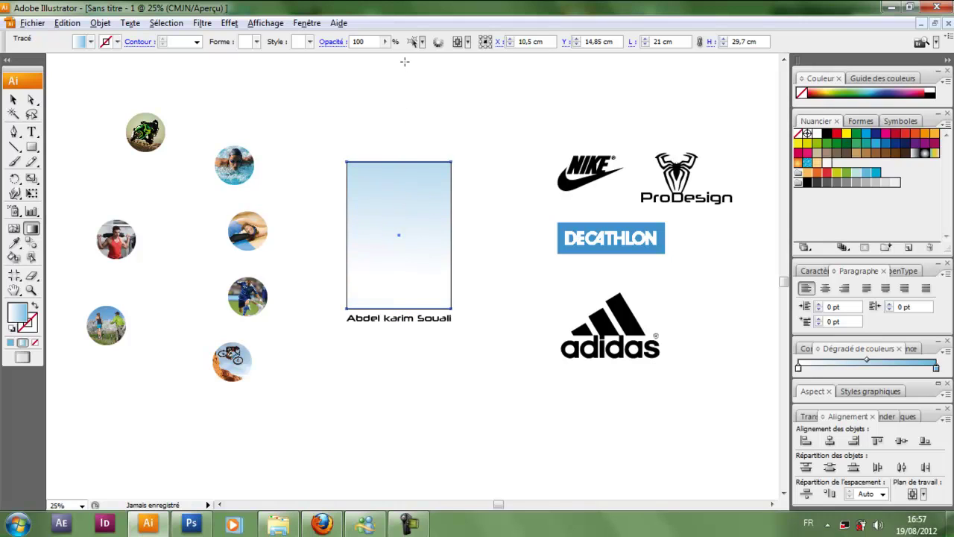
mouse_move(399, 289)
mouse_down()
mouse_move(404, 74)
mouse_move(391, 116)
mouse_up()
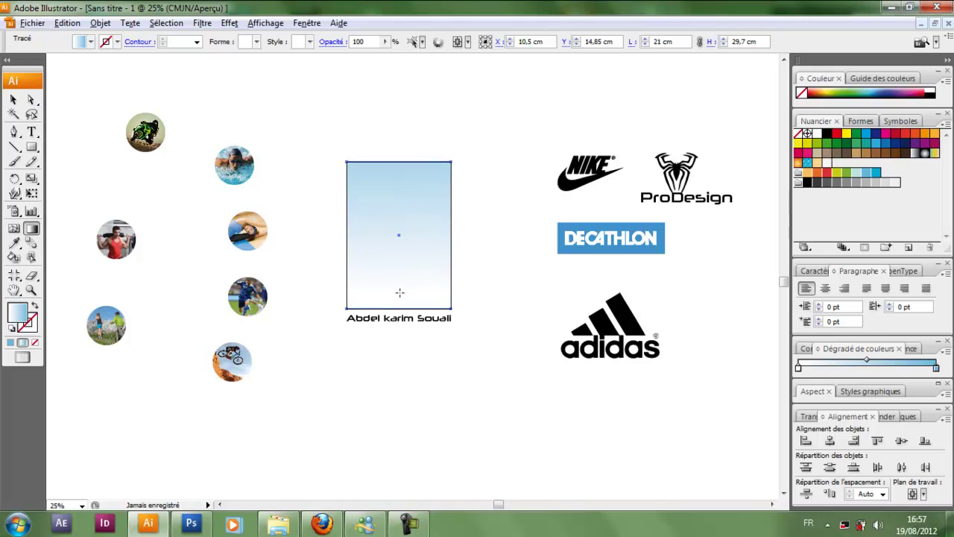
drag(400, 292, 398, 104)
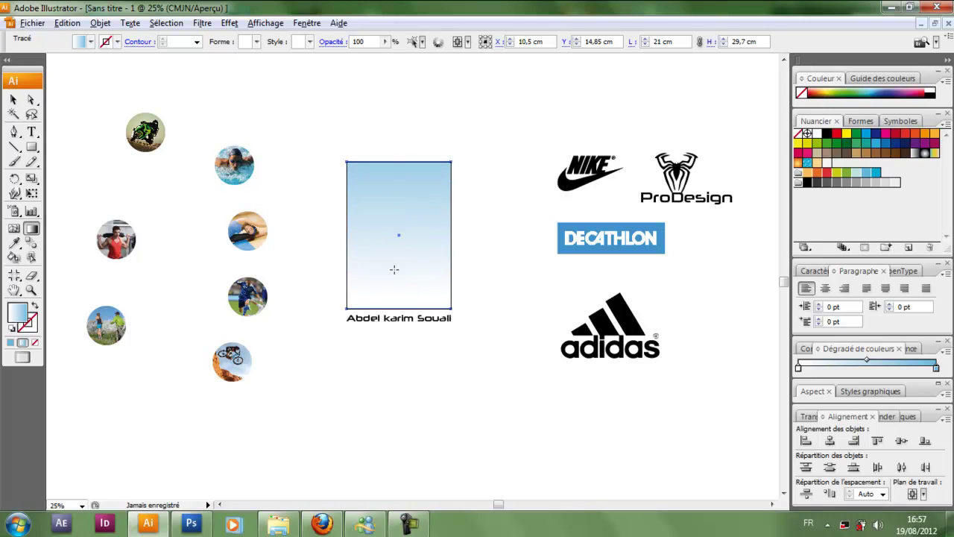
drag(394, 302, 395, 125)
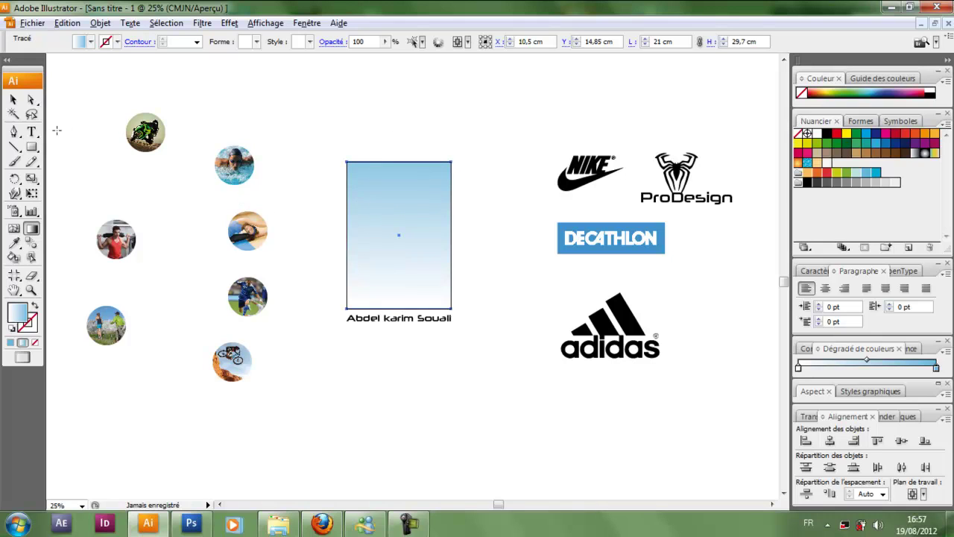
Move the motocross photo onto the upper part of the page and send the gradient rectangle to the back
click(14, 100)
click(262, 59)
drag(165, 130, 425, 187)
click(437, 127)
click(383, 268)
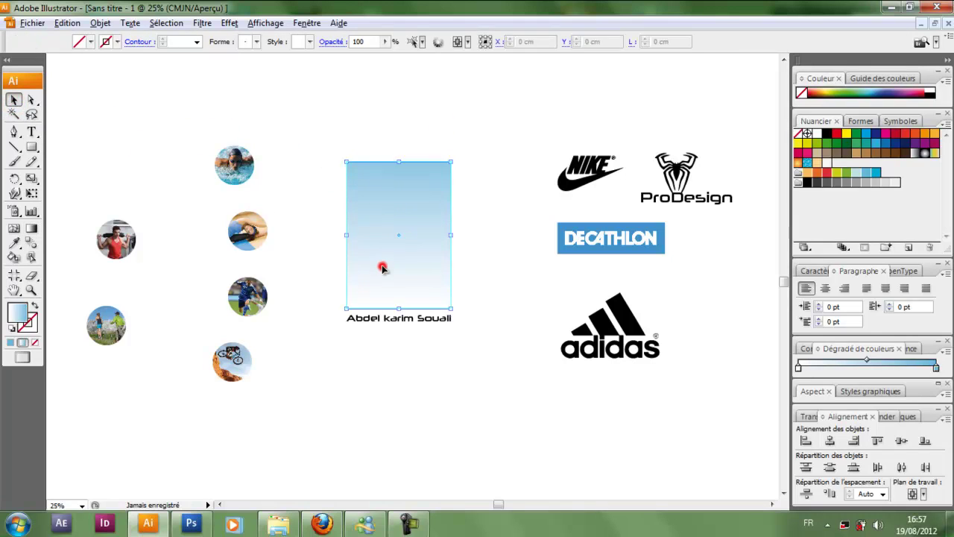
right_click(382, 269)
mouse_move(484, 429)
click(586, 478)
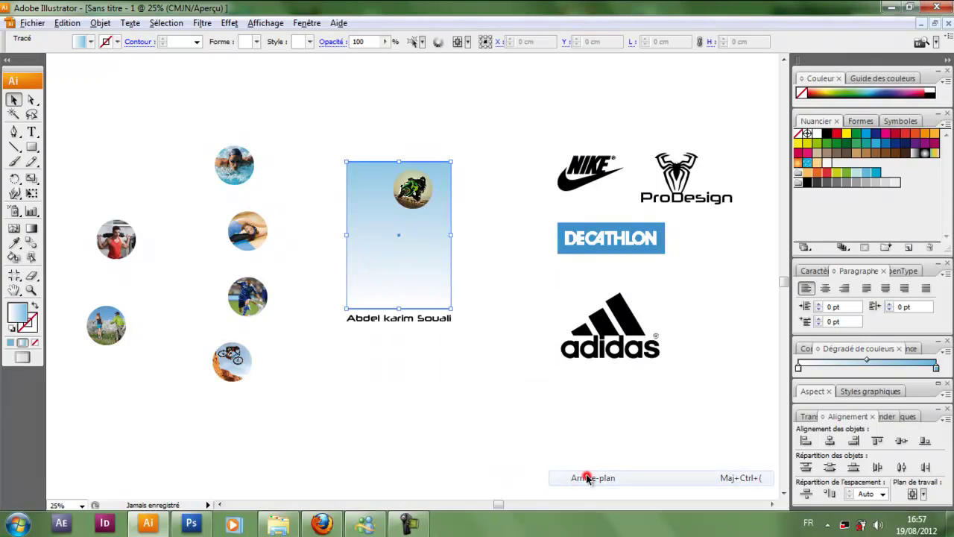
click(432, 311)
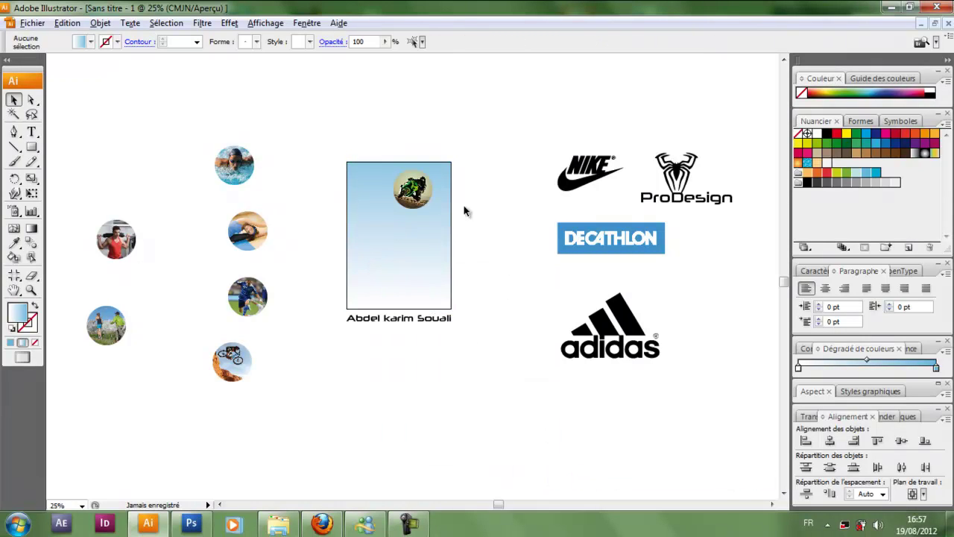
Take the motocross photo off the page to its upper left and place the stretching photo in the page's upper right corner
click(412, 191)
click(316, 128)
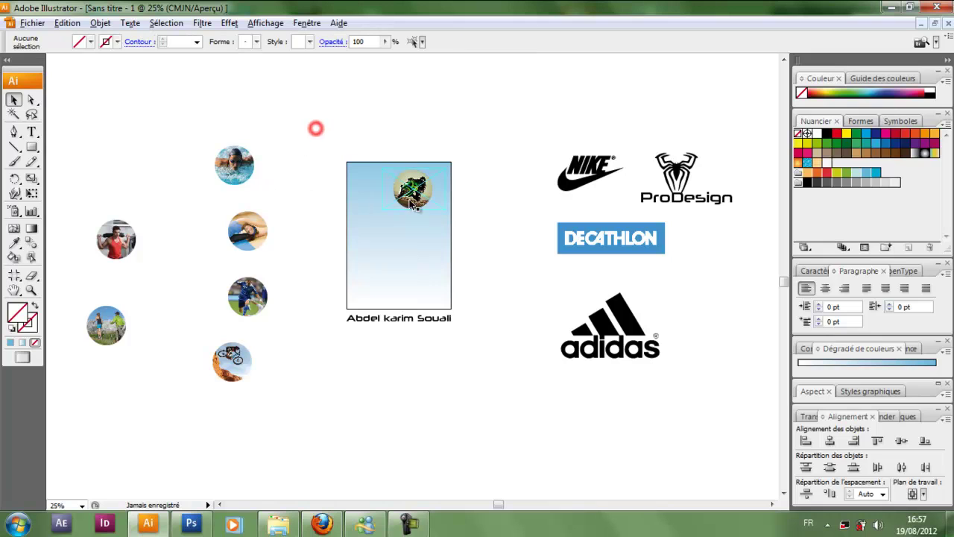
drag(414, 205, 321, 139)
click(386, 94)
click(387, 227)
drag(242, 243, 419, 185)
click(378, 165)
click(422, 143)
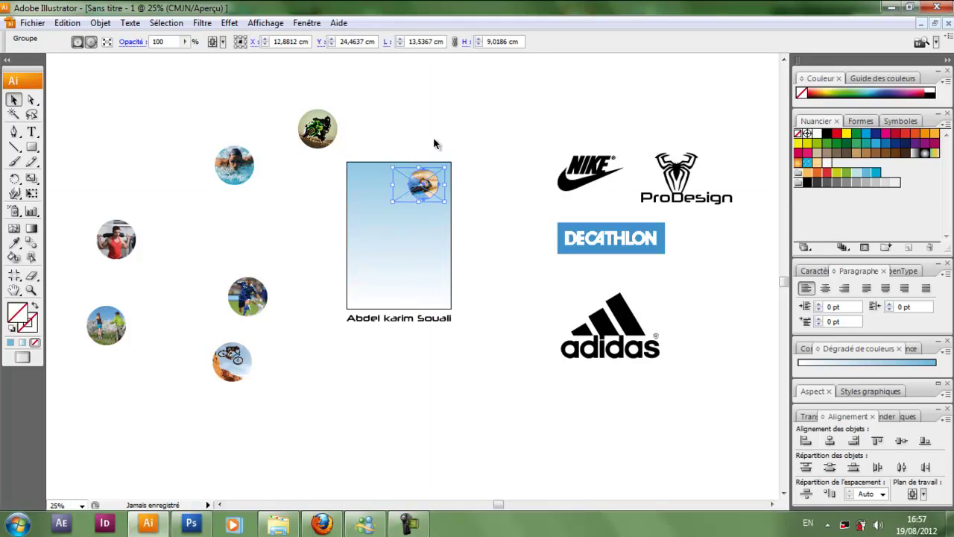
click(436, 144)
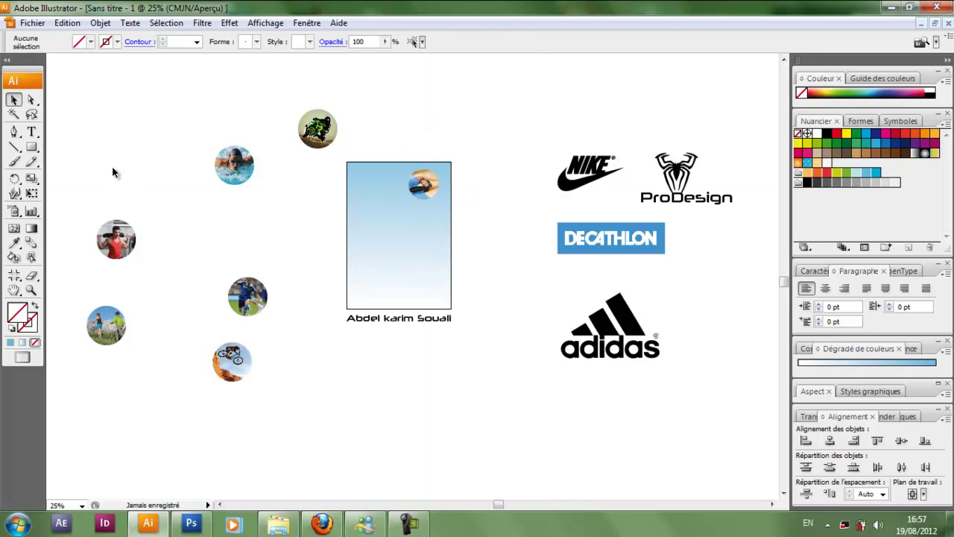
Gather the six remaining circular photos just left of the page and scale them down together
drag(96, 414, 119, 196)
drag(117, 240, 293, 208)
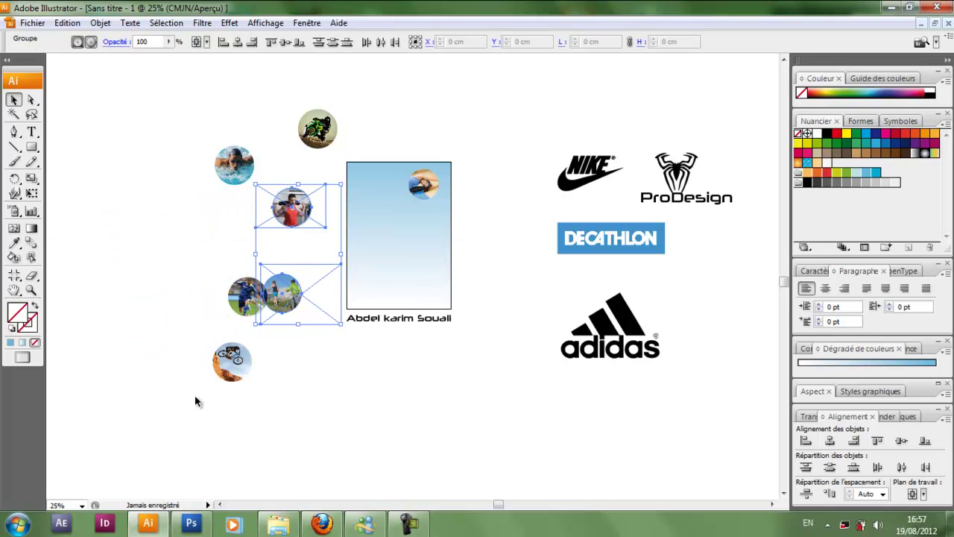
drag(216, 369, 235, 230)
drag(216, 352, 315, 117)
drag(207, 107, 290, 229)
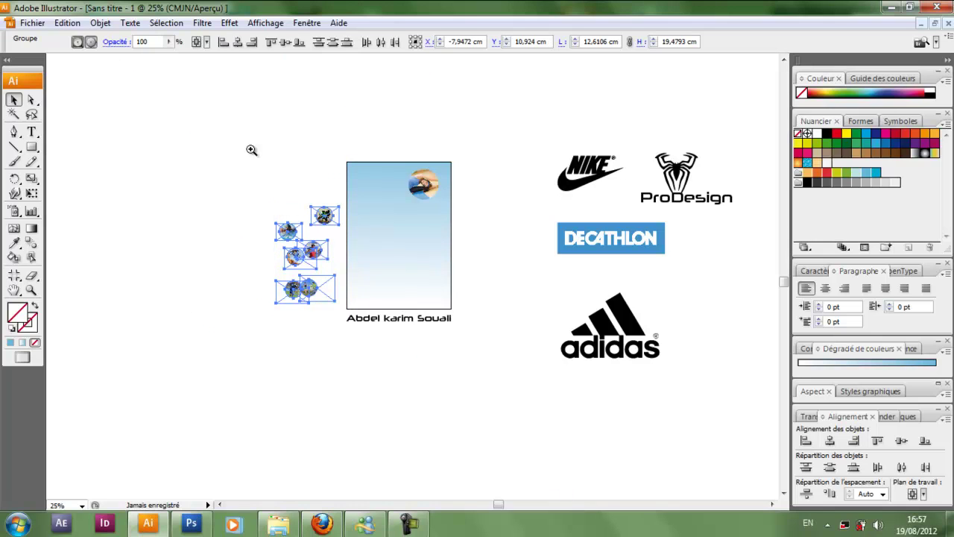
Scale the stretching photo to about 10.4 by 6.9 cm and position it in the page's upper right corner
key(ctrl+space)
drag(246, 145, 500, 356)
drag(539, 302, 445, 326)
mouse_move(423, 180)
mouse_down()
mouse_move(445, 192)
mouse_move(438, 184)
mouse_up()
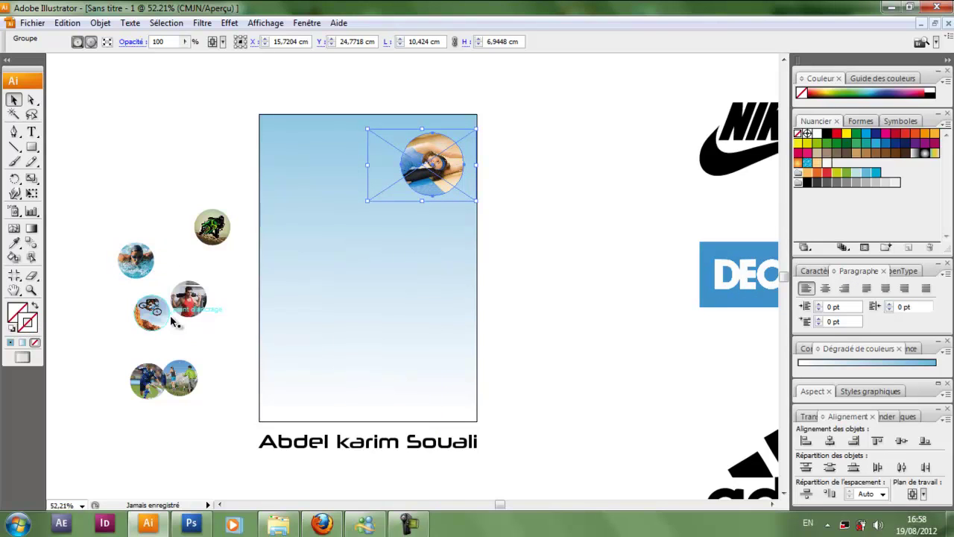
Give the stretching photo's circle a white outline
double_click(25, 330)
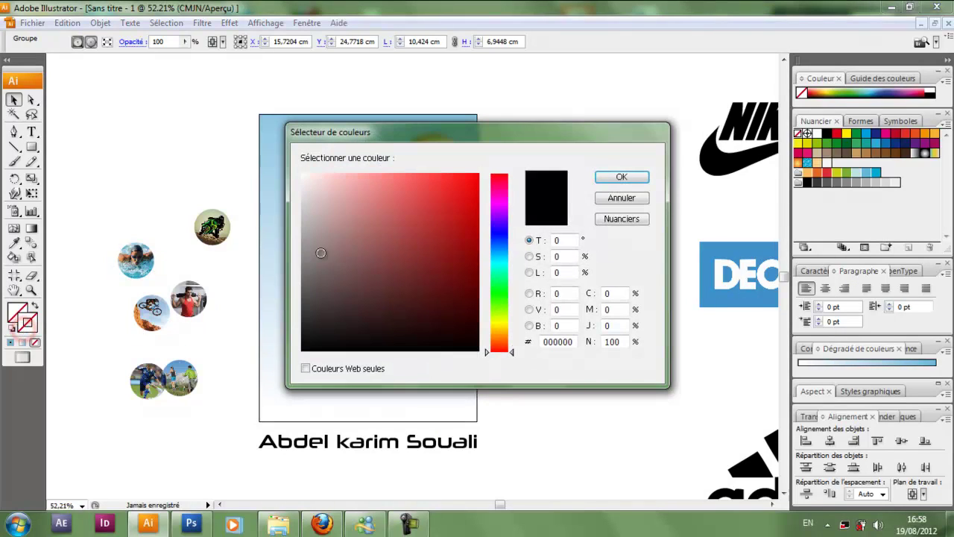
click(303, 174)
click(600, 177)
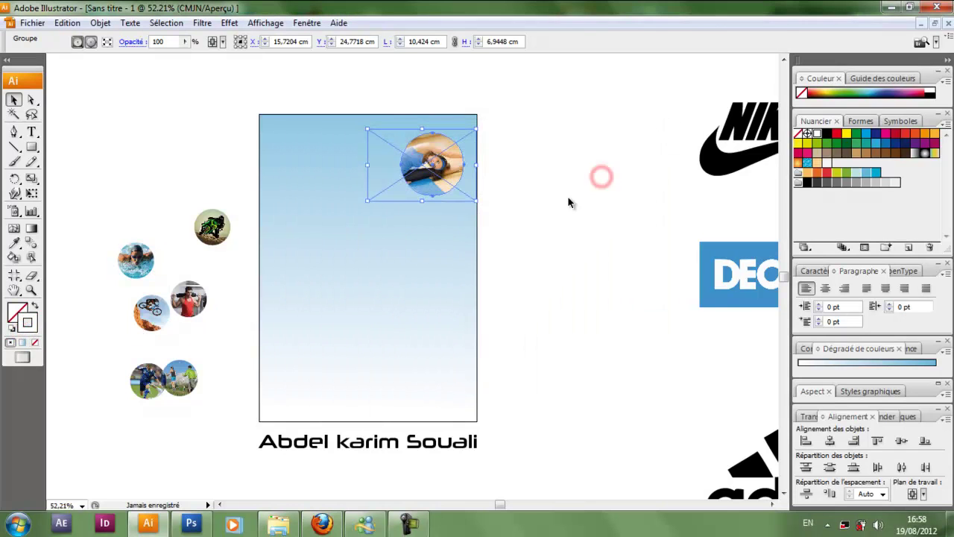
Set the outline thickness of the stretching photo's circle to 11 pt and clear the selection
key(ctrl+space)
drag(388, 134, 429, 171)
key(ctrl+minus)
key(ctrl+minus)
key(ctrl+minus)
key(ctrl+minus)
key(ctrl+minus)
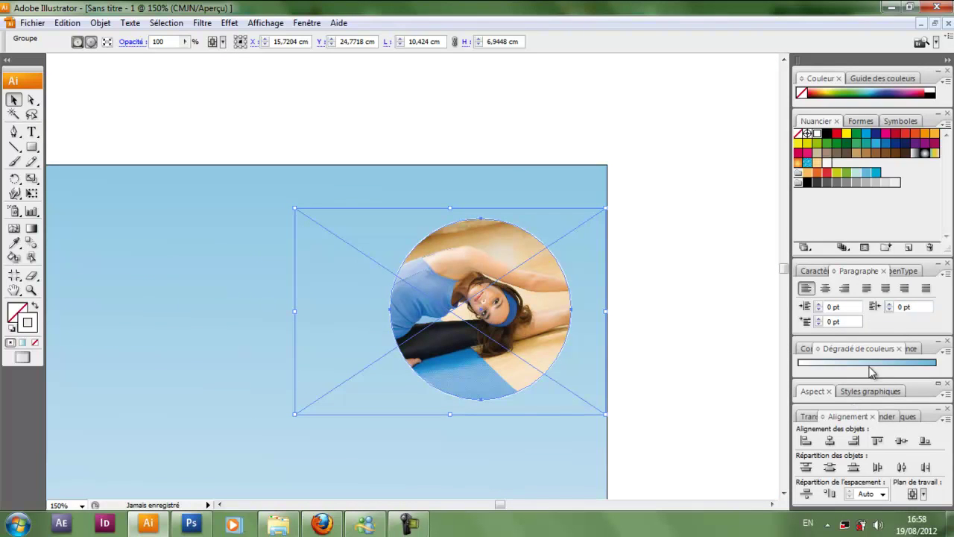
click(813, 350)
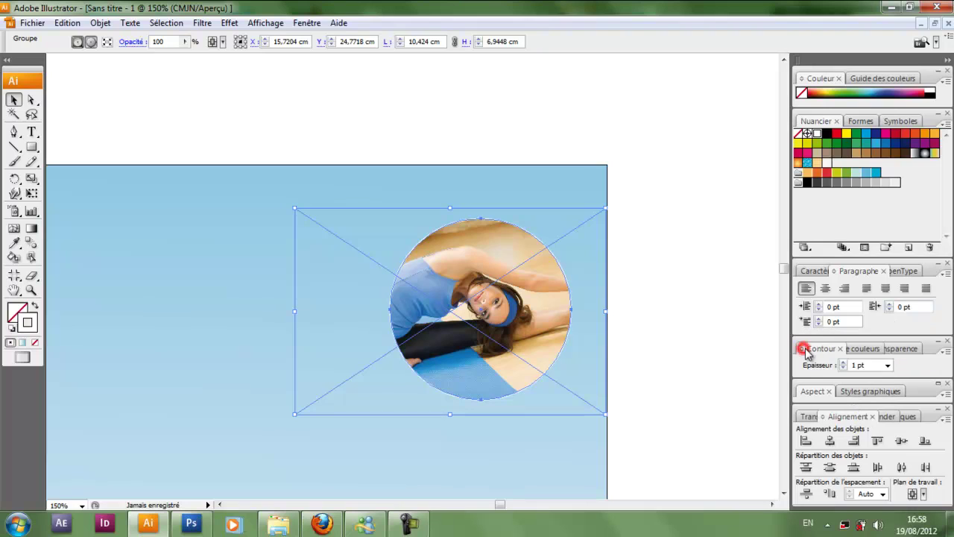
click(848, 370)
text(11)
key(Return)
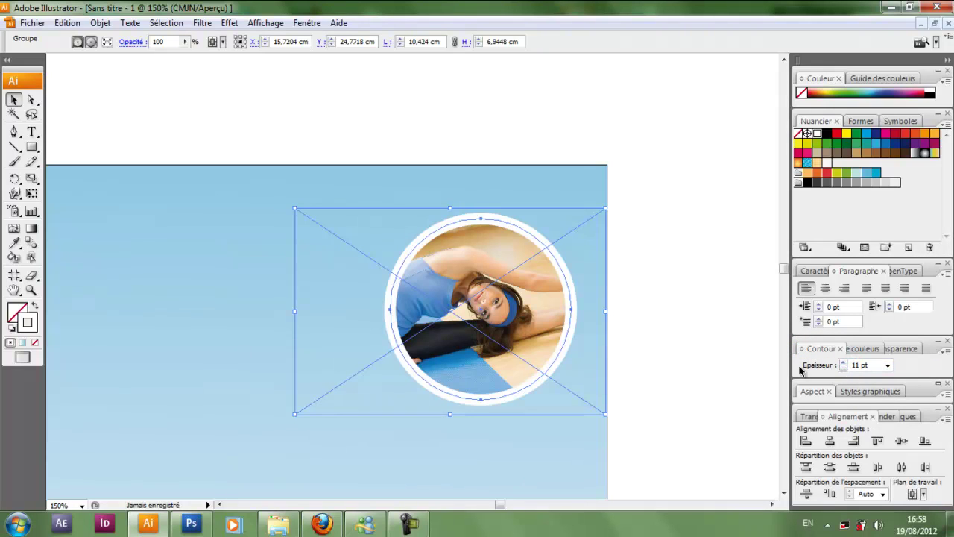
click(186, 128)
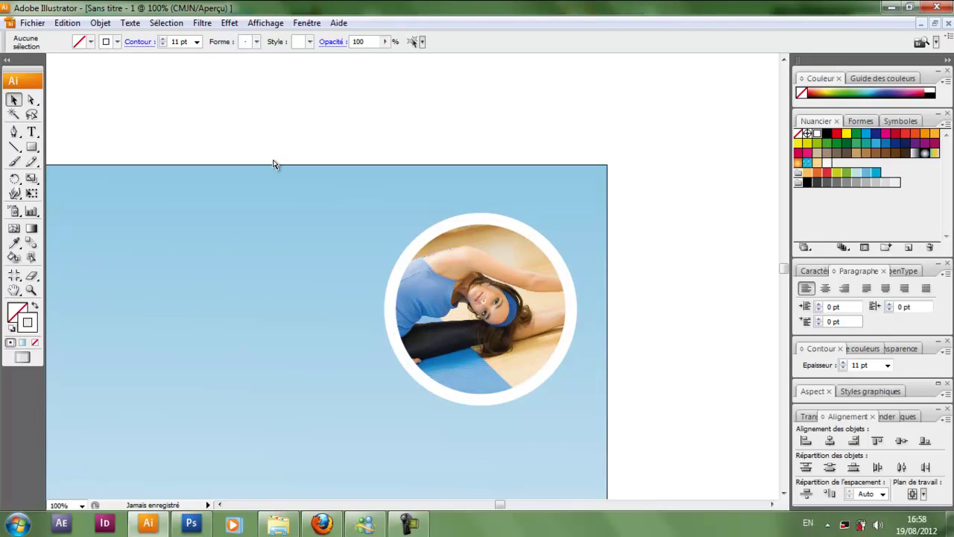
Place the mountain bike photo below the stretching photo at about 8.9 by 5.9 cm, with the weightlifter photo beneath it
key(ctrl+minus)
key(ctrl+minus)
key(ctrl+minus)
key(ctrl+minus)
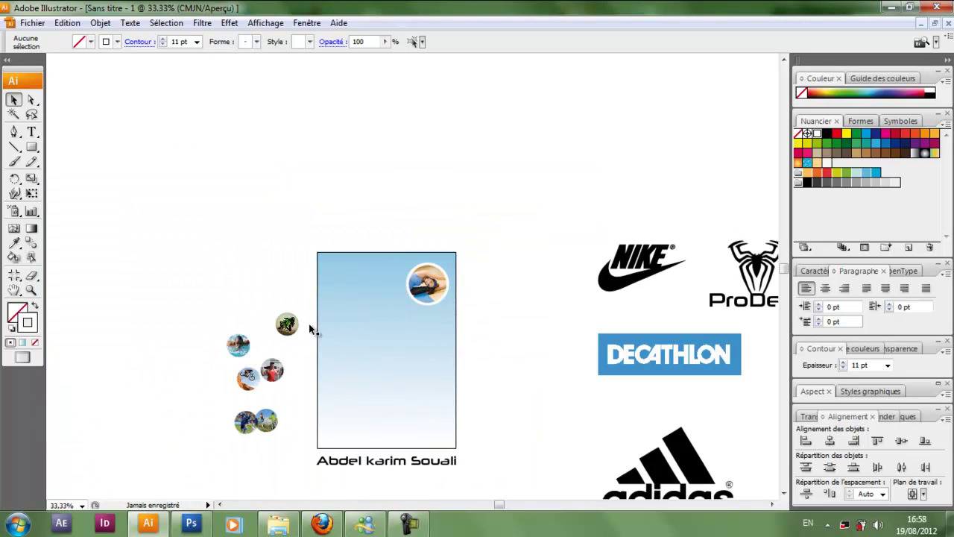
click(275, 372)
drag(276, 372, 419, 329)
drag(272, 370, 405, 333)
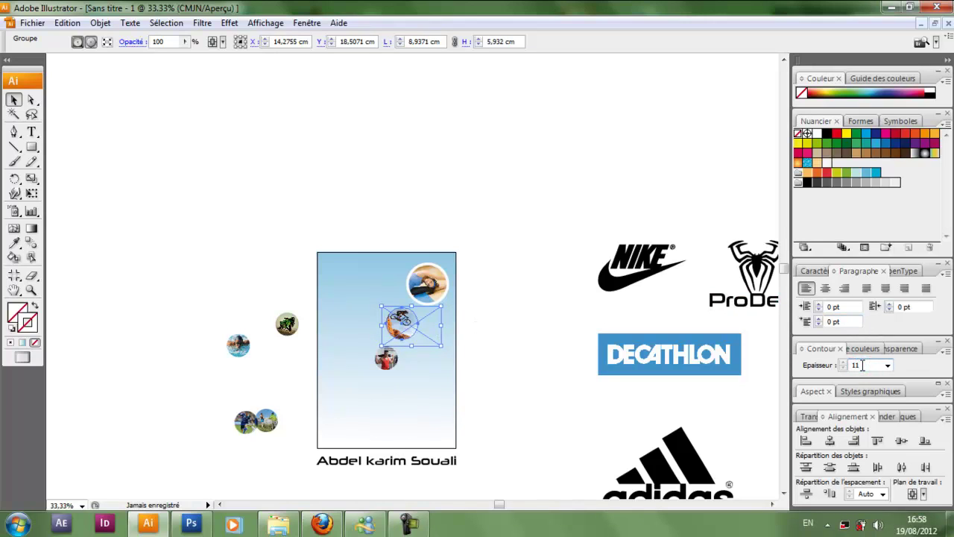
Give the mountain bike and weightlifter photos white outlines of 11 pt each and clear the selection
key(Return)
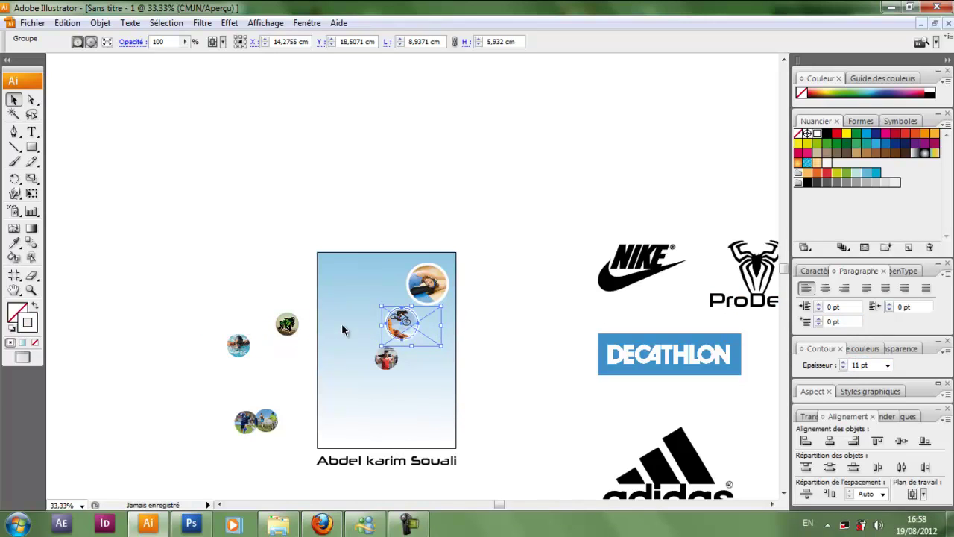
click(390, 359)
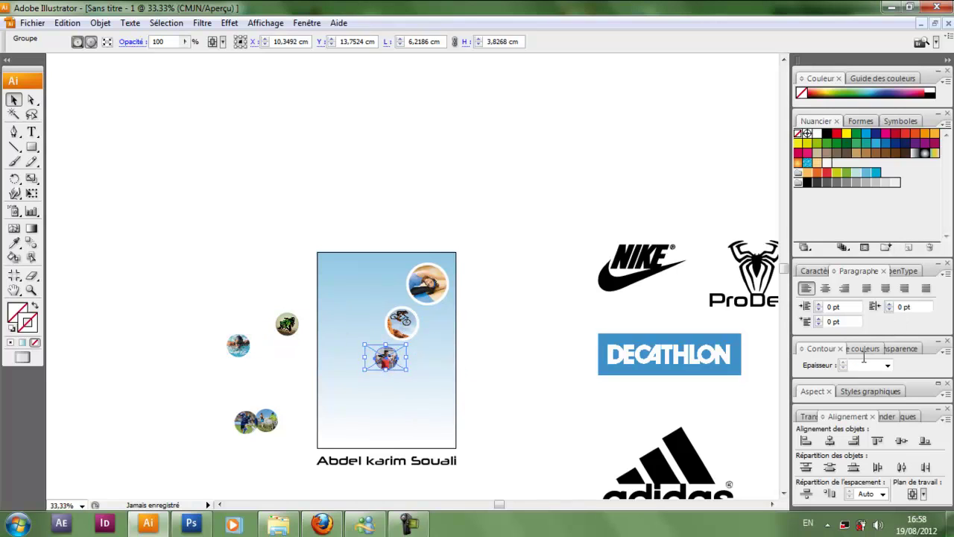
key(Return)
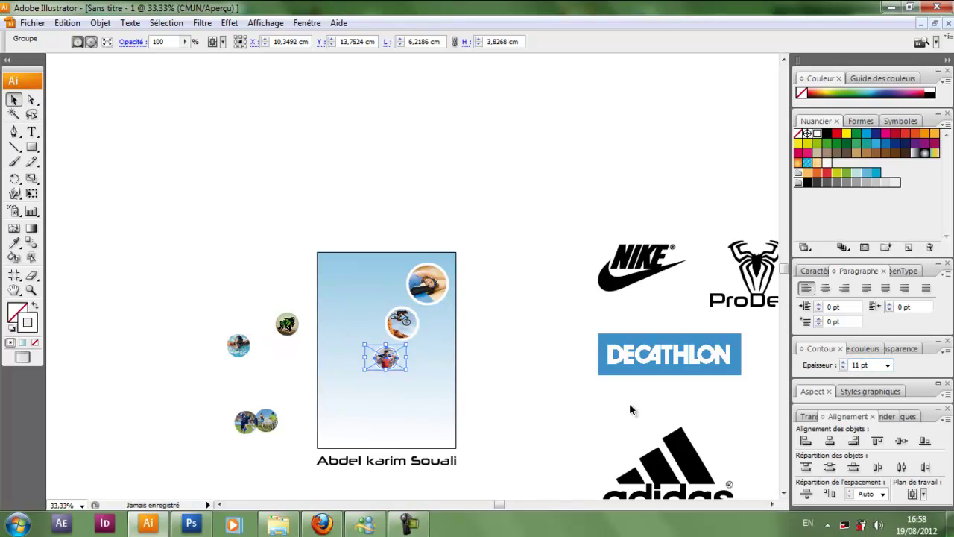
click(262, 268)
Give the motocross photo's circle a white outline of 11 pt
click(287, 323)
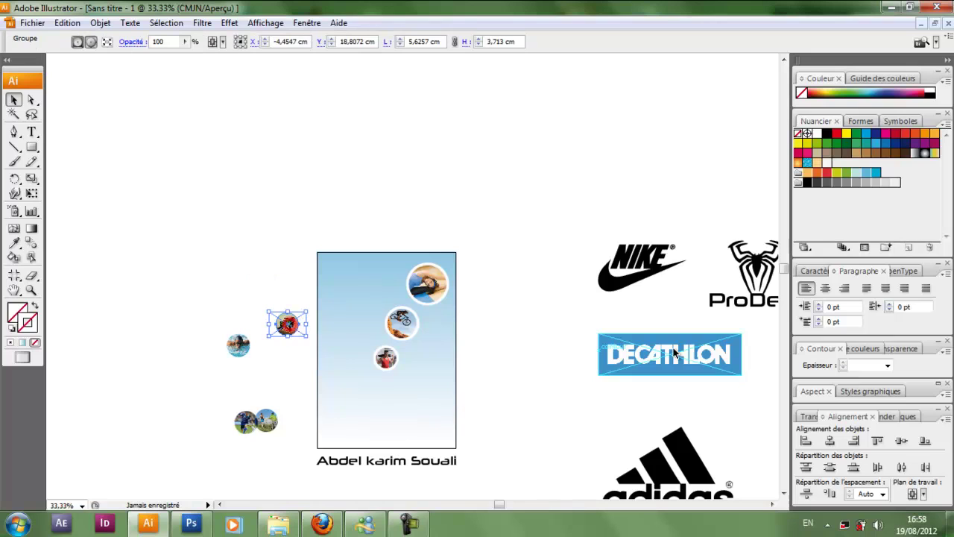
click(861, 365)
text(11)
key(Return)
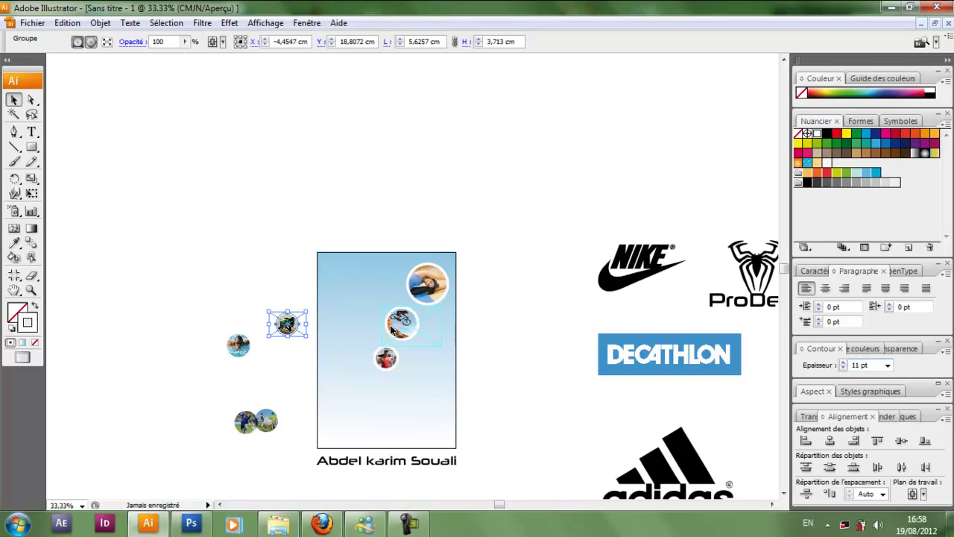
Move the motocross and swimmer photos onto the lower half of the page and give the swimmer's circle a white 11 pt outline
drag(294, 337, 395, 412)
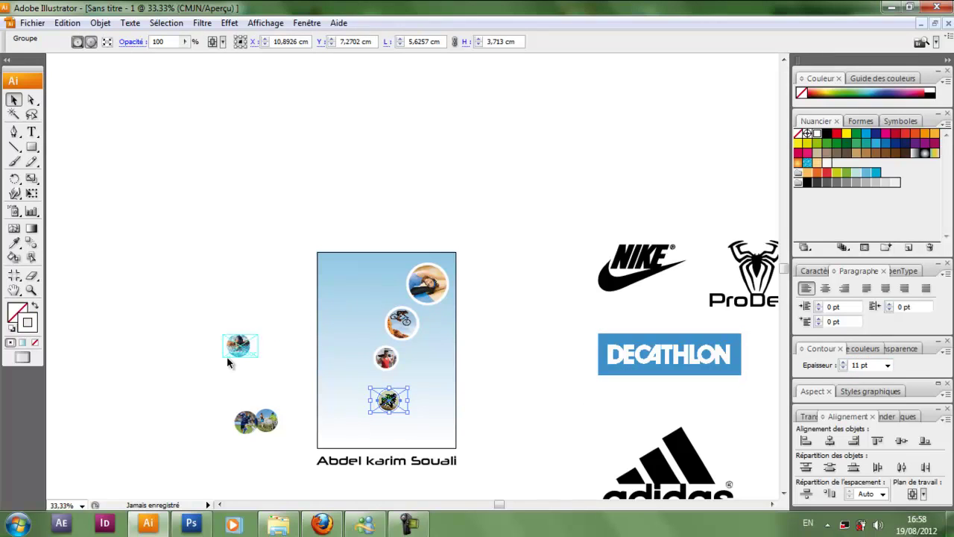
drag(239, 352, 425, 378)
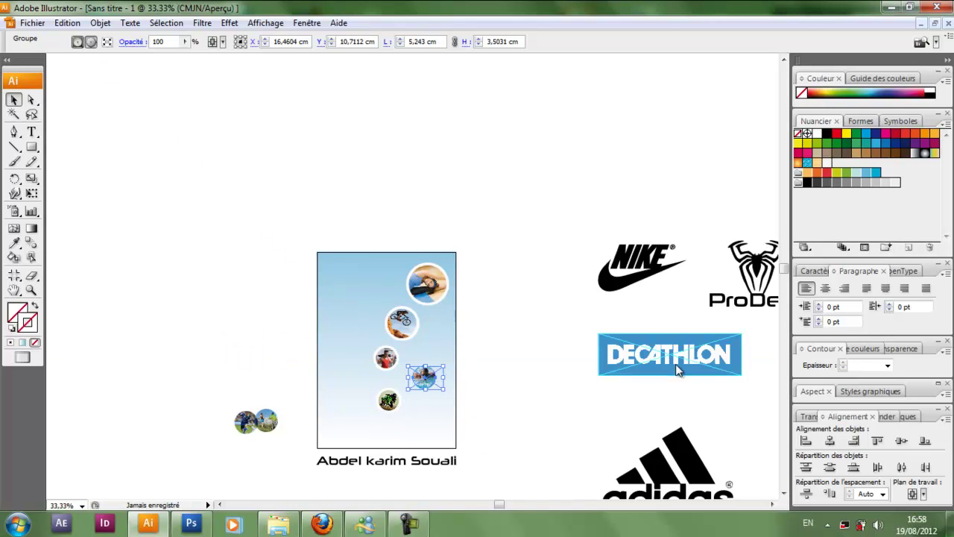
click(870, 365)
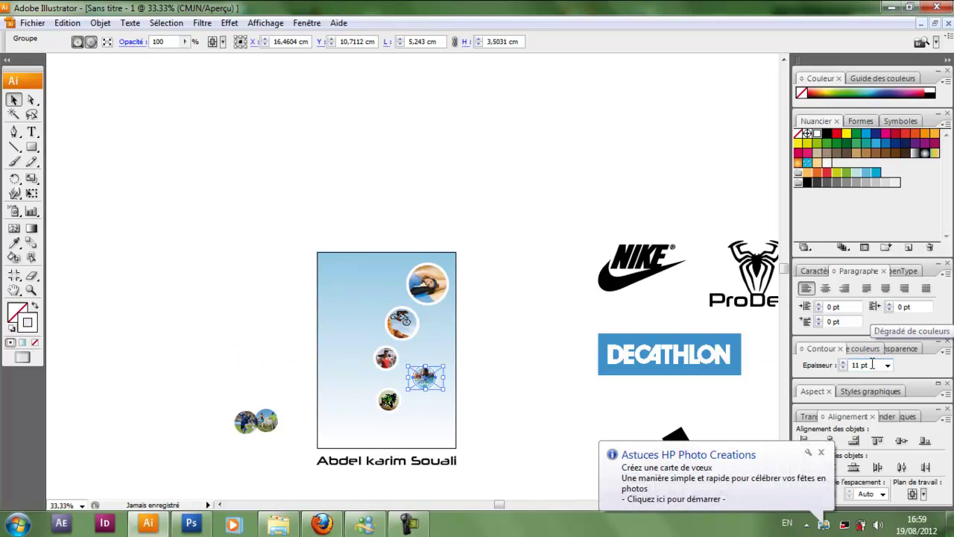
click(503, 349)
Shift the stretching photo slightly up and left on the page, and move the mountain bike photo up beneath it
drag(317, 253, 471, 450)
drag(526, 289, 506, 332)
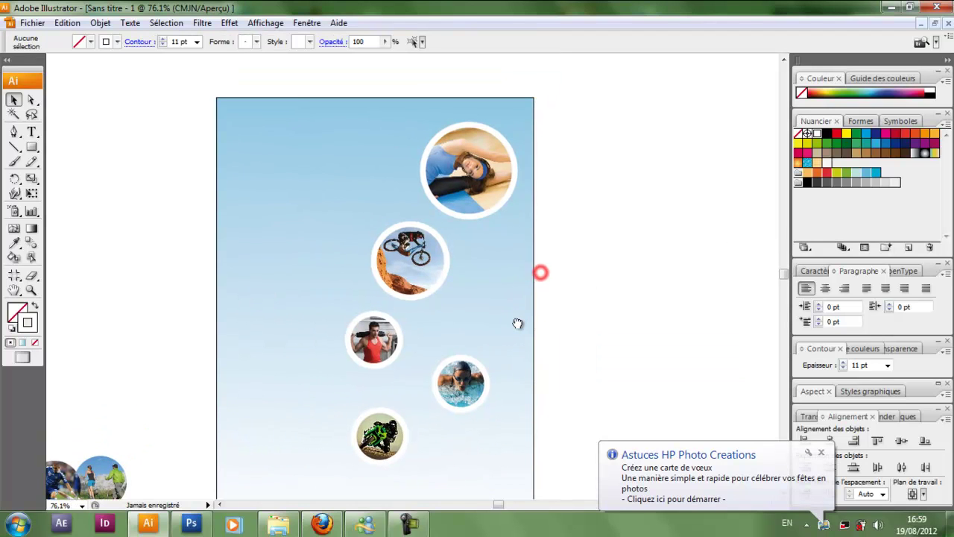
click(483, 191)
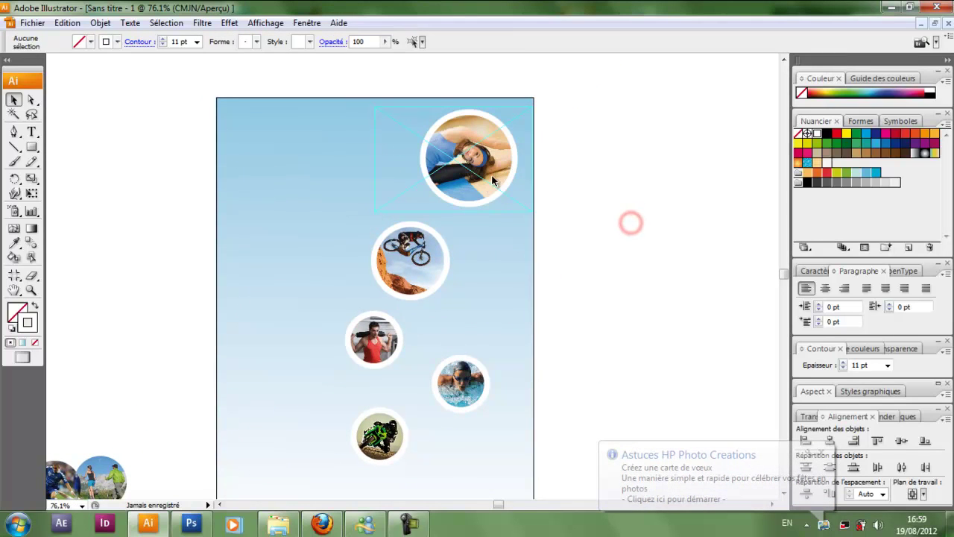
drag(479, 185, 470, 178)
drag(416, 261, 401, 248)
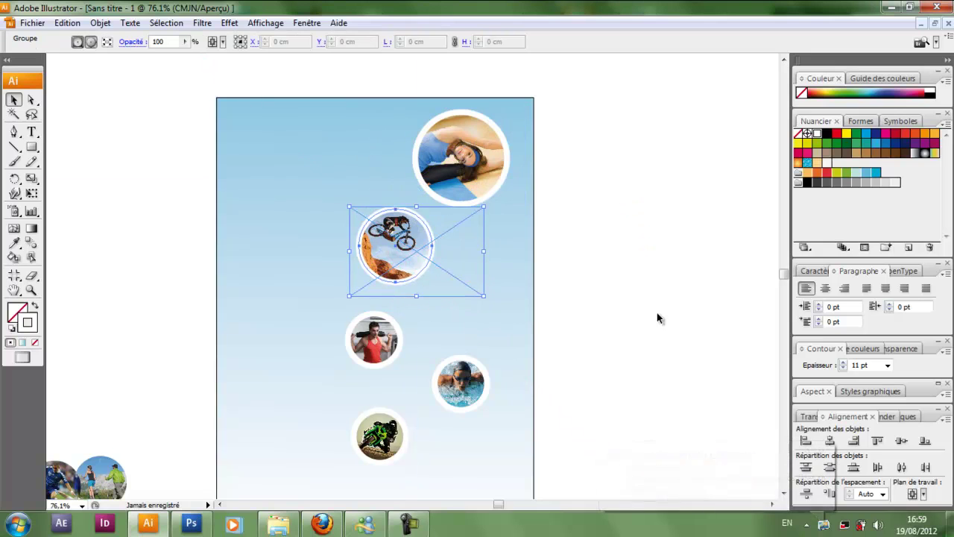
click(657, 312)
Enlarge the weightlifter photo to about 8 by 4.9 cm and place it below and to the right of the mountain bike photo
click(382, 354)
drag(420, 366, 433, 375)
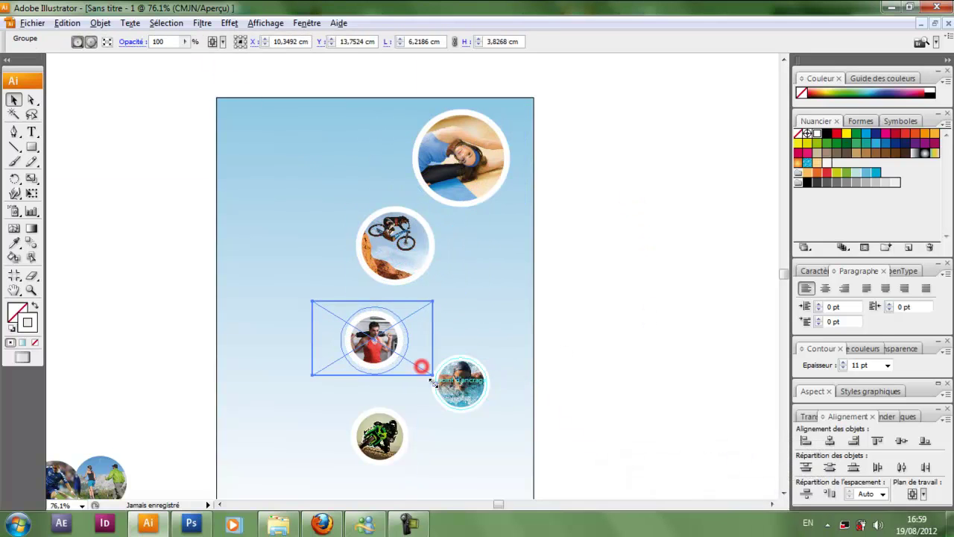
drag(374, 345, 470, 304)
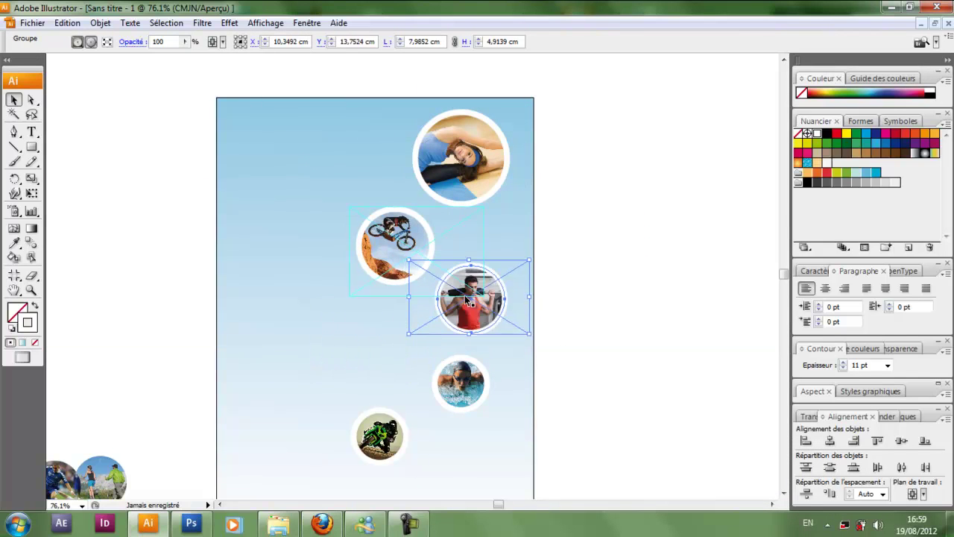
Enlarge the mountain bike photo slightly and adjust the positions of the stretching and weightlifter photos around it
click(414, 270)
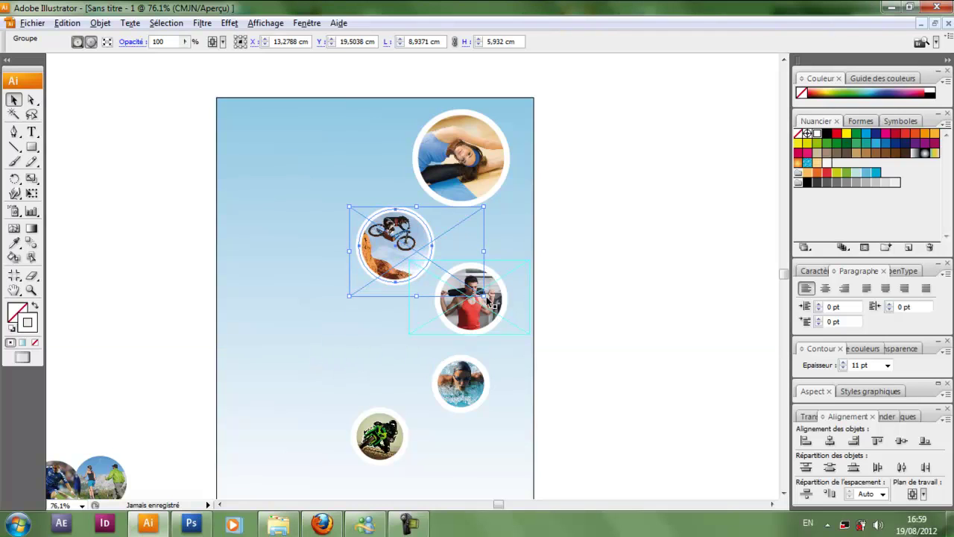
drag(483, 296, 456, 208)
click(615, 210)
drag(471, 306, 486, 326)
click(612, 310)
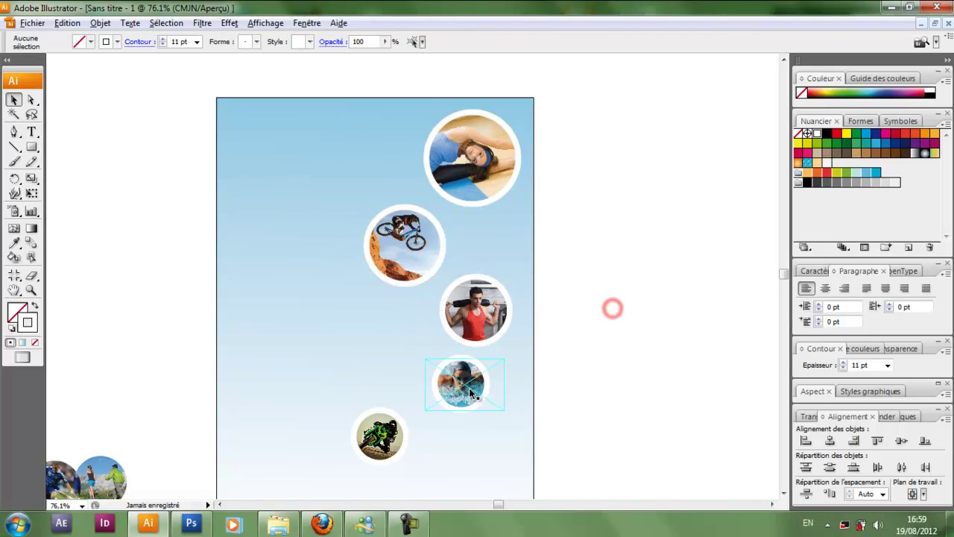
Lower the swimmer photo, enlarge the motocross photo to about 7.1 by 4.7 cm and fit it between the weightlifter and swimmer photos
drag(463, 395, 456, 439)
click(378, 437)
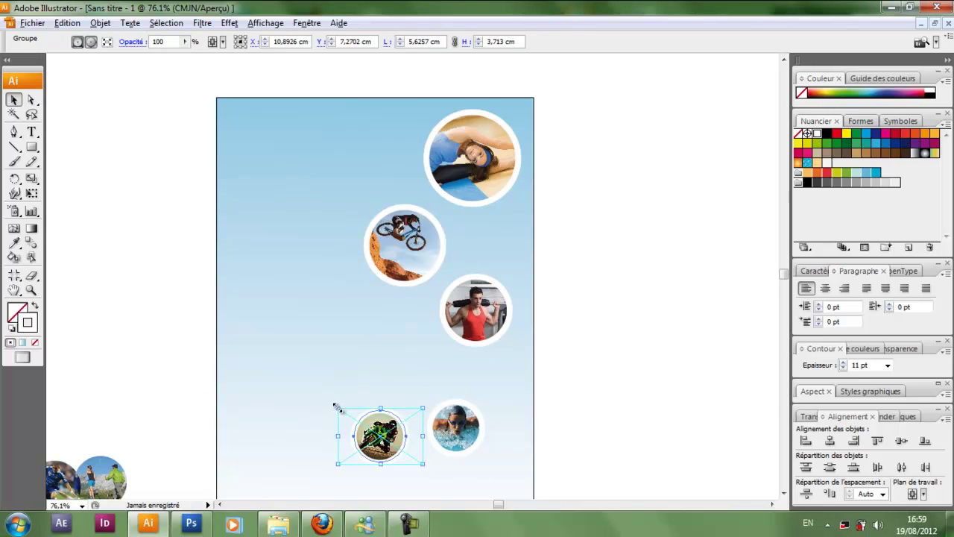
drag(336, 404, 327, 403)
drag(395, 443, 419, 384)
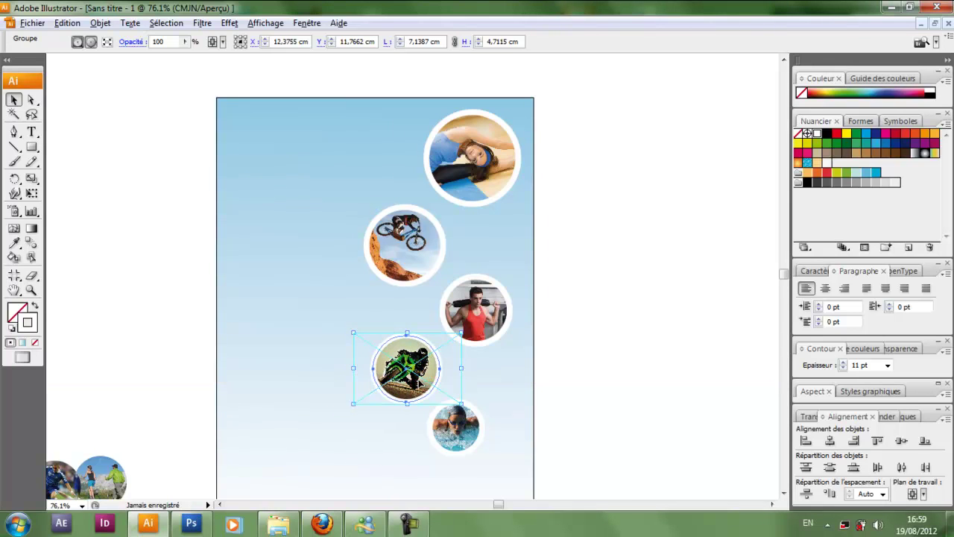
click(608, 339)
Shrink the swimmer photo slightly, shift it a little to the right below the motocross photo and clear the selection
click(499, 451)
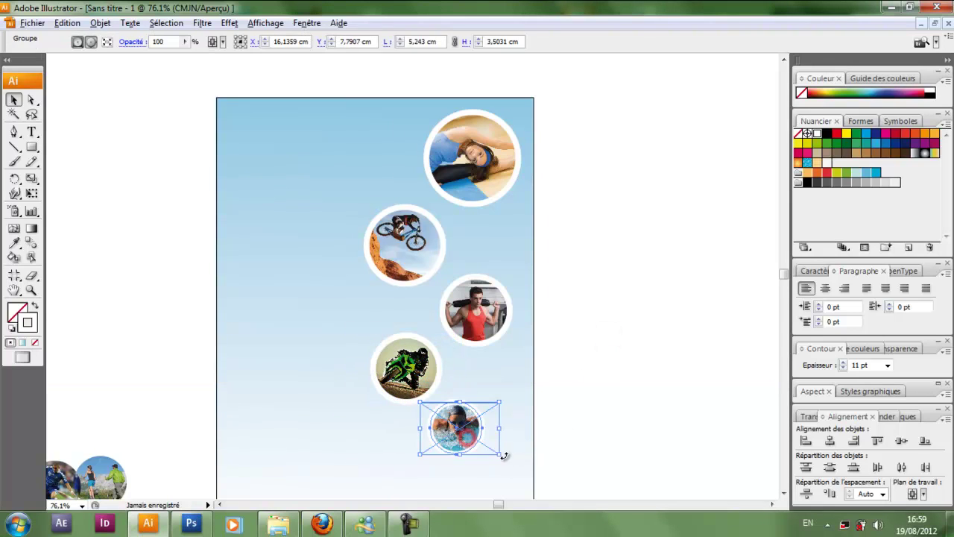
mouse_move(501, 455)
mouse_down()
mouse_move(490, 454)
mouse_move(511, 460)
mouse_move(503, 456)
mouse_up()
click(584, 417)
Open the sport text file from the sport folder and copy its opening words "La Fête du Spor"
scroll(568, 434, down, 1)
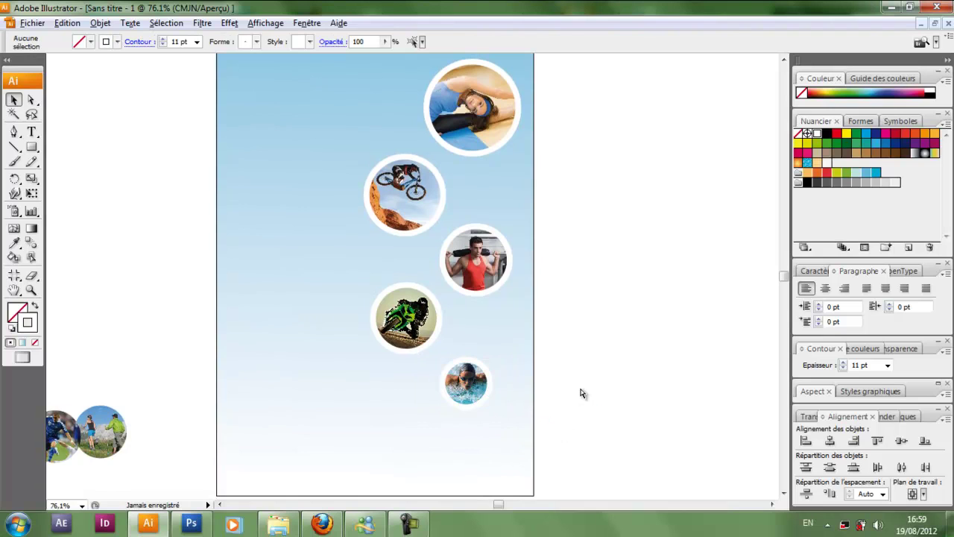
key(ctrl+minus)
key(ctrl+minus)
drag(610, 386, 498, 361)
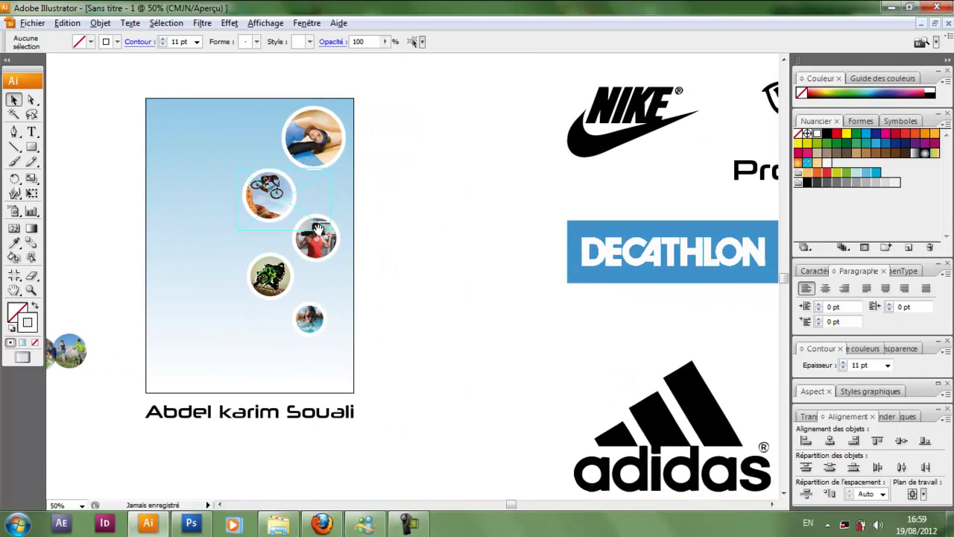
click(275, 526)
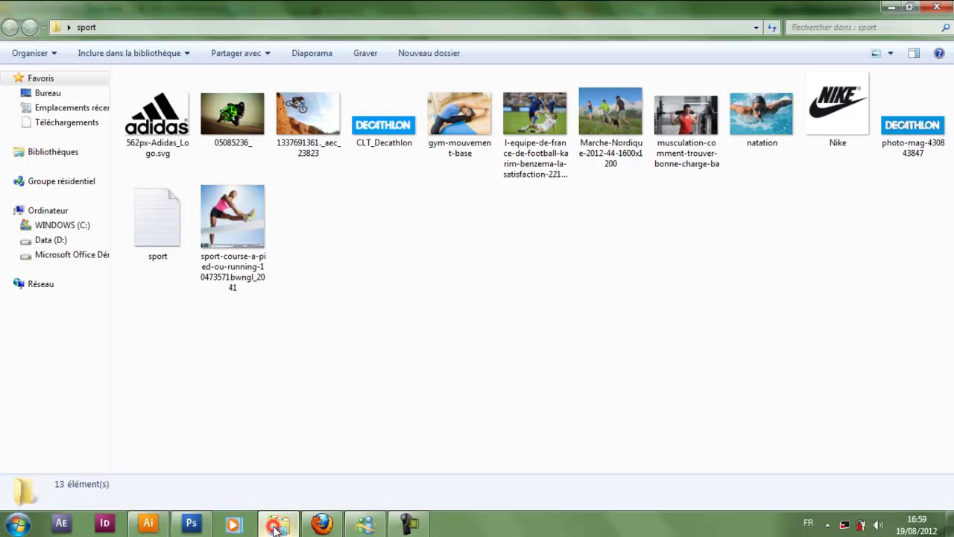
double_click(171, 225)
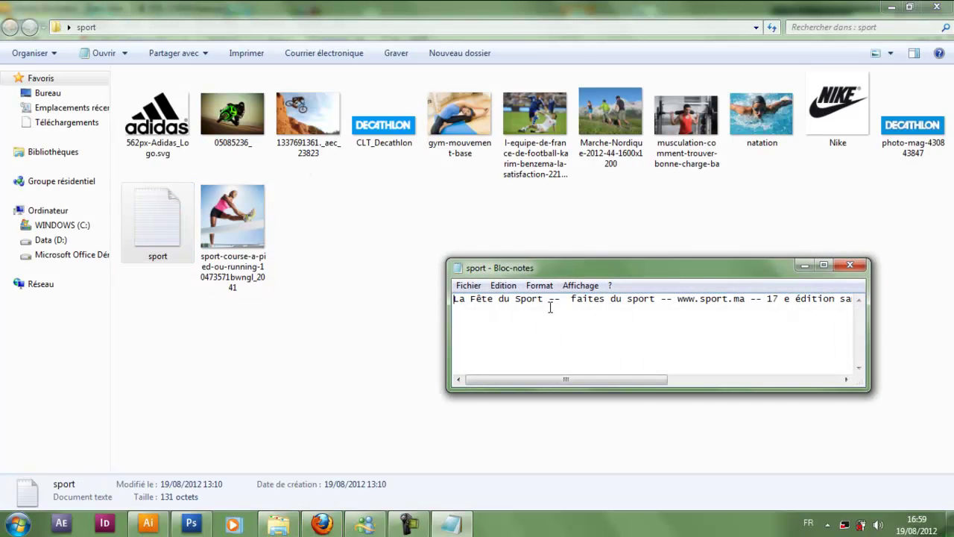
drag(541, 299, 454, 299)
key(ctrl+c)
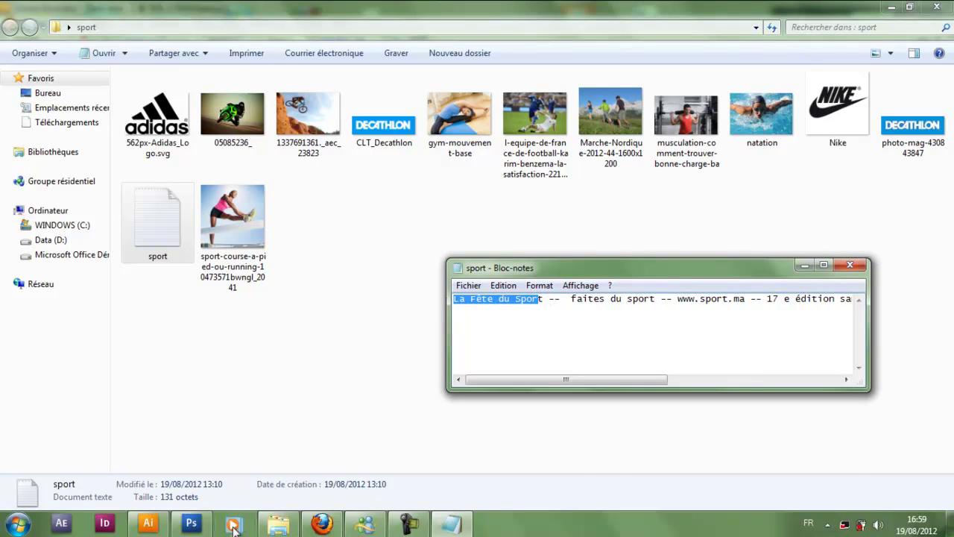
Switch back to Illustrator and paste the copied title as a text object starting at the left of the page
click(148, 524)
drag(268, 210, 348, 235)
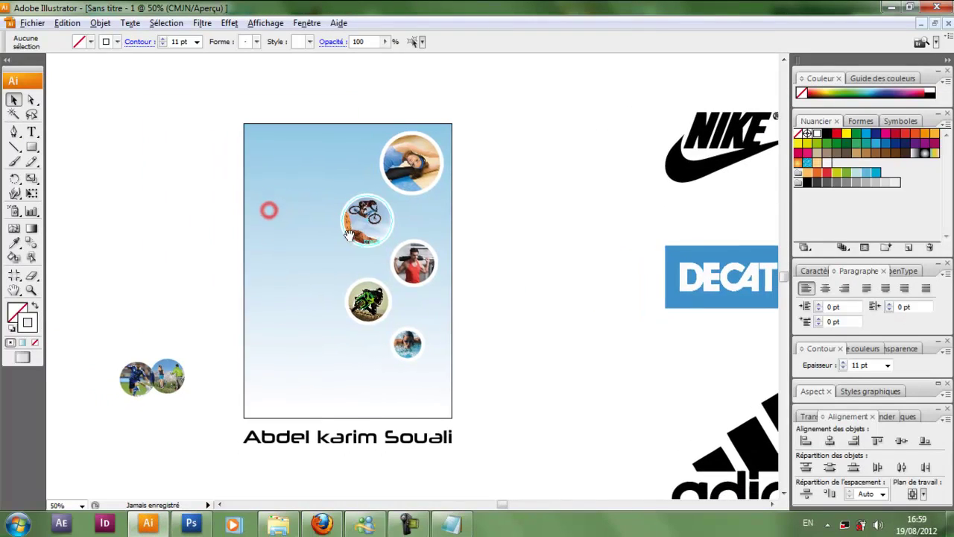
click(33, 131)
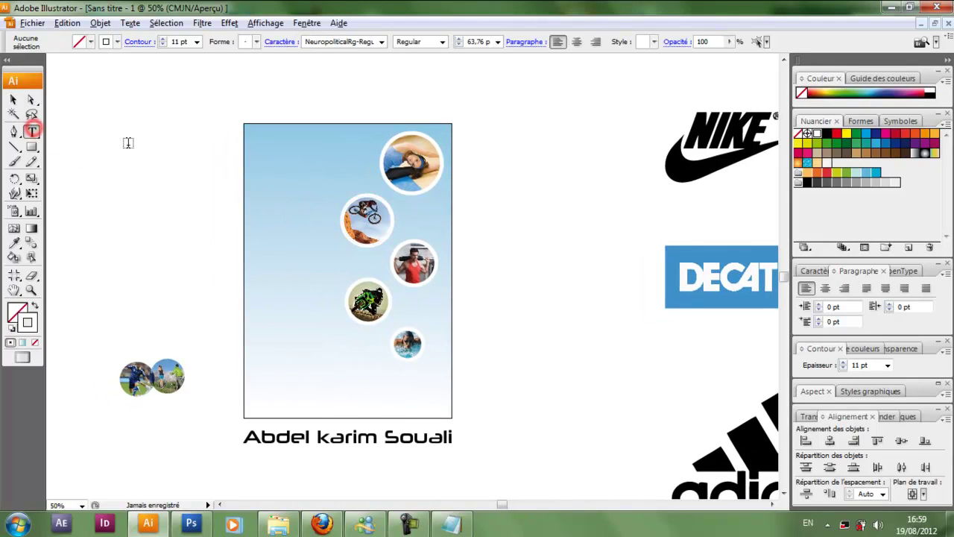
click(127, 247)
key(ctrl+v)
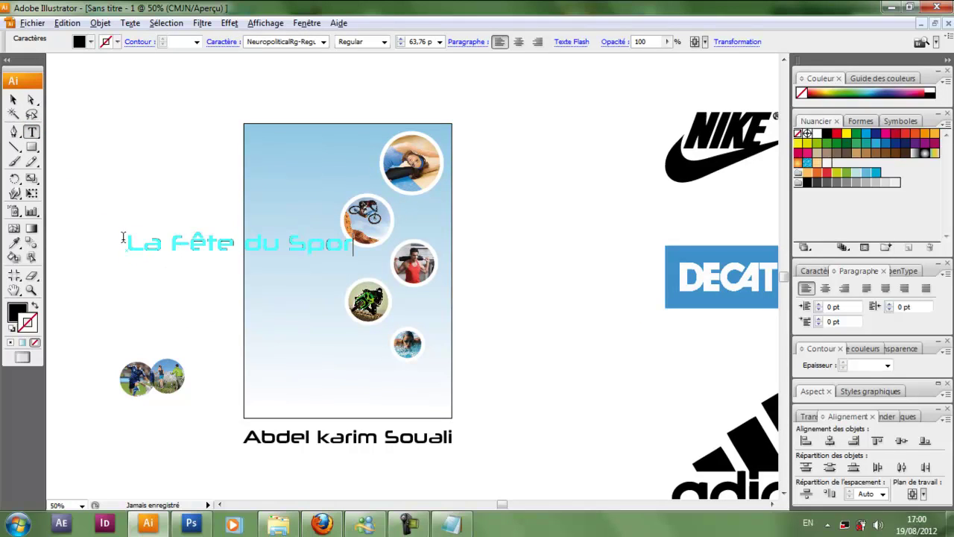
Complete the pasted title to read "La Fête du Sport" and move it above the page
drag(123, 237, 359, 249)
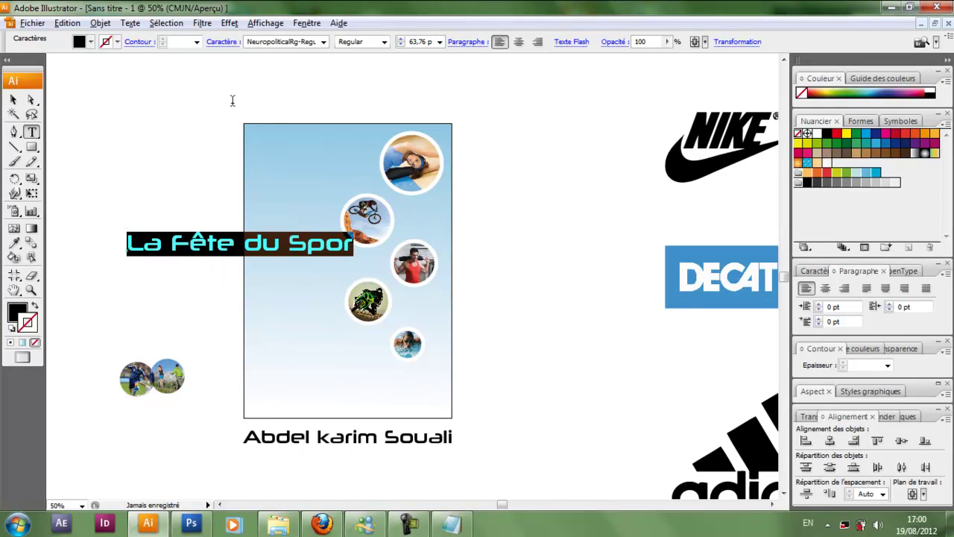
key(ctrl+q)
click(578, 290)
click(358, 252)
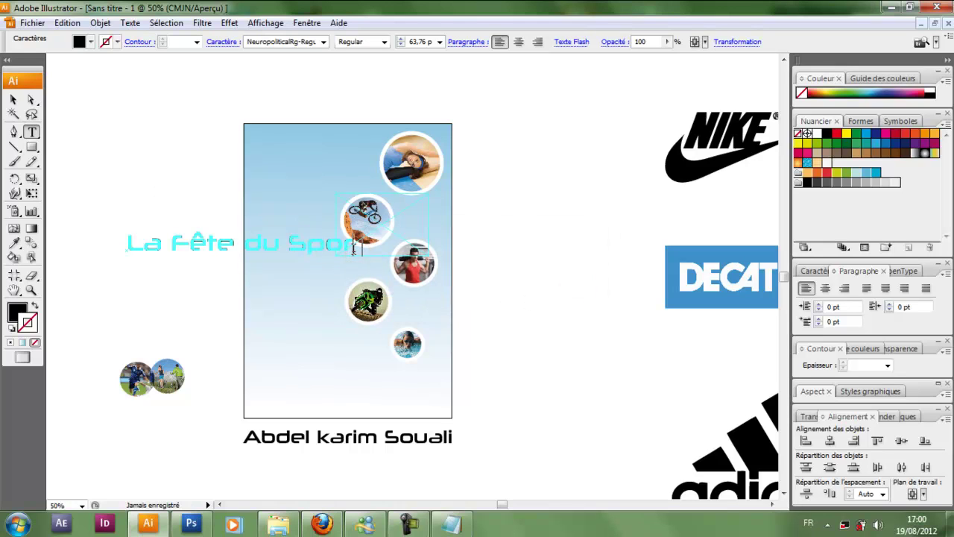
click(13, 99)
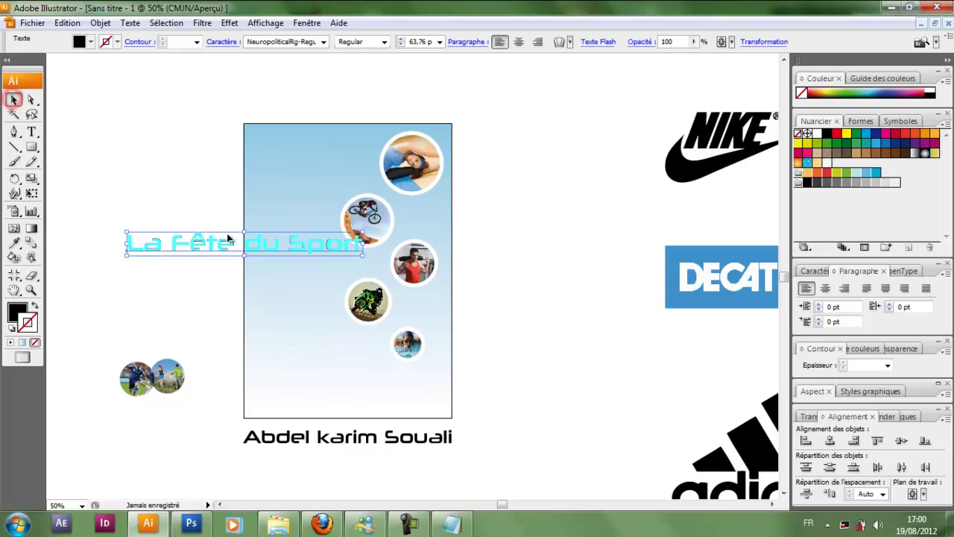
drag(235, 244, 251, 94)
Set the font of the whole "La Fête du Sport" title to Calibri Regular
double_click(251, 94)
drag(412, 98, 120, 82)
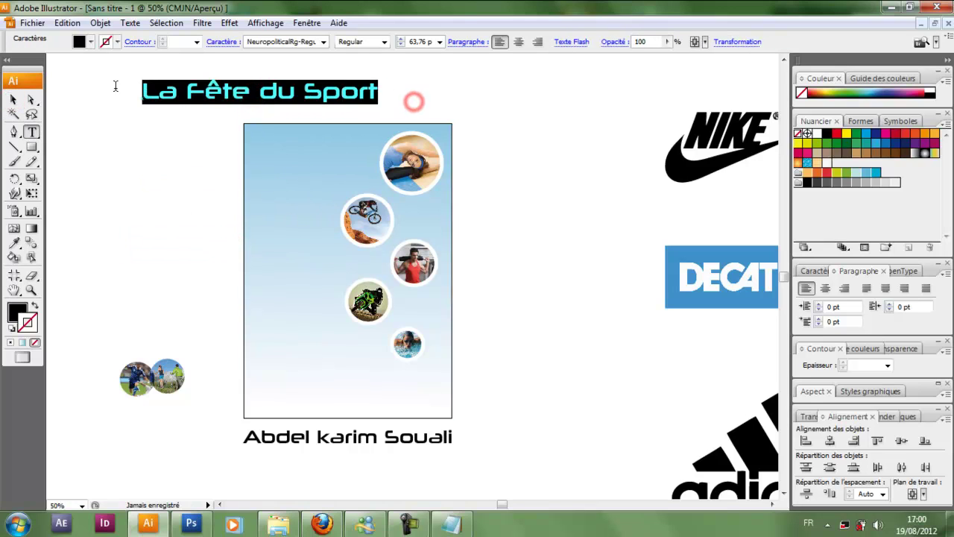
click(323, 42)
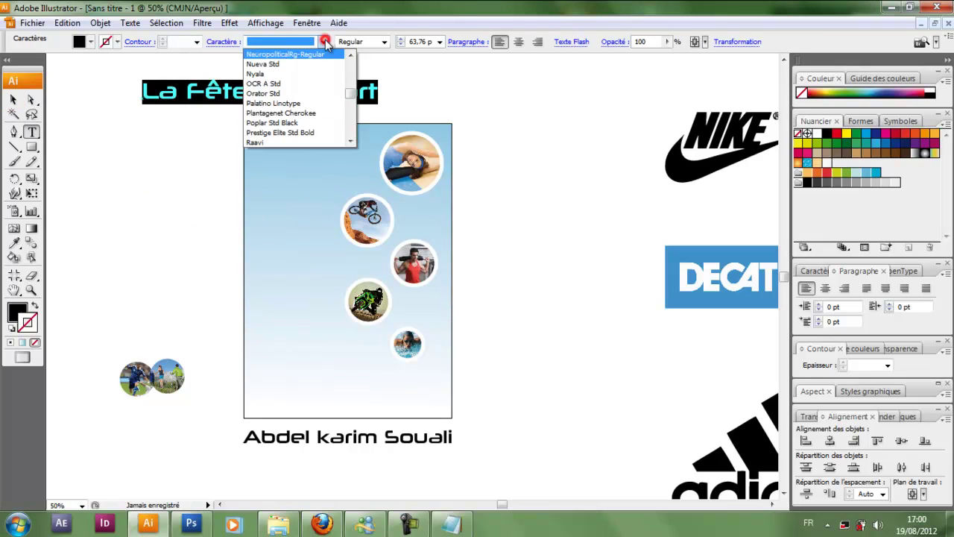
click(322, 42)
click(131, 23)
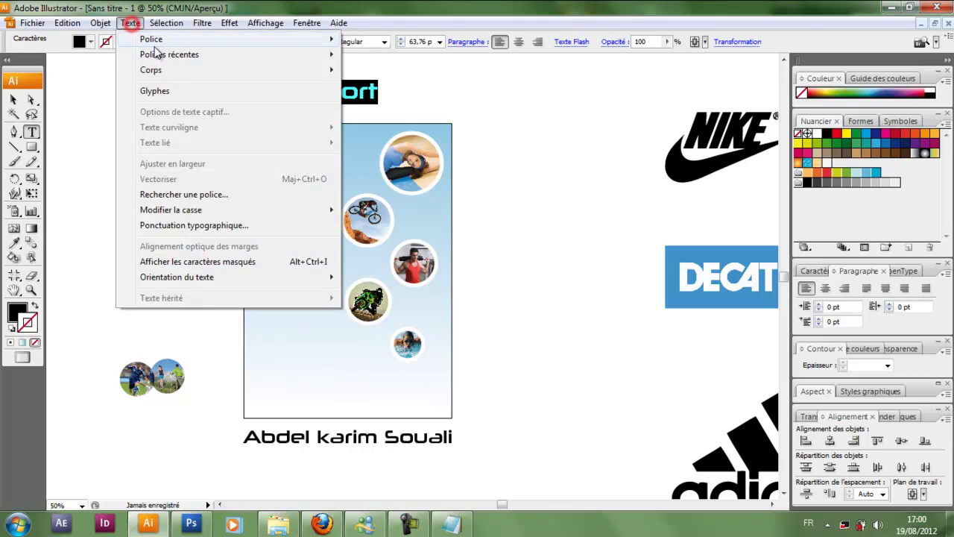
mouse_move(261, 40)
mouse_move(409, 214)
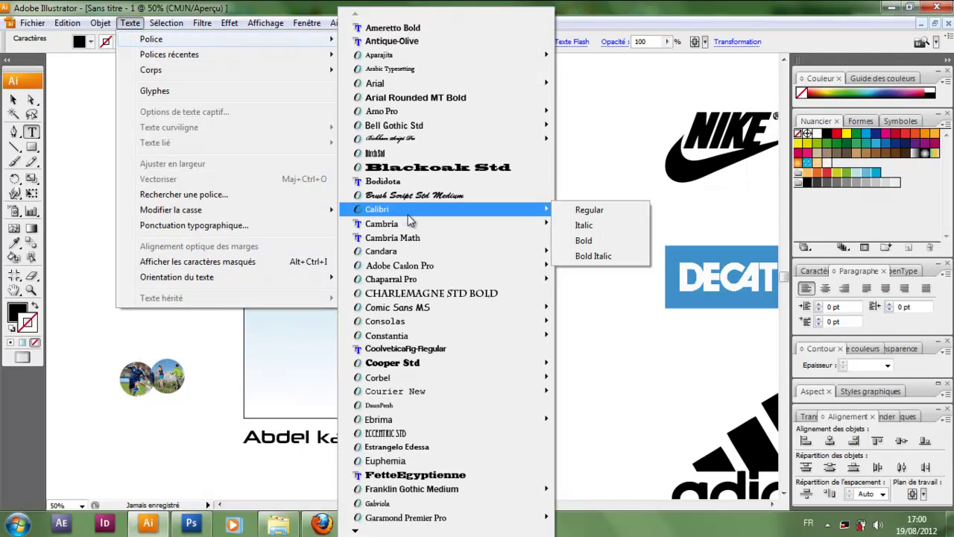
click(587, 210)
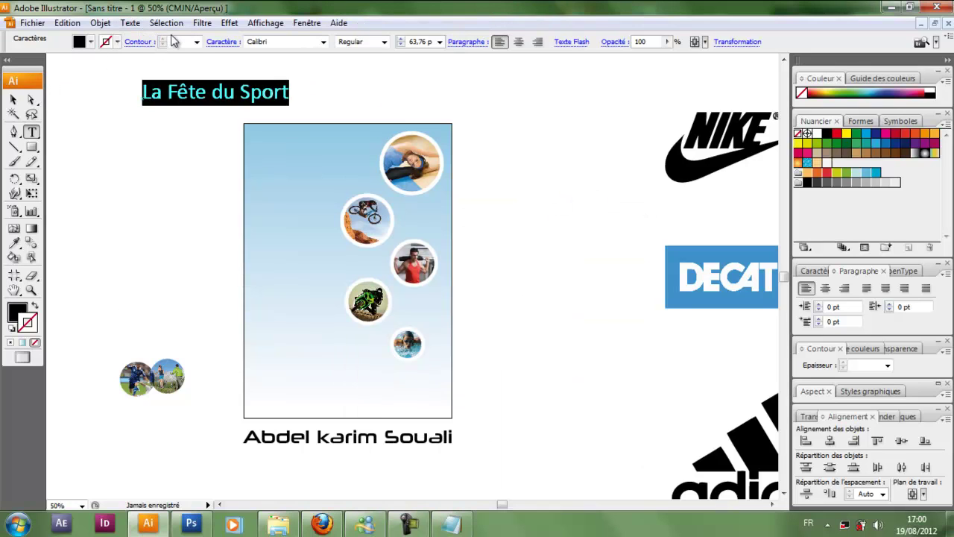
Set the "La Fête du Sport" title's font to Constantia Regular and clear the selection
click(133, 23)
mouse_move(289, 51)
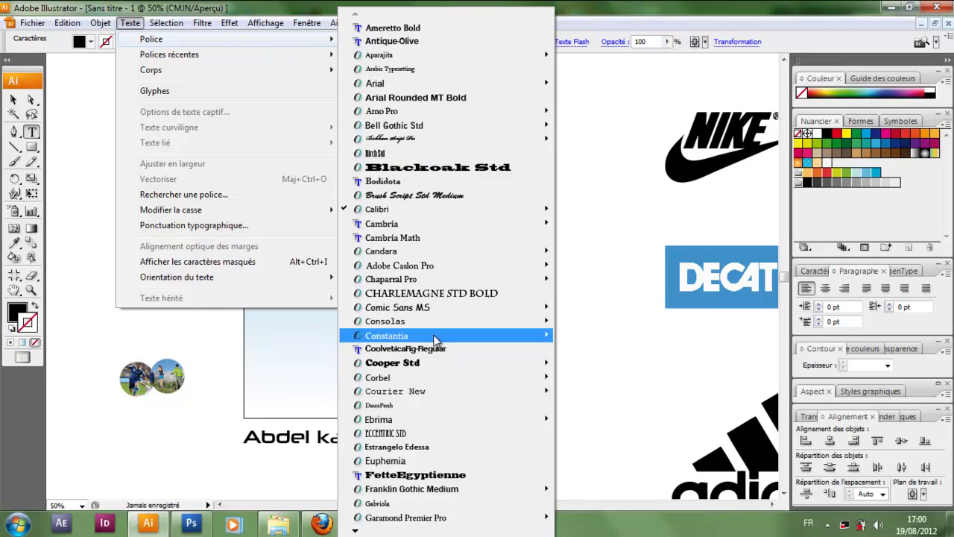
mouse_move(479, 340)
click(585, 341)
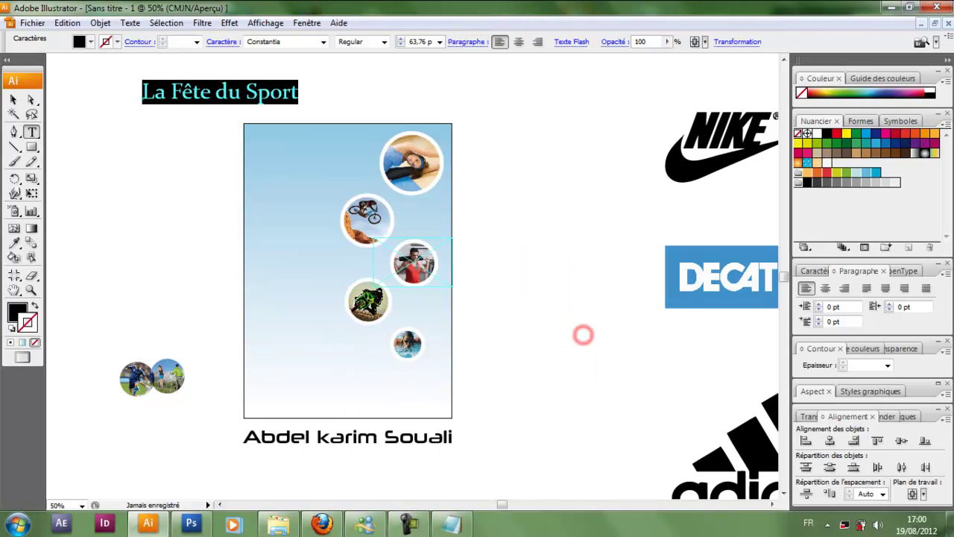
click(14, 99)
click(182, 130)
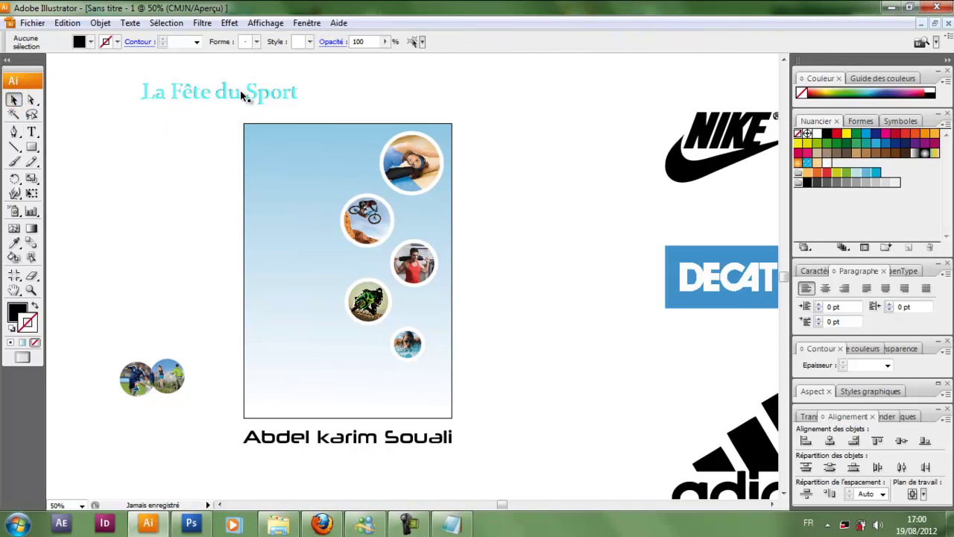
click(451, 526)
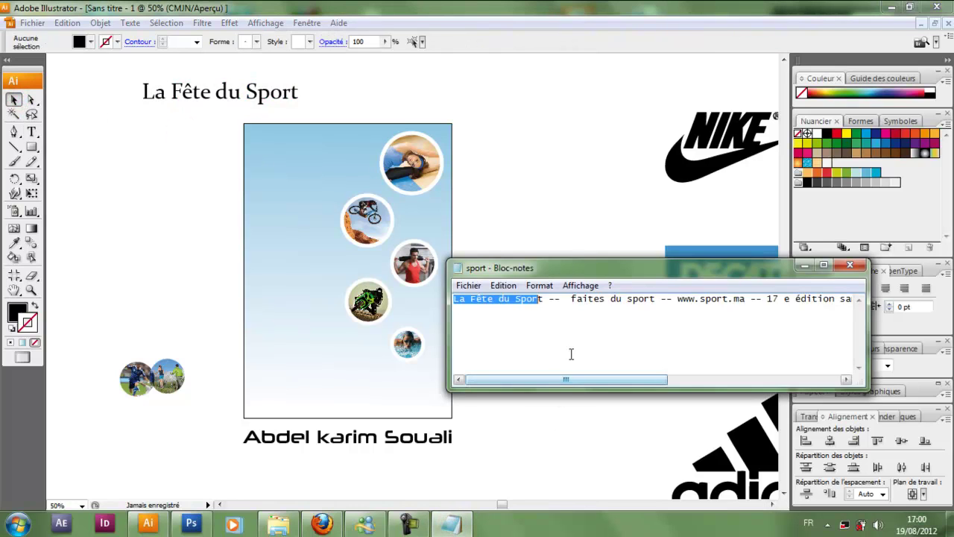
click(464, 525)
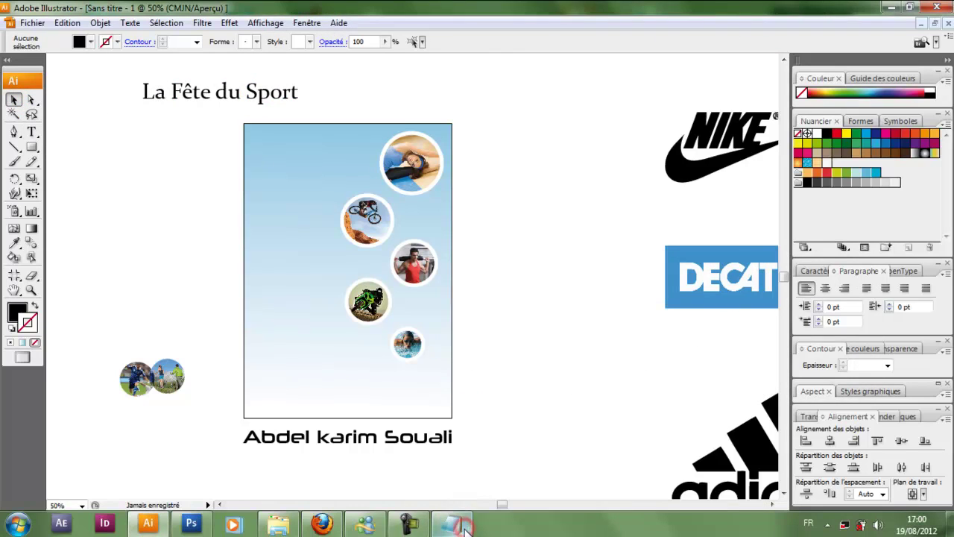
click(467, 527)
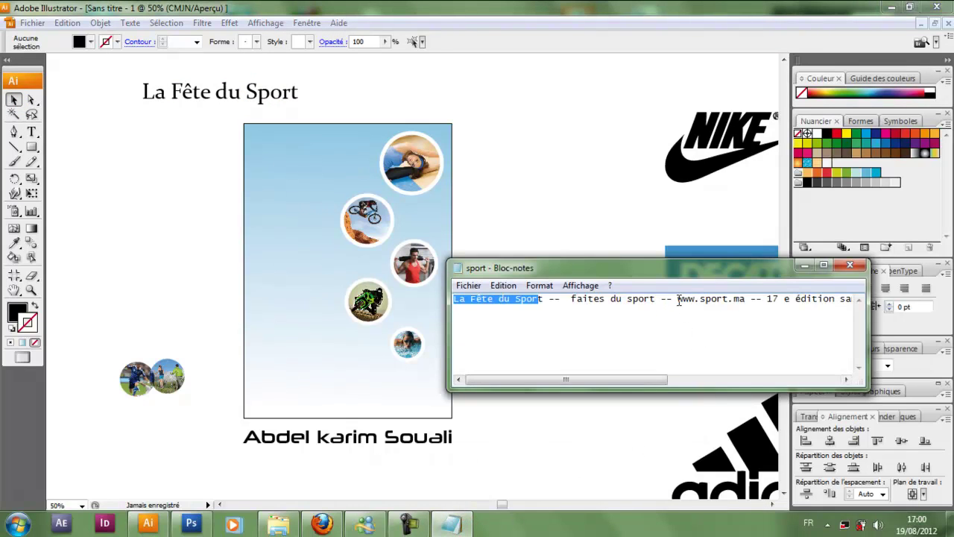
drag(677, 298, 745, 296)
key(ctrl+c)
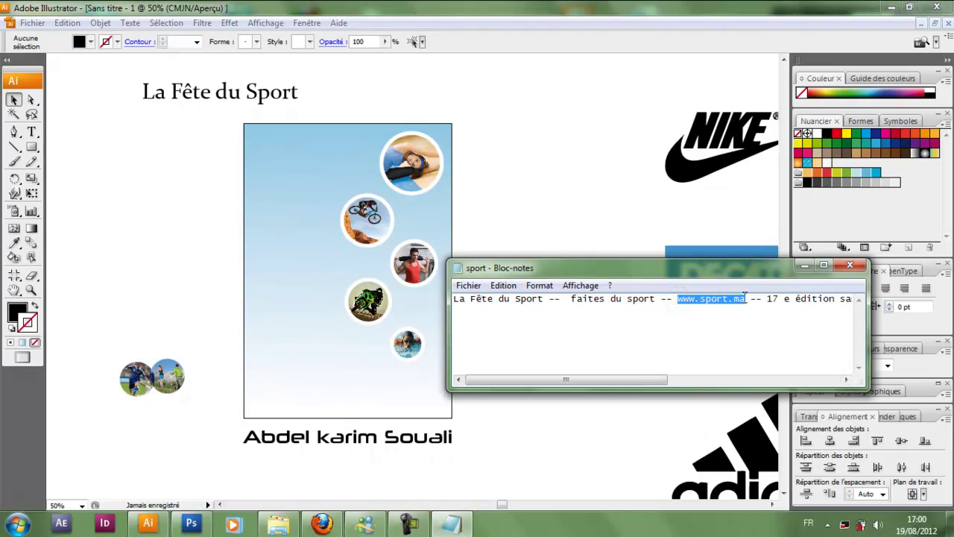
click(31, 131)
click(95, 157)
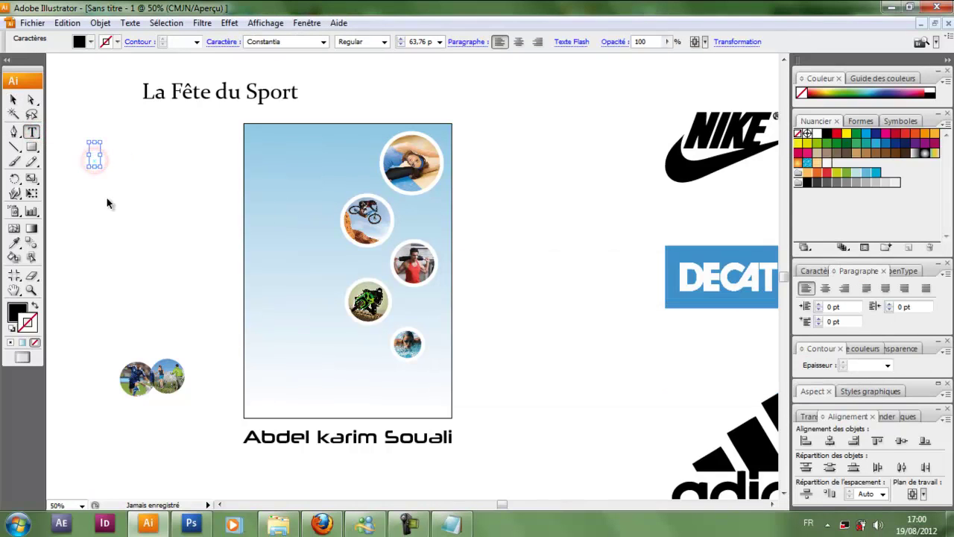
key(ctrl+v)
click(12, 99)
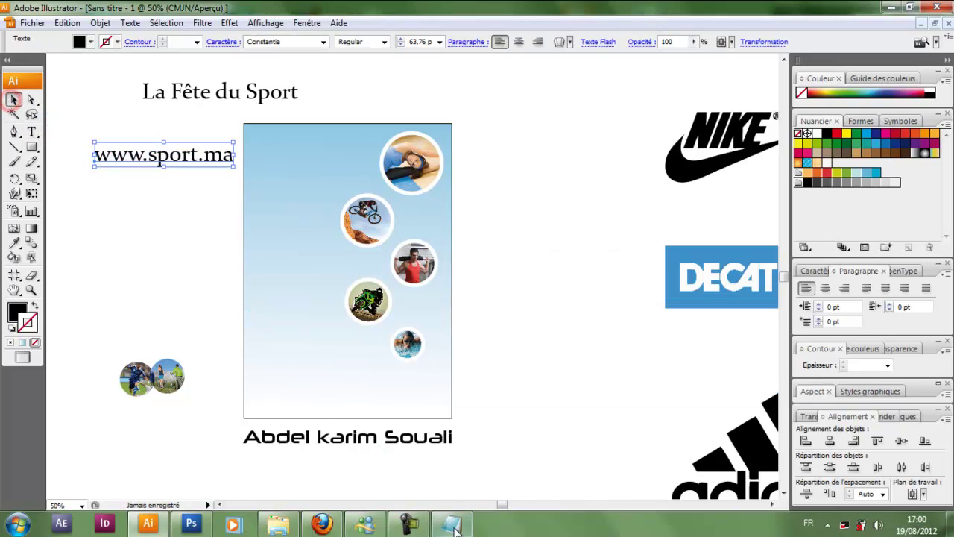
Return to the Notepad file and copy the text "17 e édition samedi 25 juin"
click(451, 524)
drag(641, 383, 753, 384)
drag(550, 298, 714, 298)
key(ctrl+c)
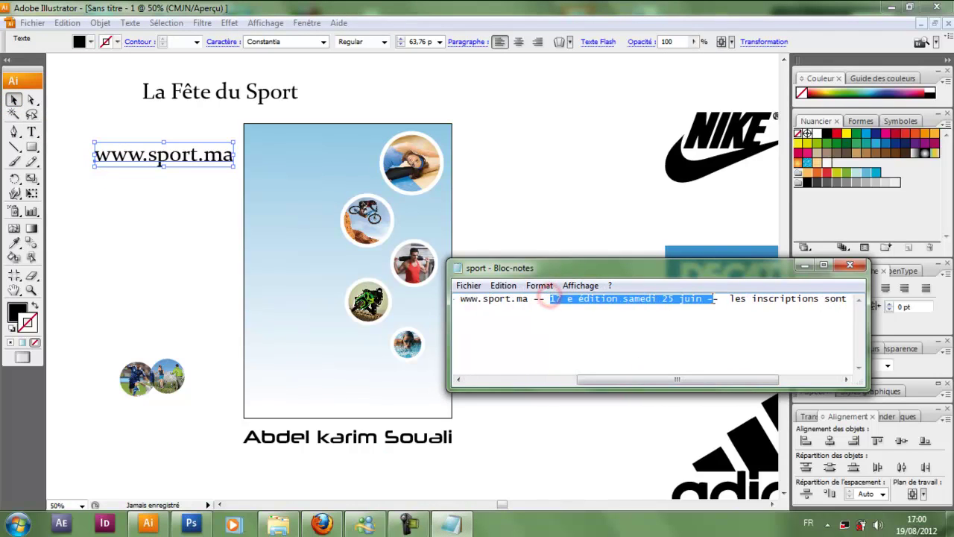
Paste the copied edition and date text as a new text object in Illustrator and move it down, just above the two spare photos
click(32, 132)
click(85, 230)
key(ctrl+v)
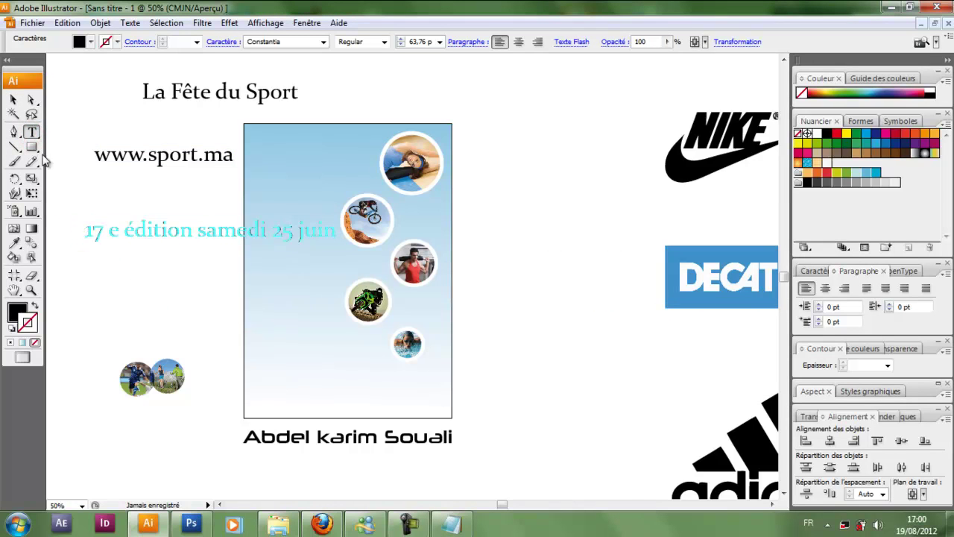
click(12, 100)
drag(186, 230, 158, 298)
Move the "La Fête du Sport" title onto the poster and shrink it to about 50.5 pt, left of the top photo
drag(195, 91, 298, 147)
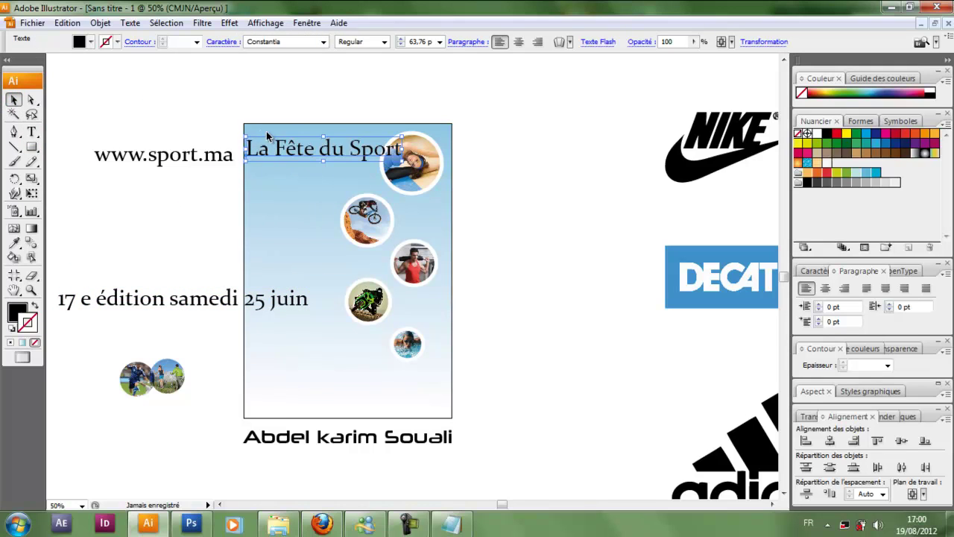
click(238, 136)
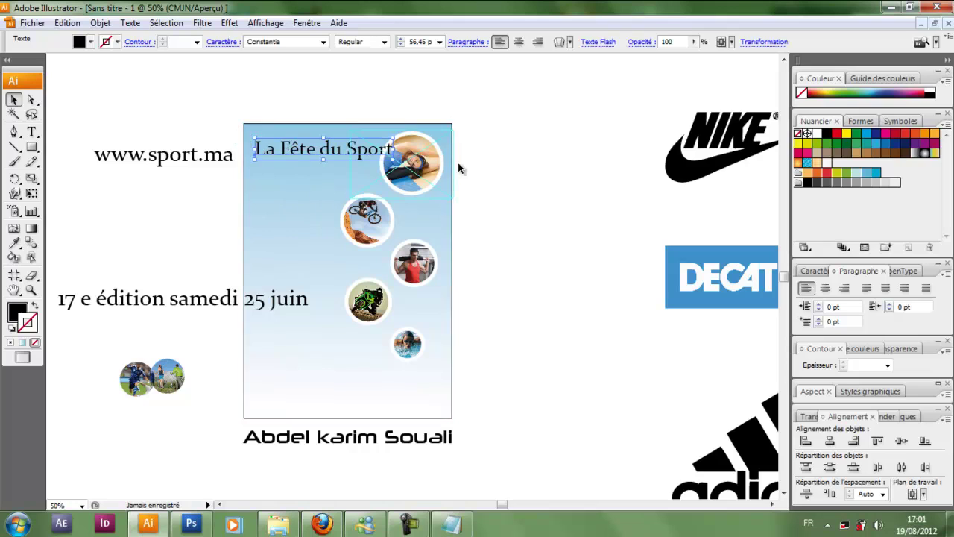
click(486, 165)
drag(349, 146, 340, 164)
click(598, 170)
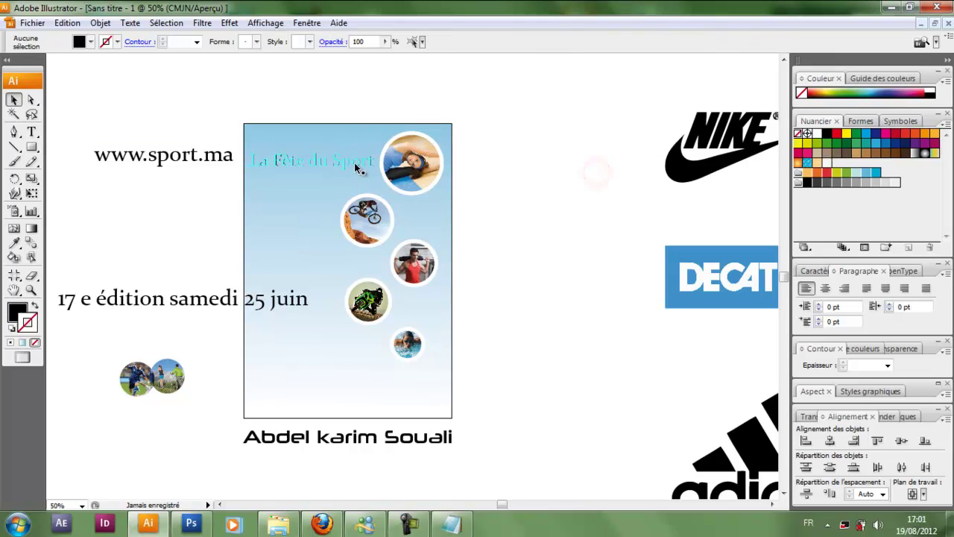
Give the "La Fête du Sport" title a white fill with no outline
click(353, 161)
click(822, 137)
click(575, 143)
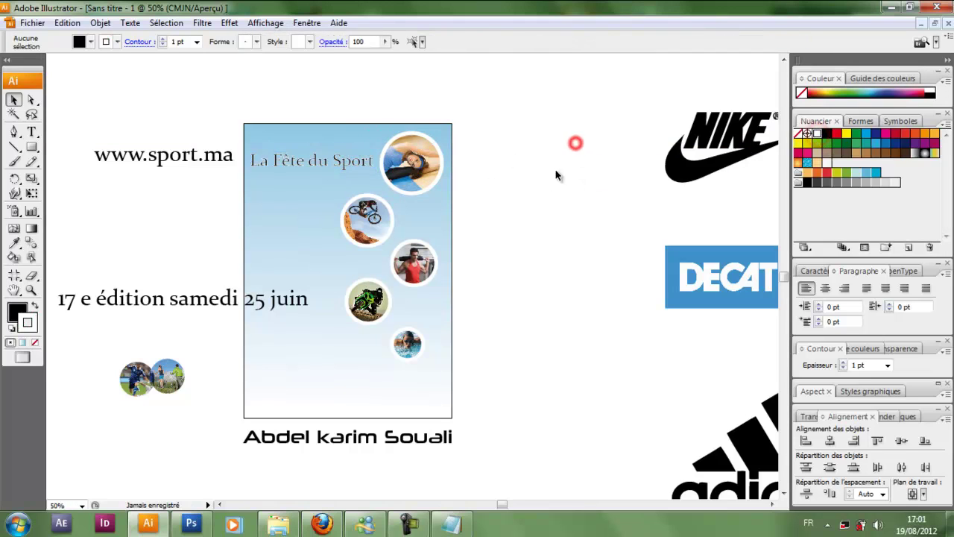
click(335, 160)
click(35, 305)
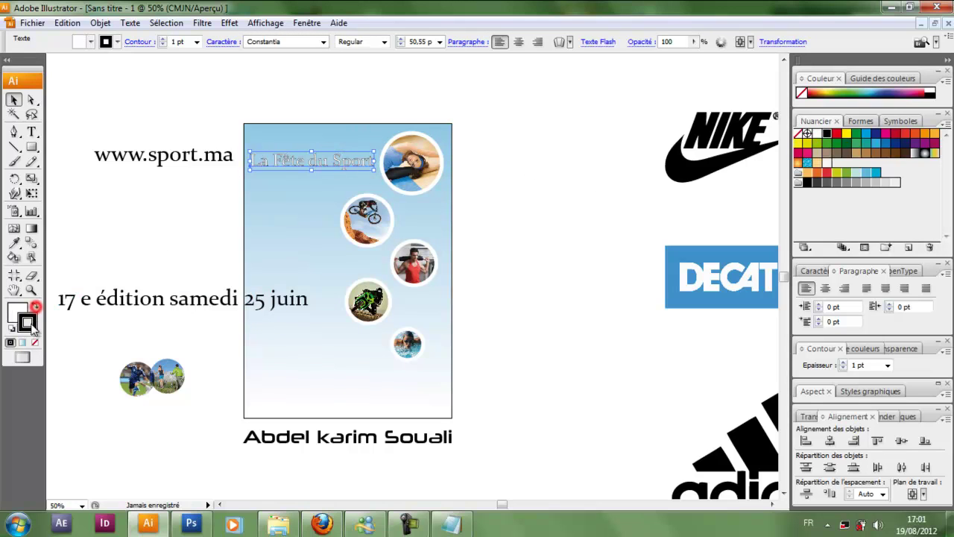
click(35, 343)
click(564, 185)
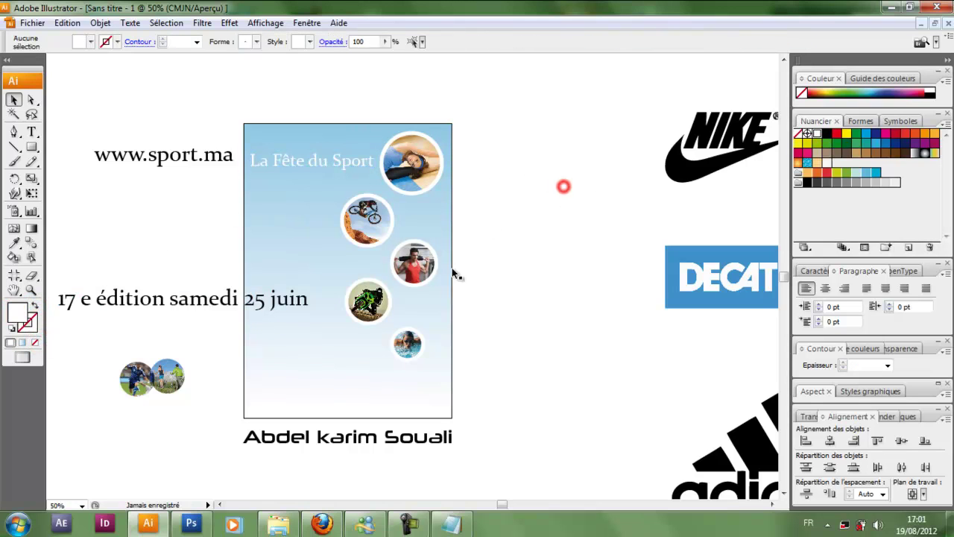
scroll(427, 285, up, 1)
drag(206, 176, 582, 416)
click(602, 418)
click(590, 417)
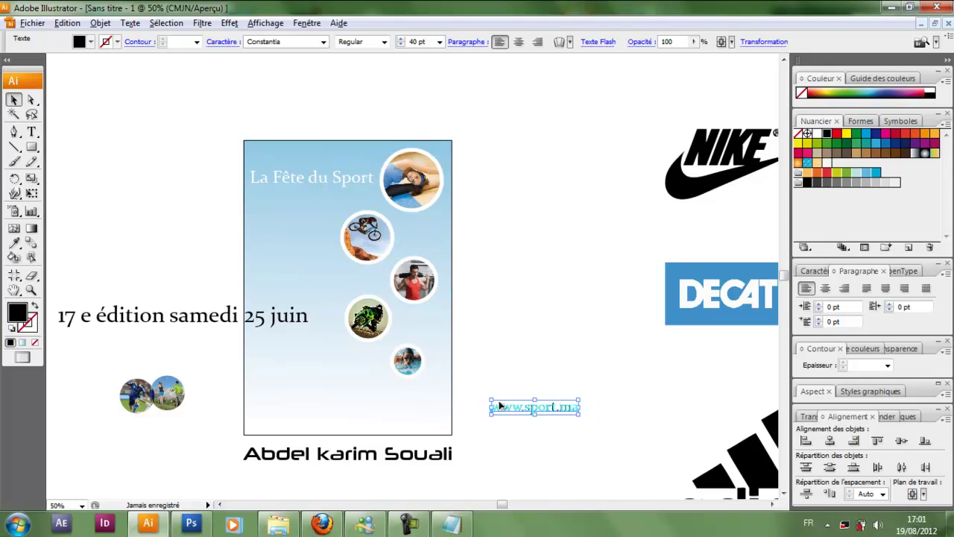
drag(490, 401, 436, 396)
click(522, 396)
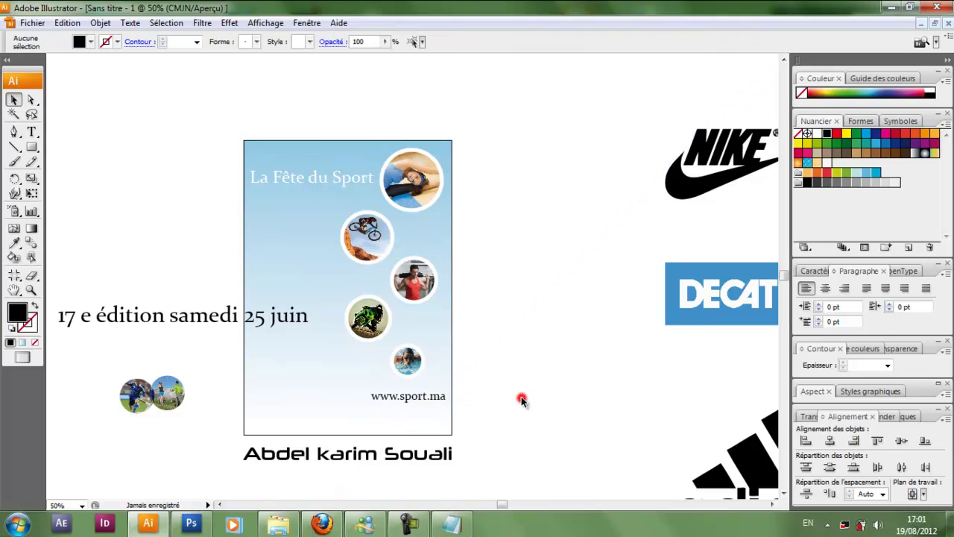
click(427, 398)
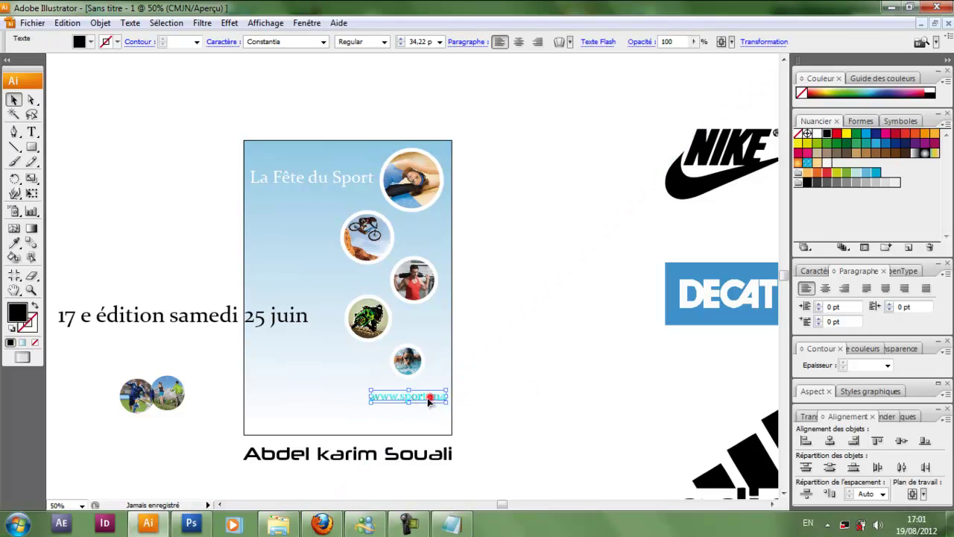
click(504, 400)
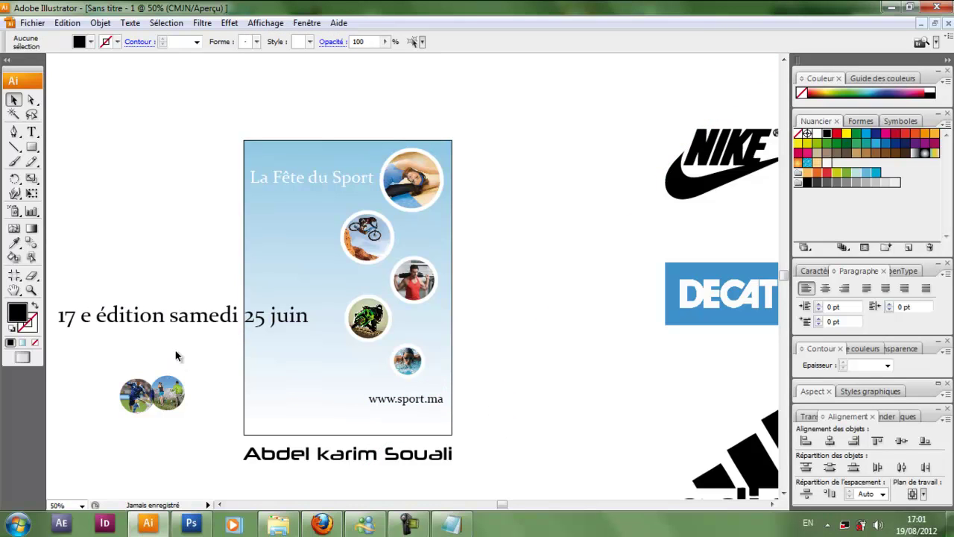
Break the date text before "samedi" so it runs over two lines, and centre "17 e édition" above the date
click(183, 350)
click(254, 326)
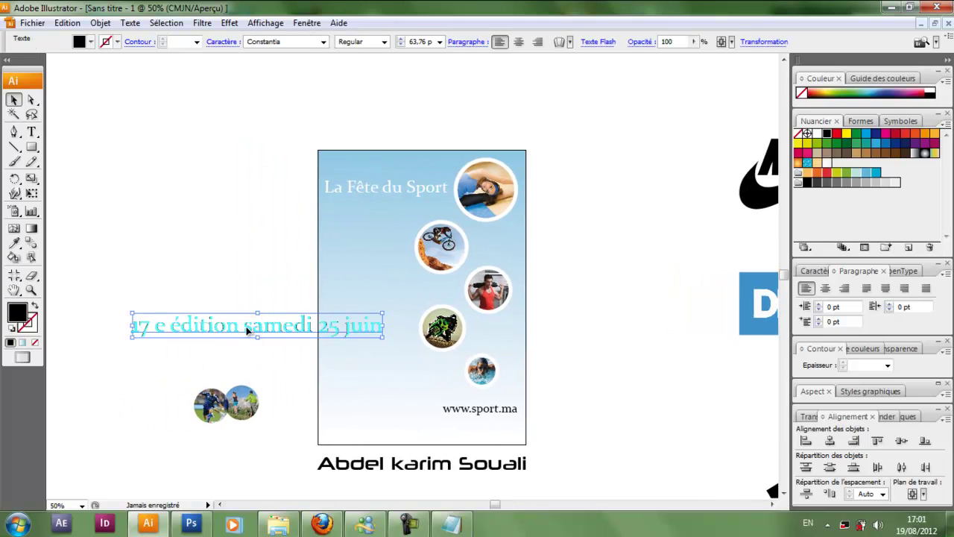
double_click(250, 331)
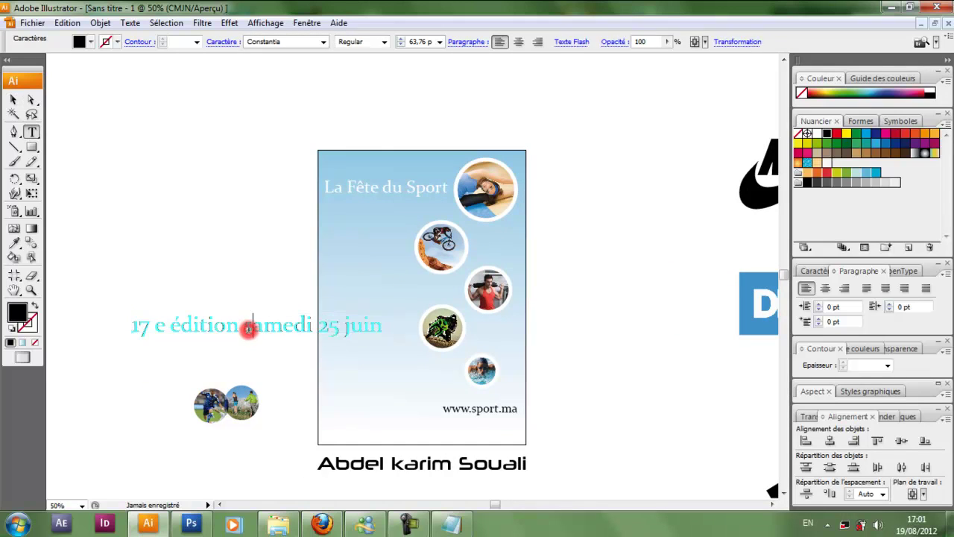
key(Return)
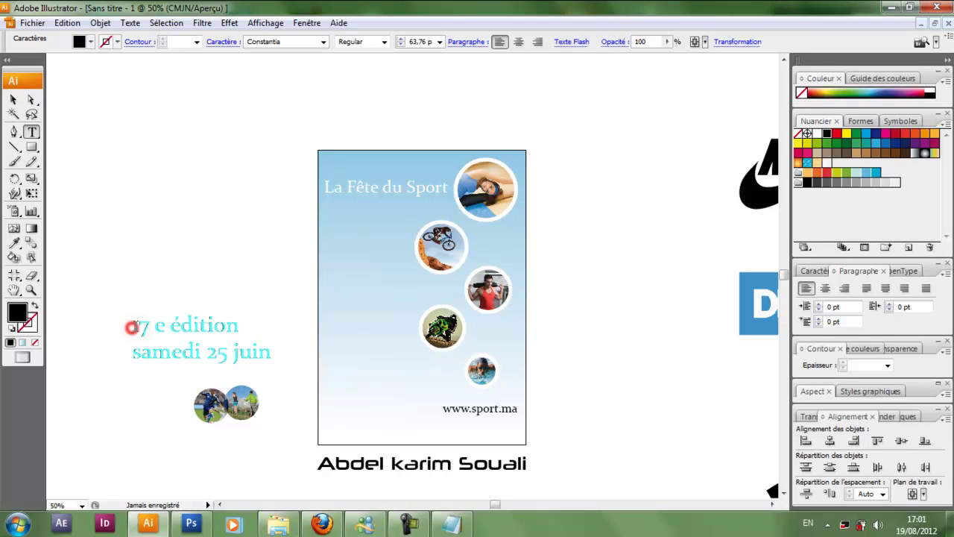
click(13, 100)
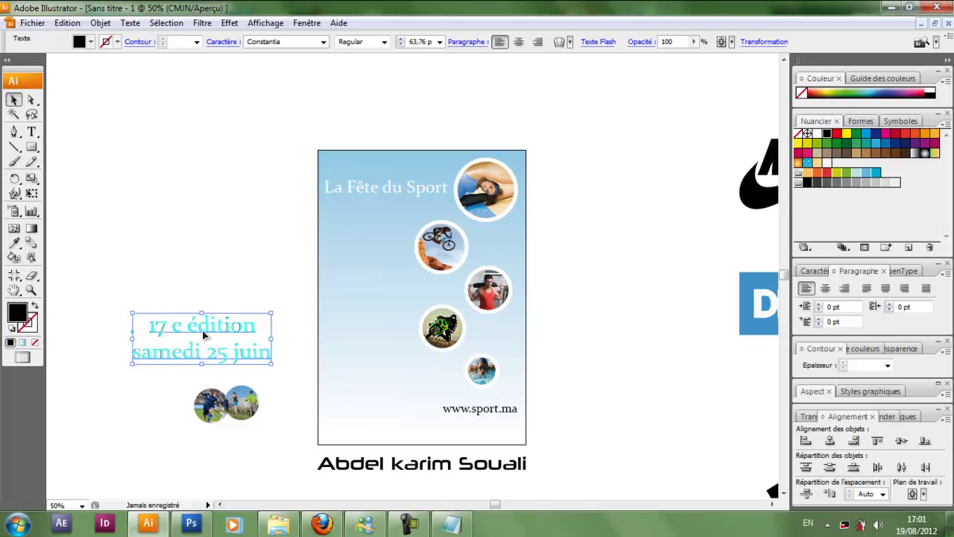
Place the two-line date text on the poster left of the photos and shrink it to about 50 pt
drag(205, 336, 374, 289)
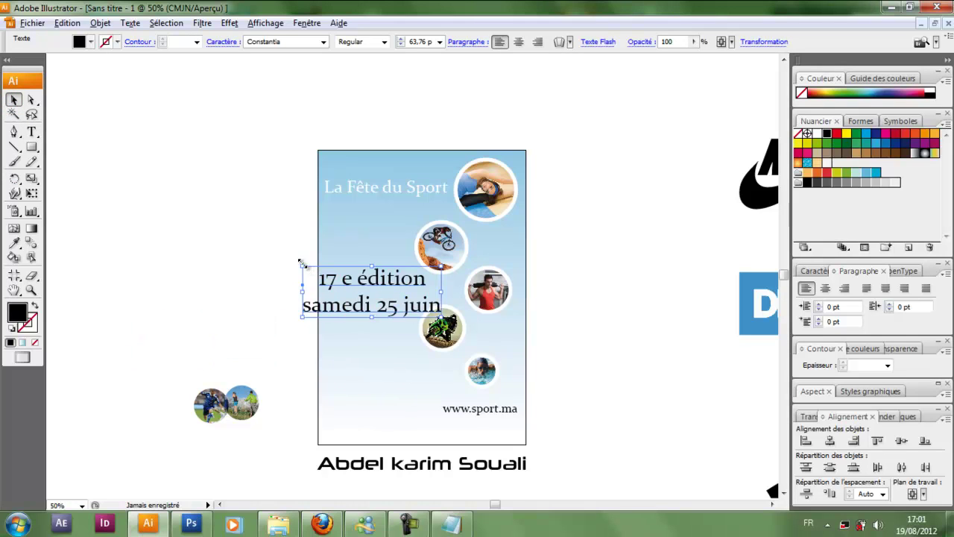
drag(298, 270, 306, 271)
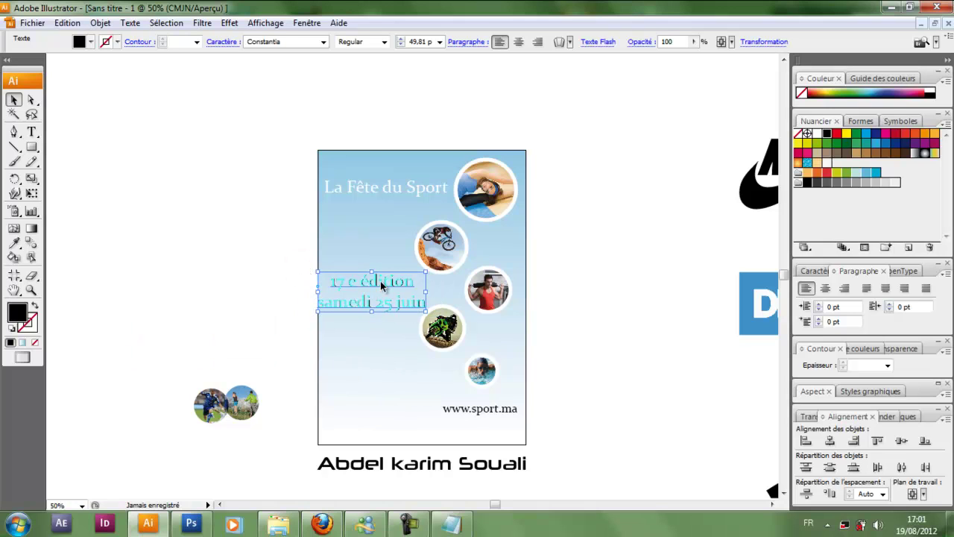
drag(382, 284, 380, 302)
click(264, 284)
click(236, 320)
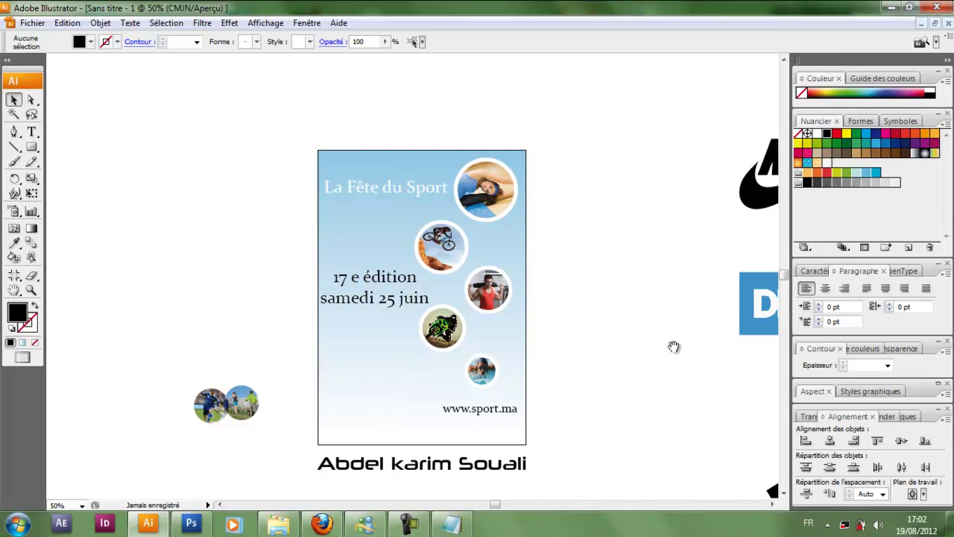
Shrink the Decathlon logo and place it in the poster's lower-right corner under the web address
drag(673, 345, 586, 274)
click(727, 250)
drag(576, 319, 511, 287)
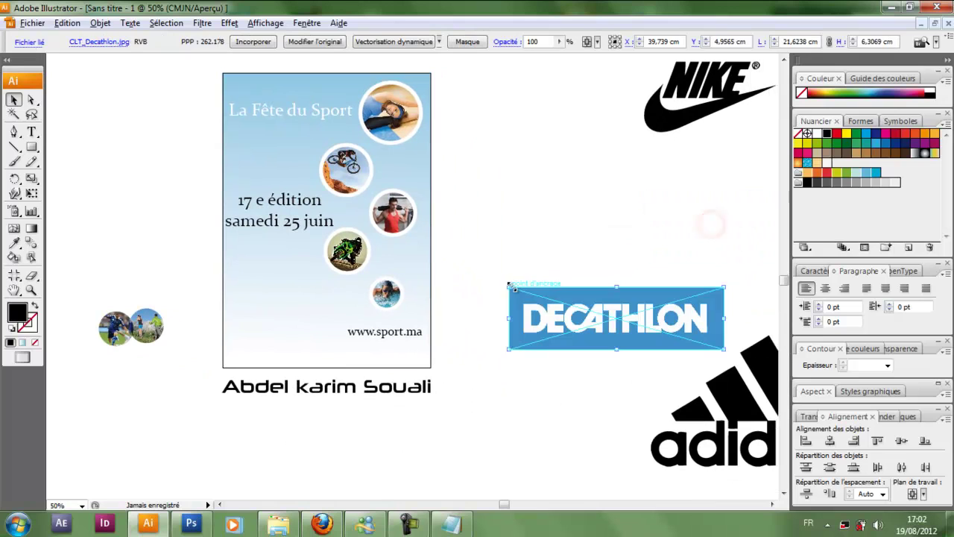
click(517, 289)
click(511, 287)
drag(537, 302, 549, 310)
drag(626, 322, 402, 355)
click(494, 343)
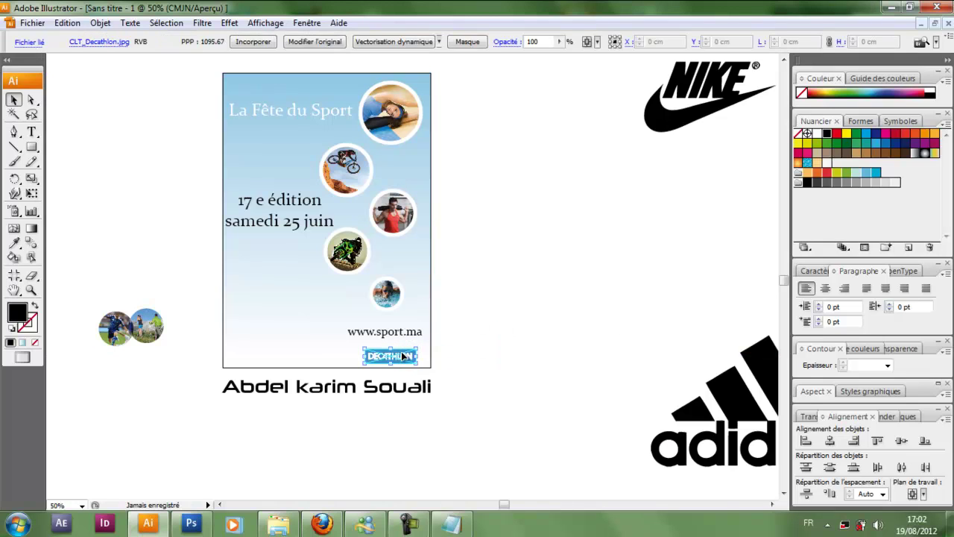
Shrink the Nike logo and place it in the poster's lower-left corner
click(705, 343)
scroll(590, 290, up, 2)
click(721, 163)
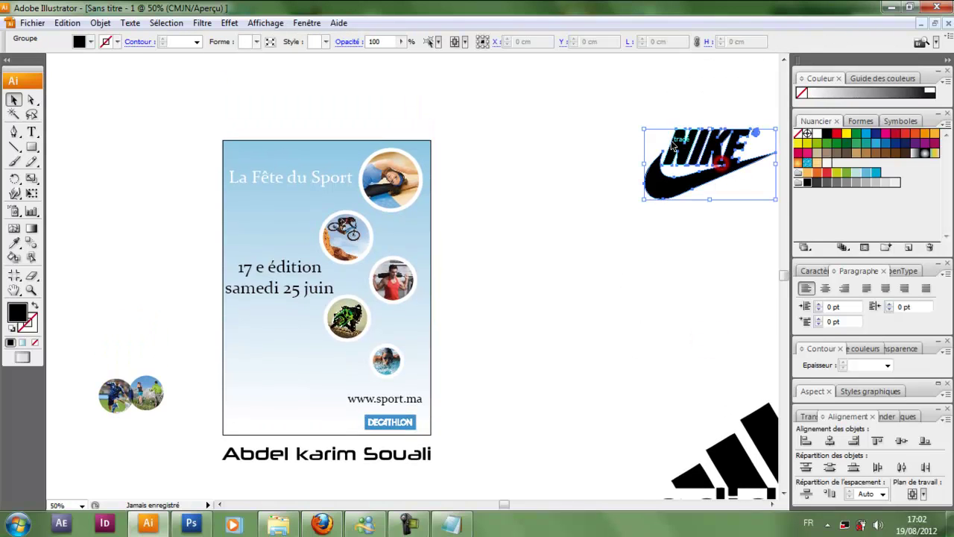
drag(643, 128, 253, 422)
click(491, 382)
scroll(499, 378, down, 2)
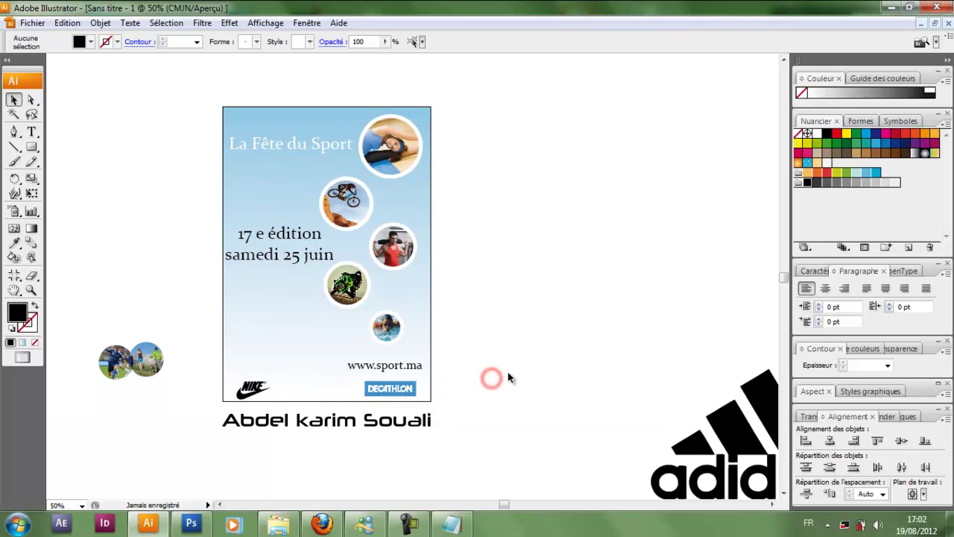
Fine-tune the Nike logo by making it slightly smaller in the poster's lower-left corner
click(255, 389)
scroll(256, 390, up, 3)
drag(274, 431, 230, 435)
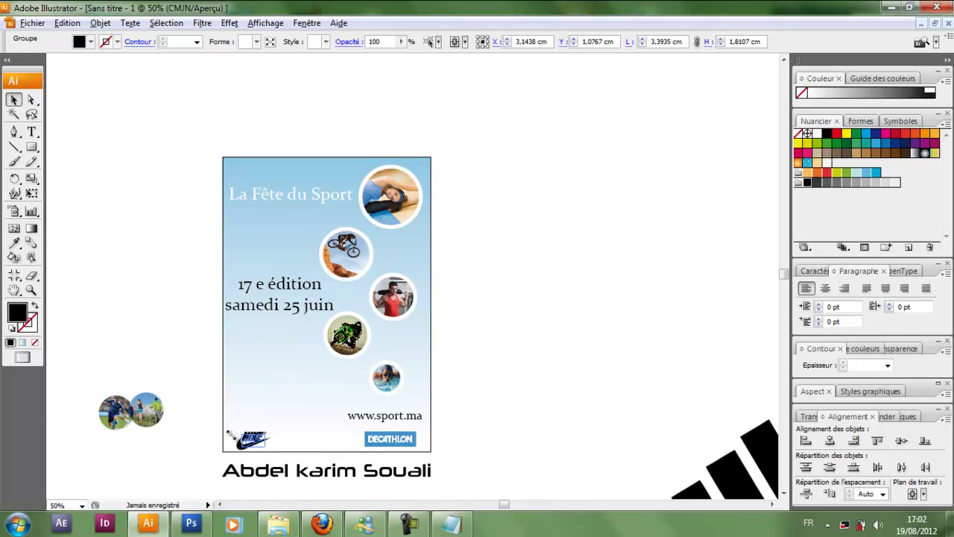
click(506, 414)
drag(694, 496, 564, 372)
click(242, 438)
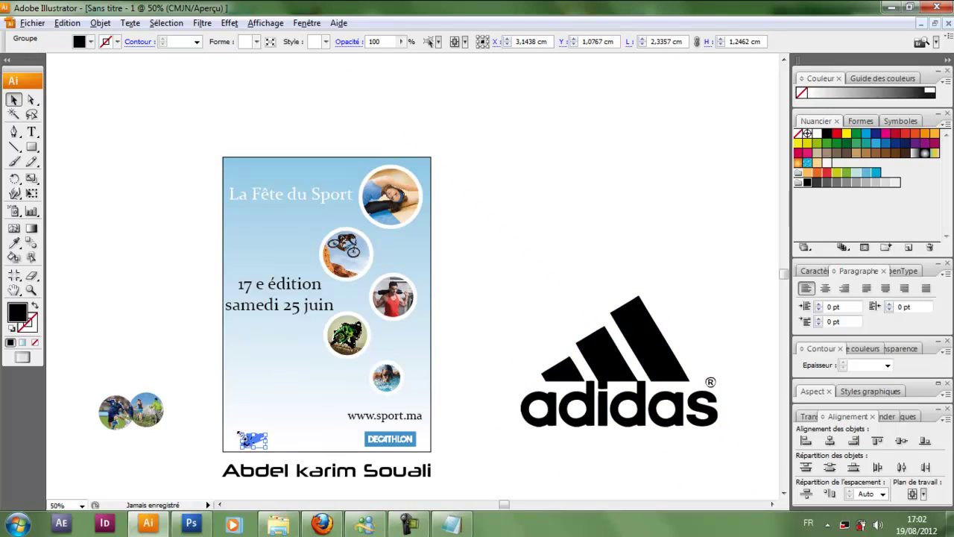
drag(236, 435, 234, 432)
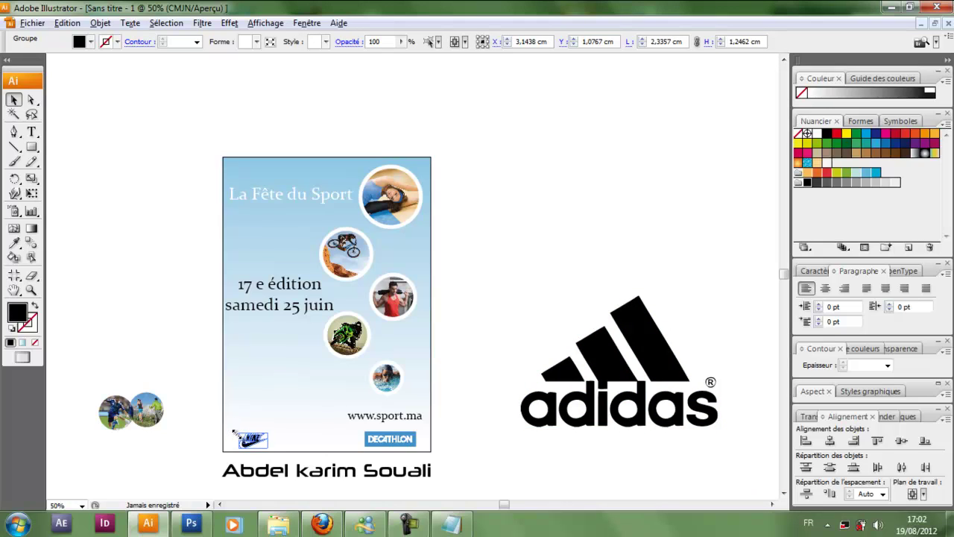
Shrink the Adidas logo and place it at the foot of the poster between the Nike and Decathlon logos
drag(521, 304, 589, 358)
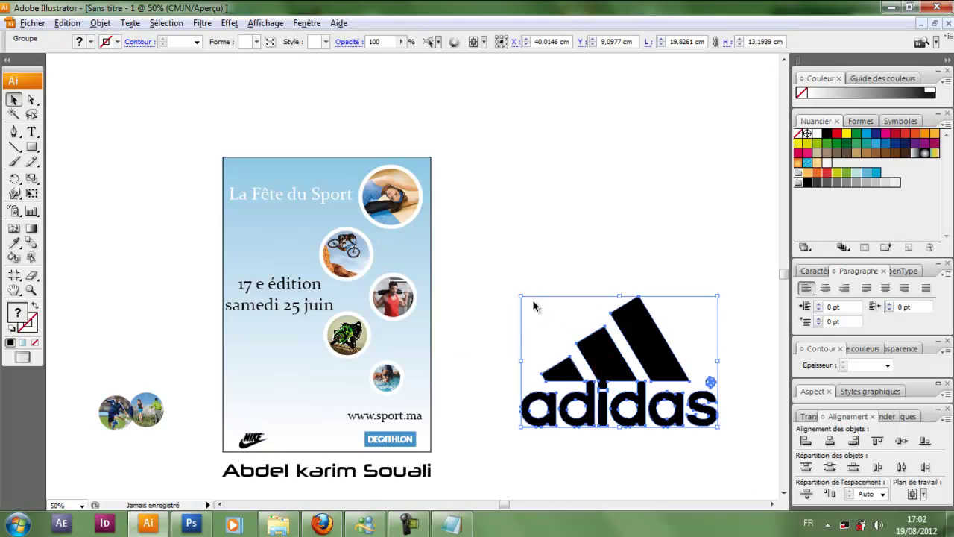
drag(519, 293, 323, 436)
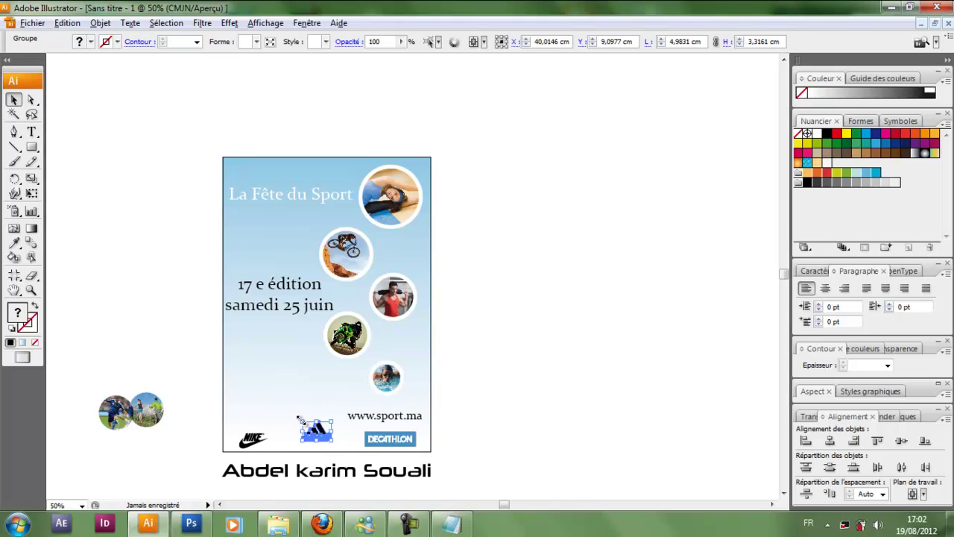
click(497, 432)
scroll(362, 223, up, 2)
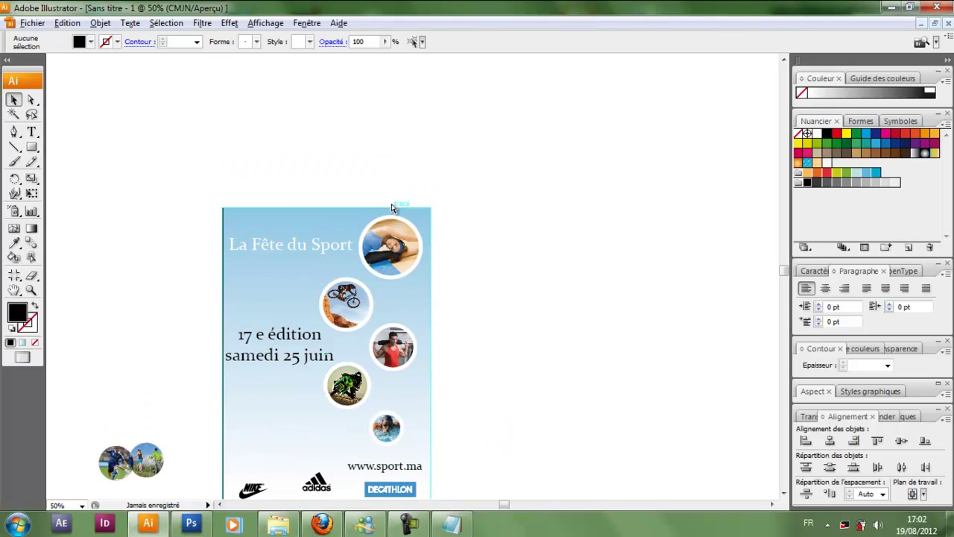
Show the rulers and place two horizontal guides around the sponsor logos, at about 0.5 cm and 2.1 cm above the poster's lower edge
key(ctrl+r)
scroll(349, 60, down, 1)
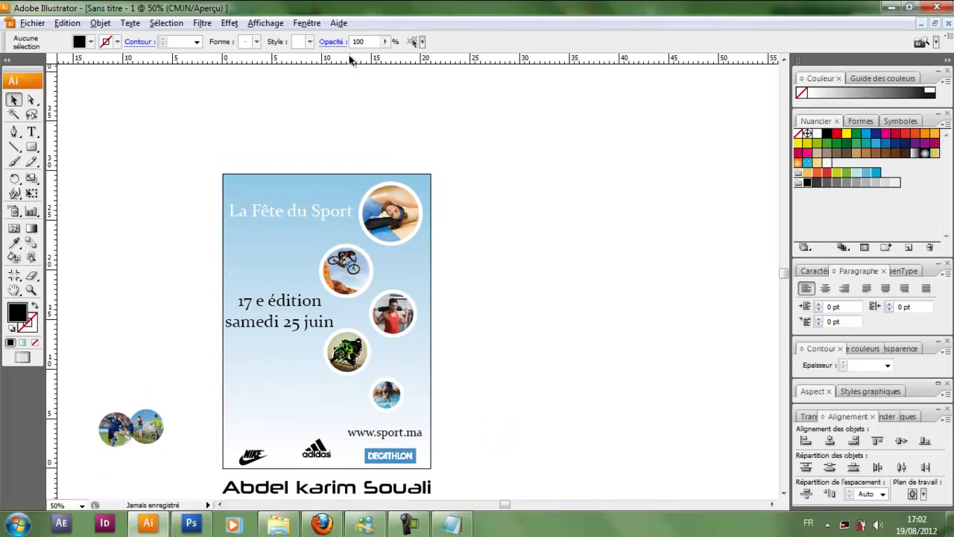
drag(349, 60, 342, 465)
drag(308, 62, 325, 447)
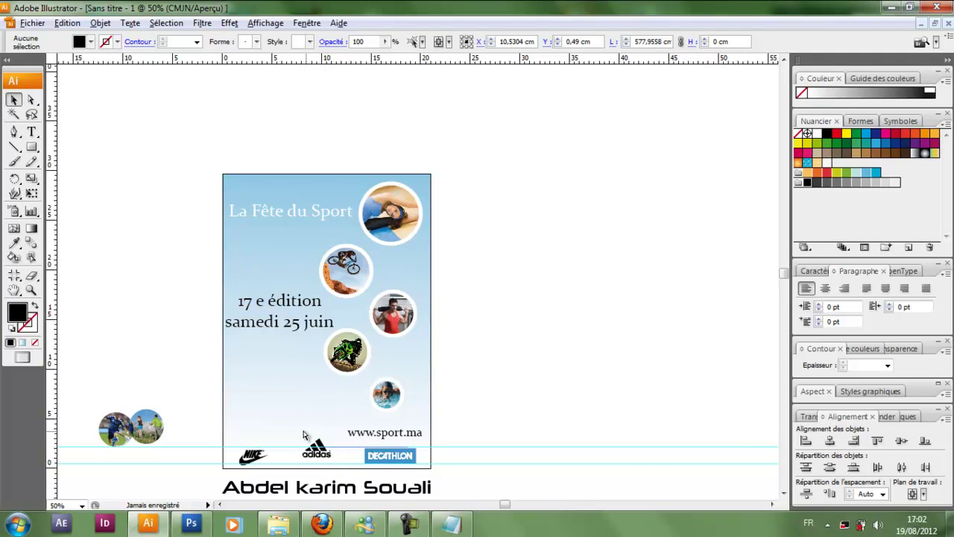
Move the Nike and Adidas logos between the two guides, shrinking the Adidas logo to about 2.55 cm wide to fit
drag(210, 421, 389, 486)
click(216, 290)
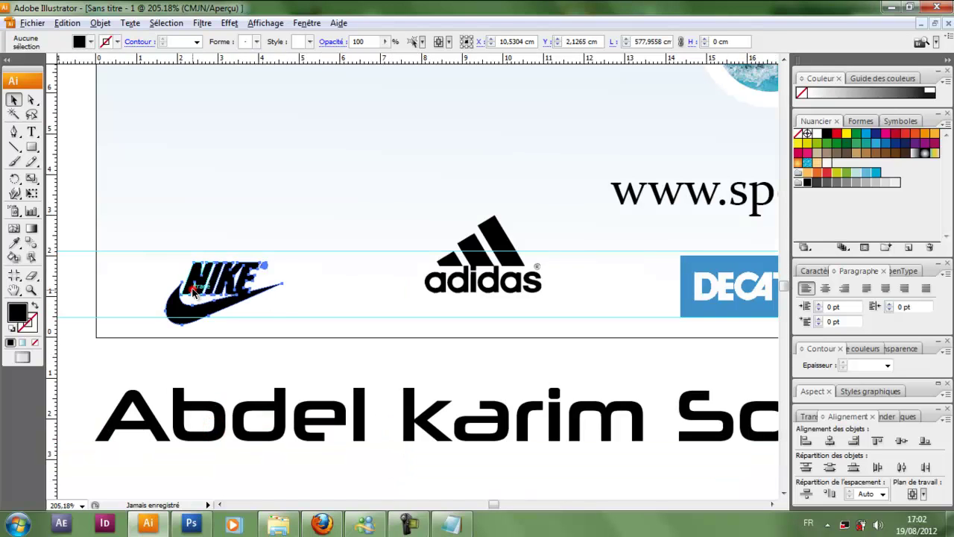
drag(213, 291, 198, 282)
scroll(305, 308, up, 3)
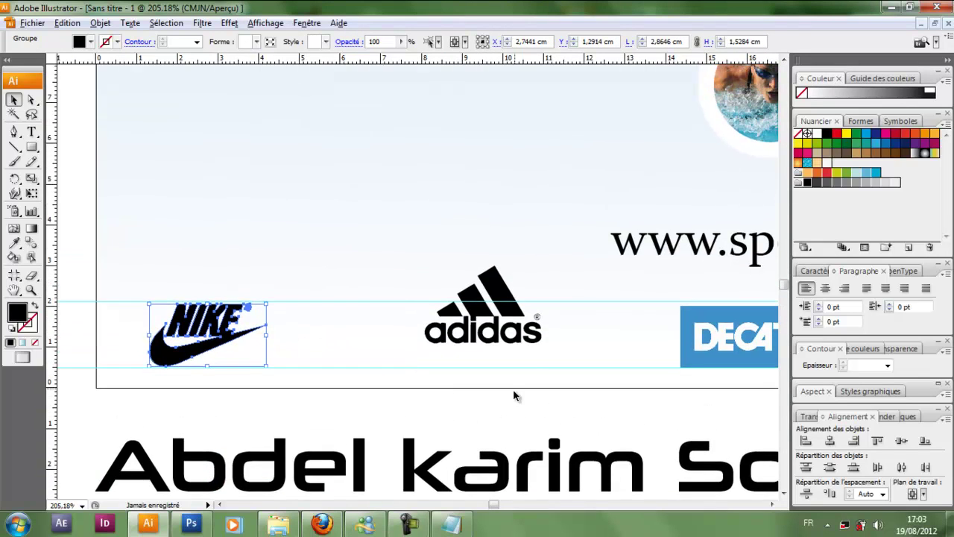
drag(483, 313, 469, 336)
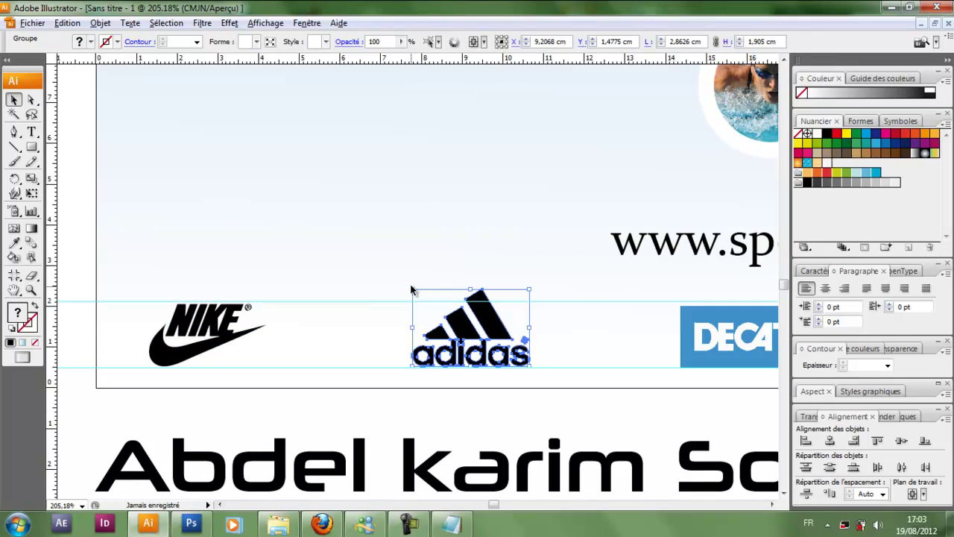
drag(409, 287, 419, 296)
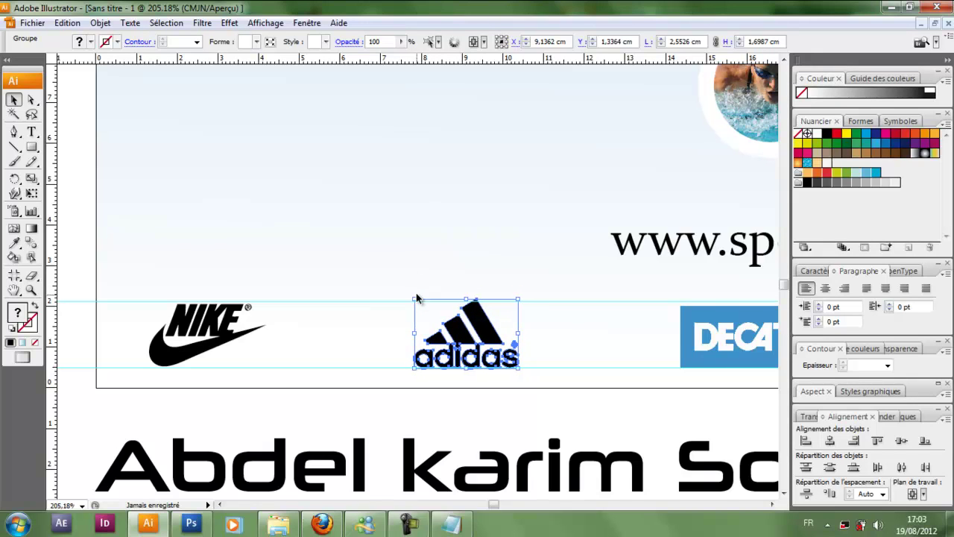
Nudge the Decathlon logo slightly upward so it sits centred between the two guides, and deselect it
scroll(602, 304, right, 5)
scroll(576, 304, left, 3)
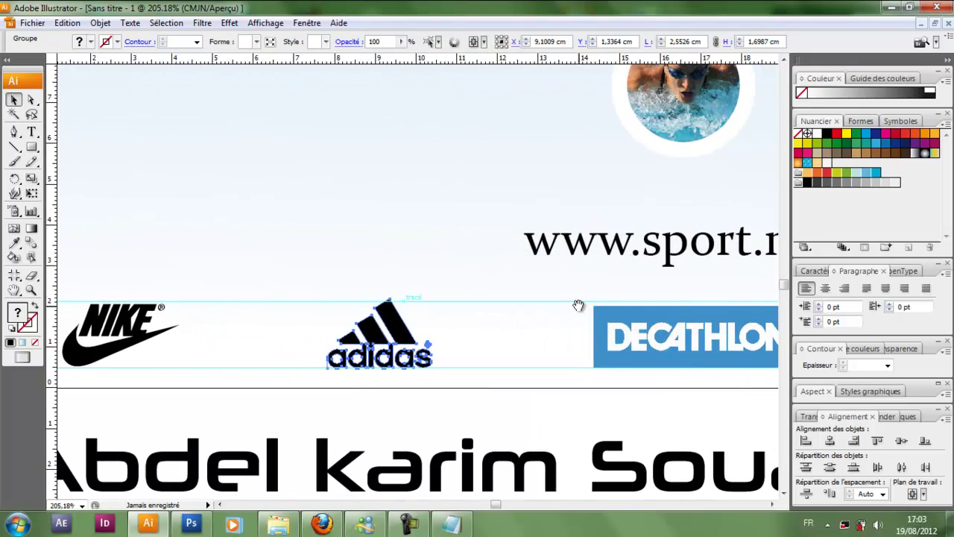
click(607, 325)
mouse_move(593, 306)
mouse_down()
mouse_move(581, 302)
mouse_move(593, 322)
mouse_up()
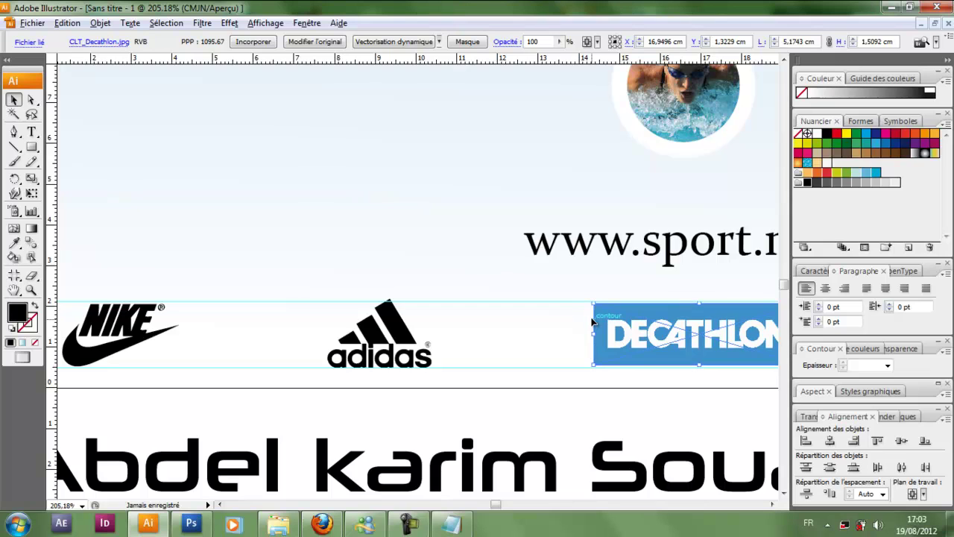
key(ctrl+minus)
key(ctrl+minus)
key(ctrl+minus)
click(648, 253)
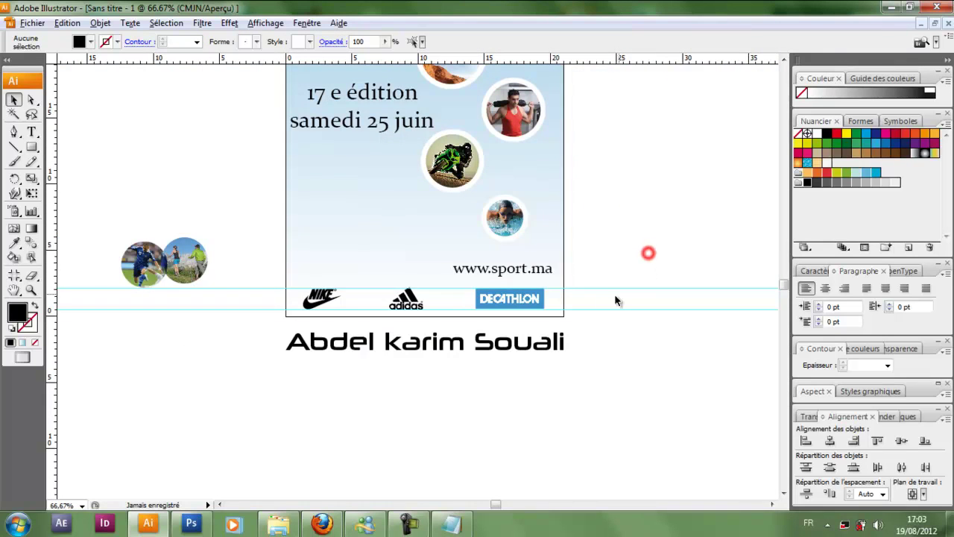
Switch to the sport notes in Notepad and copy the sentence "les inscriptions sont ouvertes sur le site"
drag(520, 184, 506, 305)
drag(456, 168, 459, 225)
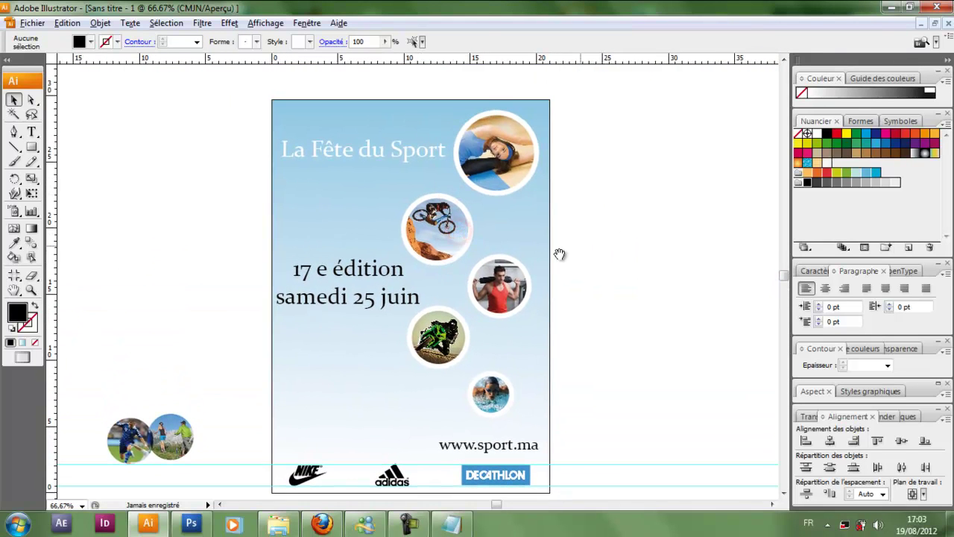
click(452, 523)
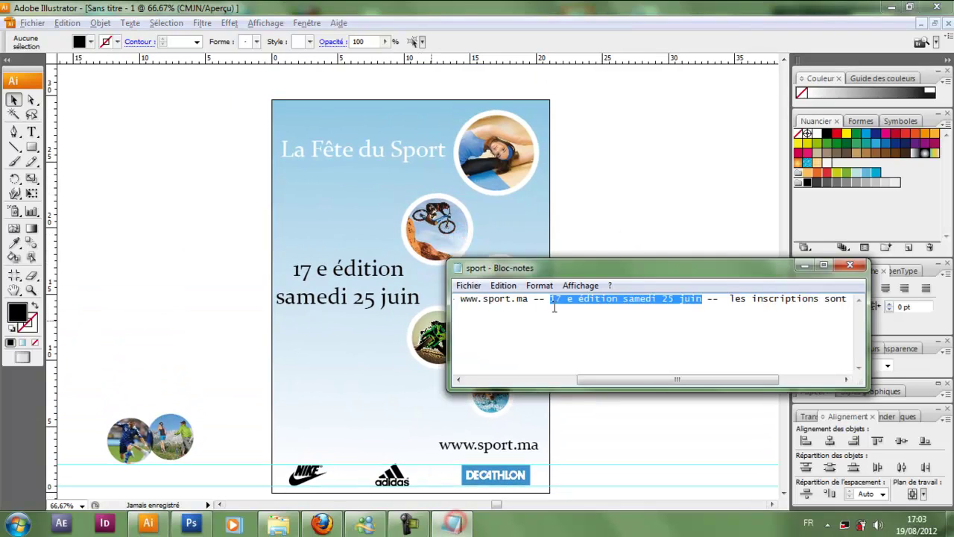
drag(675, 379, 736, 379)
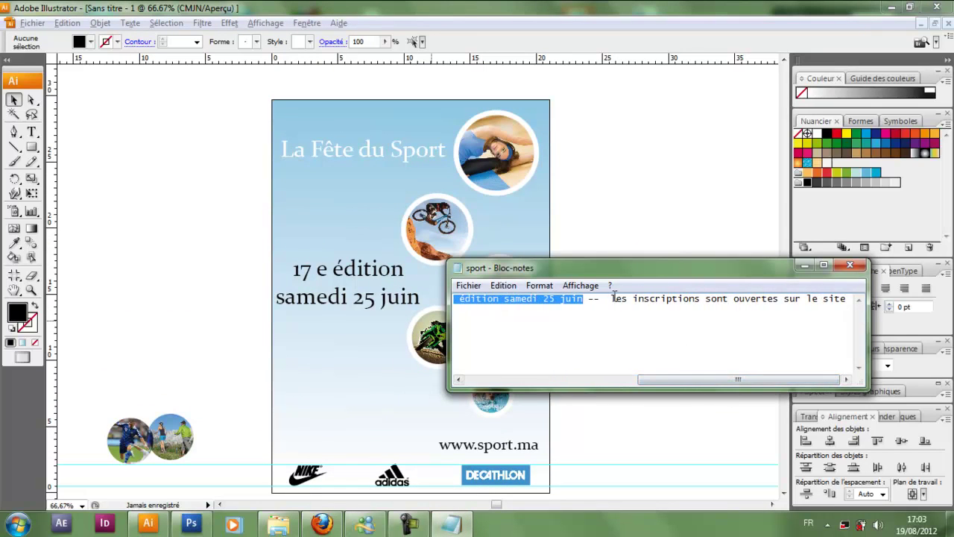
drag(610, 299, 823, 303)
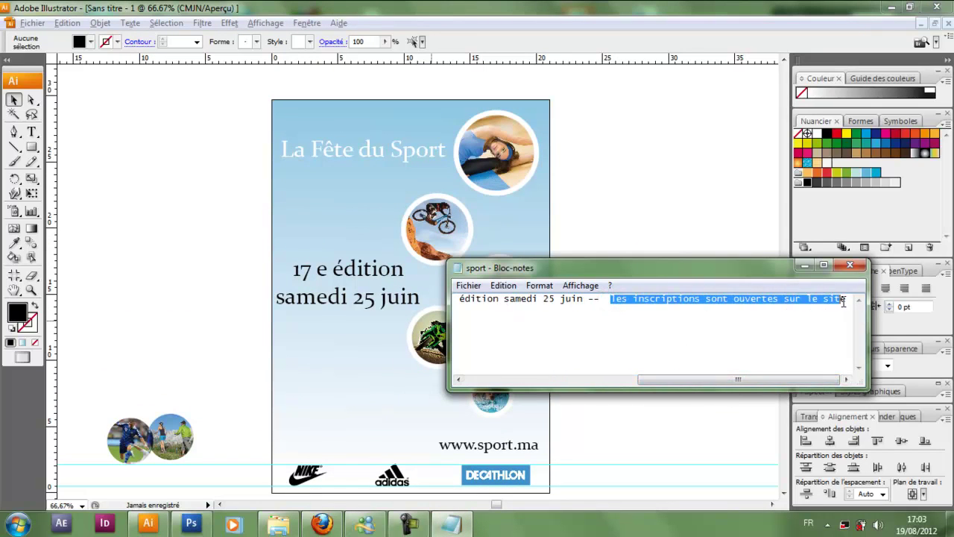
click(804, 265)
Add the copied sentence "les inscriptions sont ouvertes sur le site" as a new text line above the poster
click(32, 132)
scroll(89, 223, up, 2)
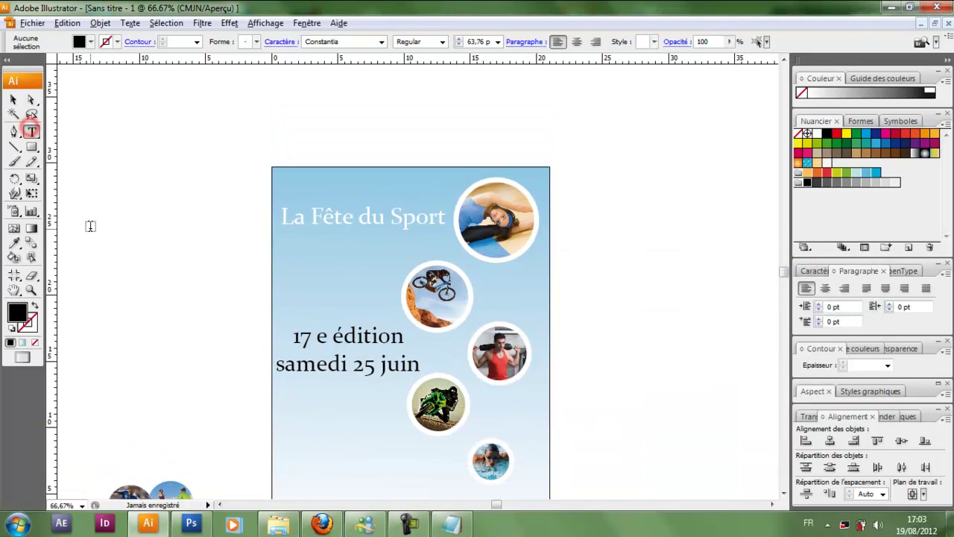
click(253, 100)
text(les inscriptions sont ouvertes sur le site)
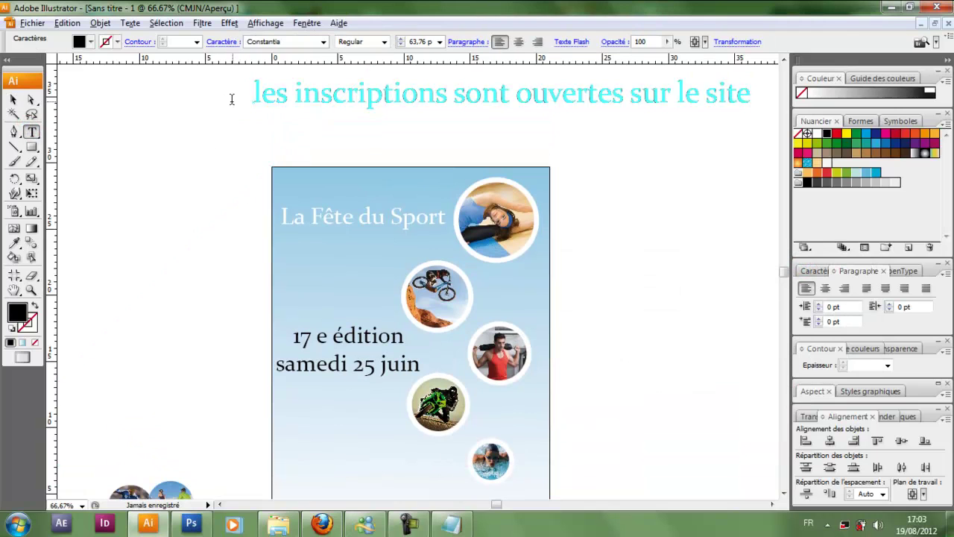
key(Escape)
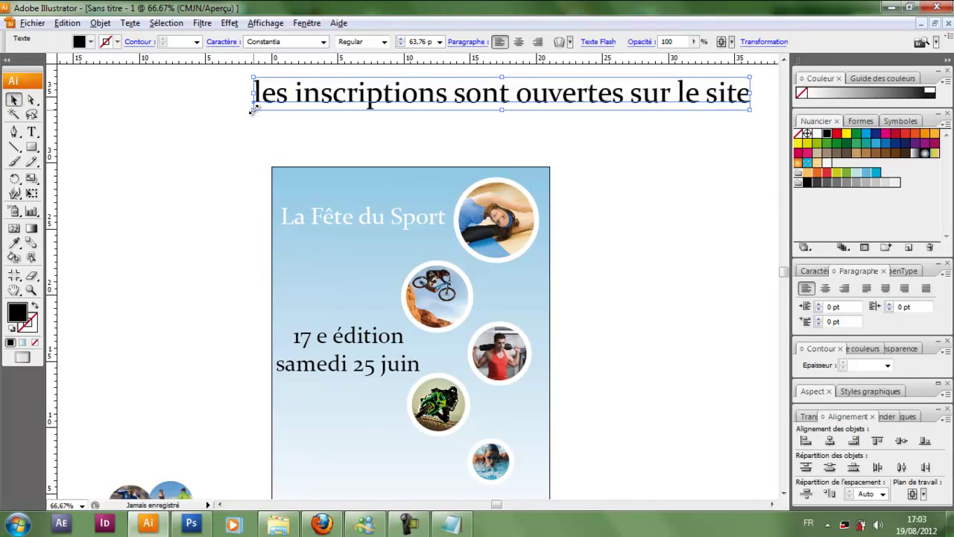
Scale the registration sentence down to about 25 pt in the blank area above the poster
drag(253, 111, 363, 89)
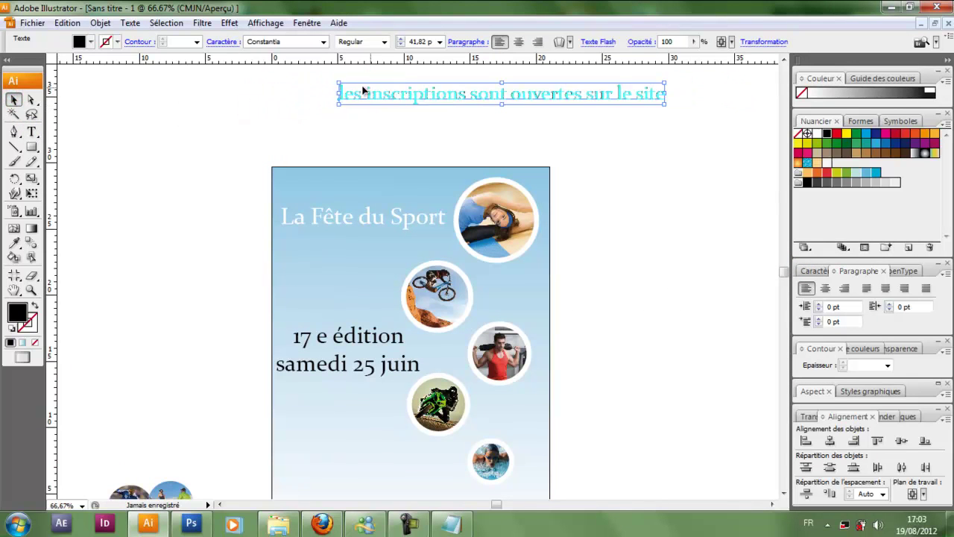
drag(430, 95, 248, 136)
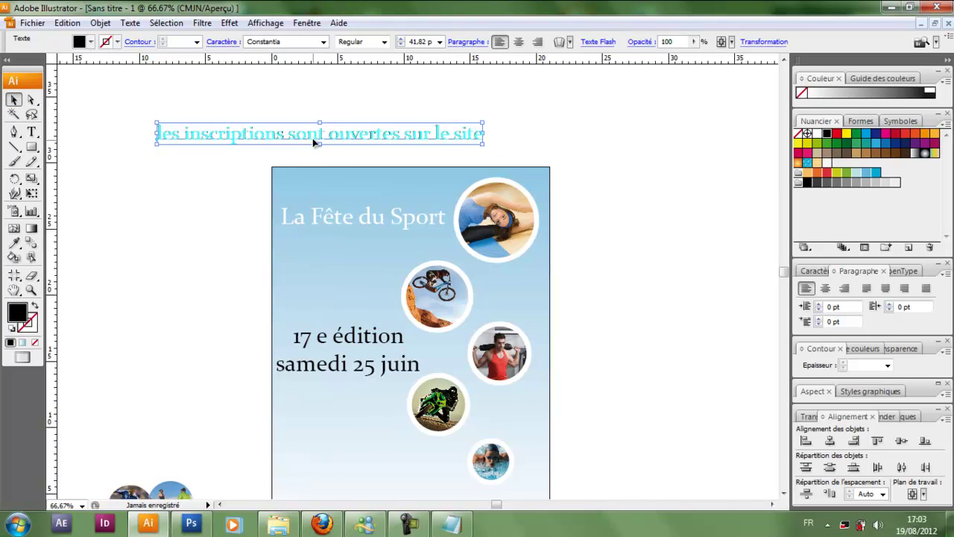
drag(311, 138, 302, 112)
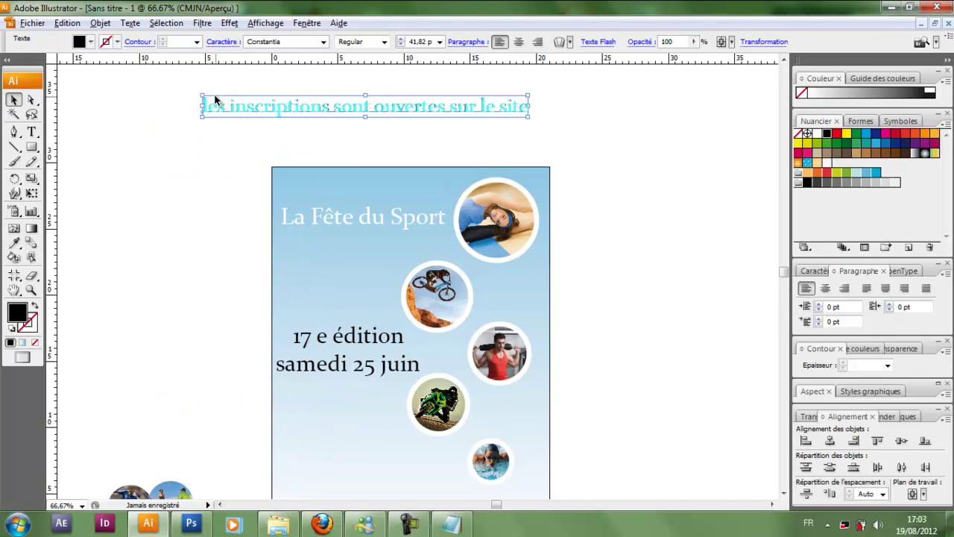
drag(202, 98, 266, 101)
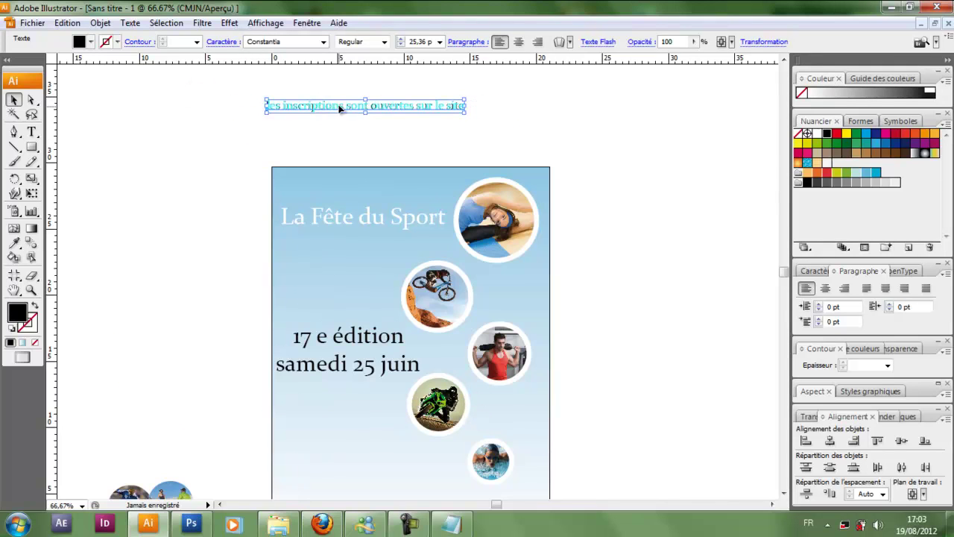
Move the registration sentence onto the poster, just above the web address and below the swimmer photo
drag(339, 109, 357, 458)
scroll(358, 458, down, 3)
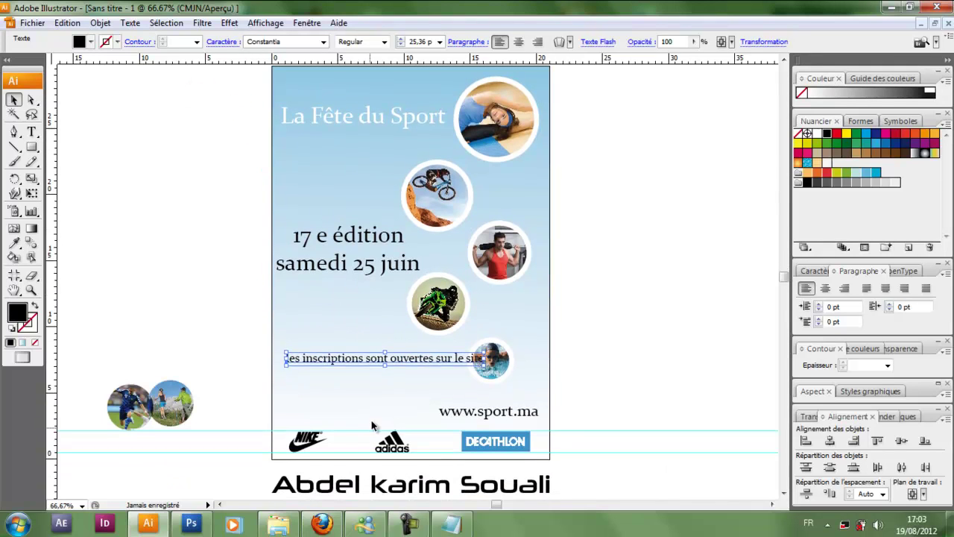
double_click(436, 357)
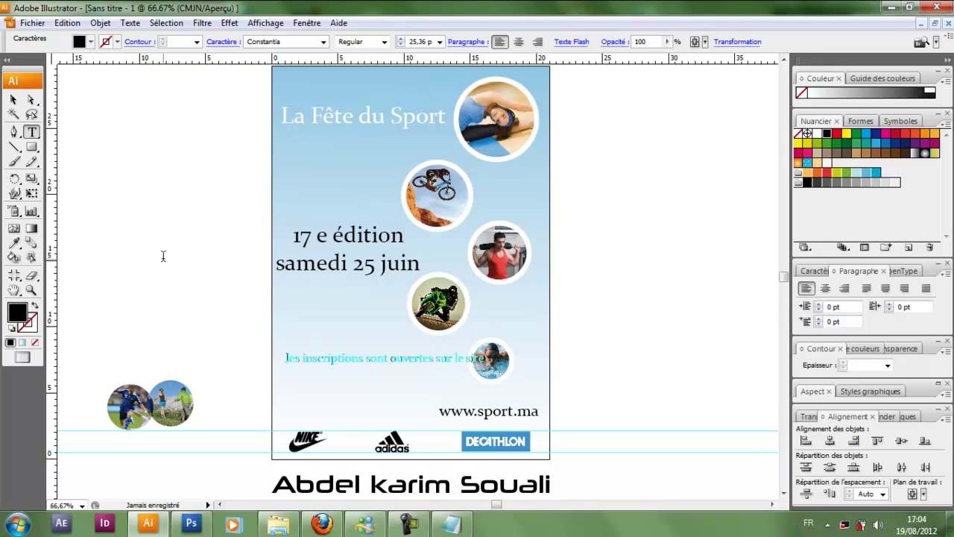
click(13, 99)
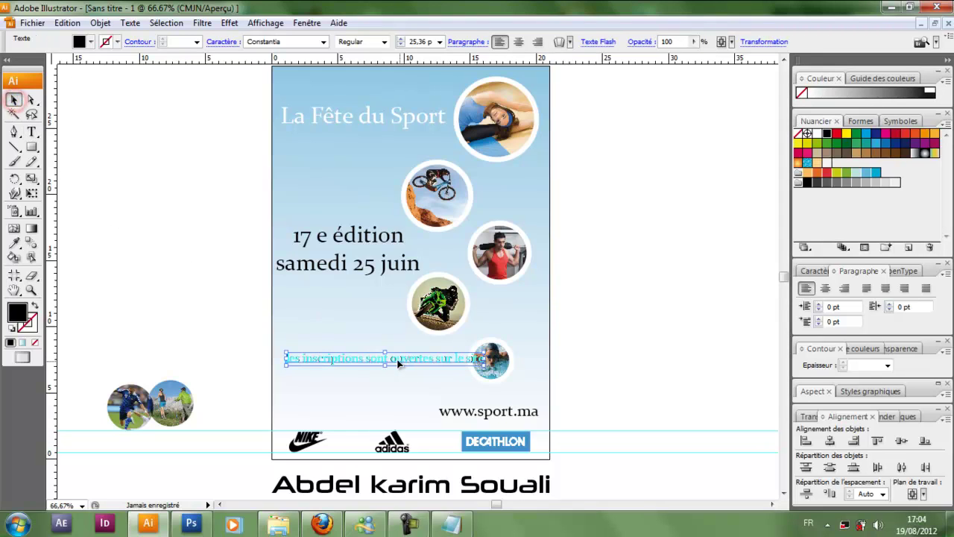
drag(396, 362, 389, 392)
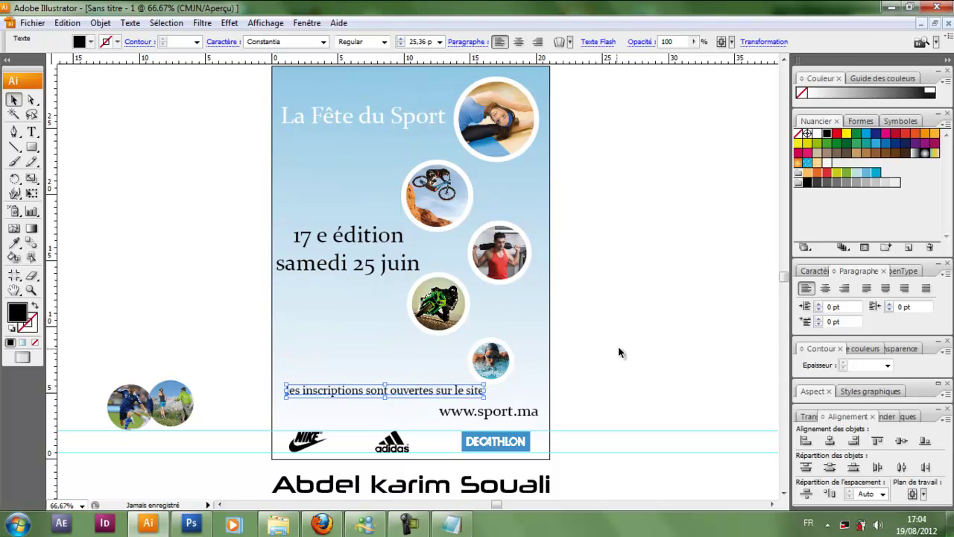
click(645, 350)
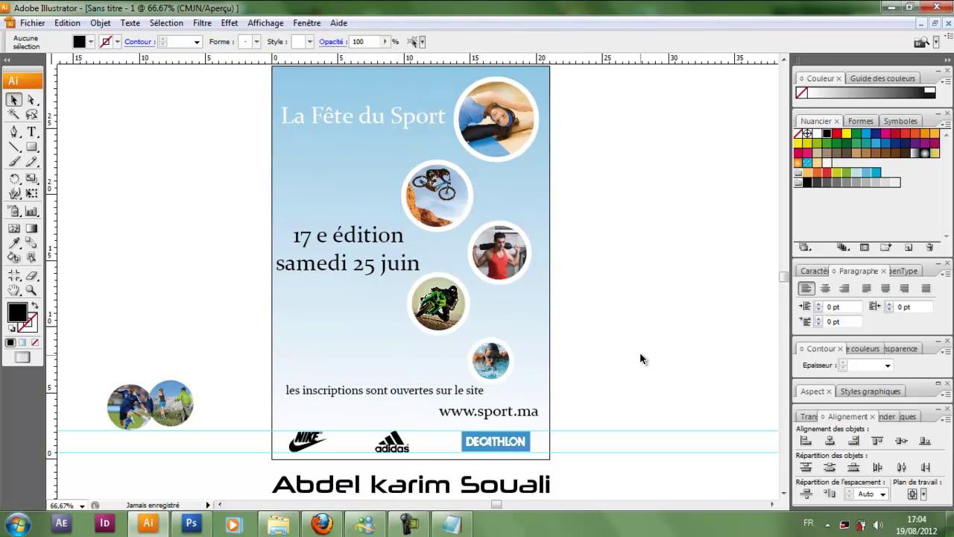
scroll(640, 355, up, 2)
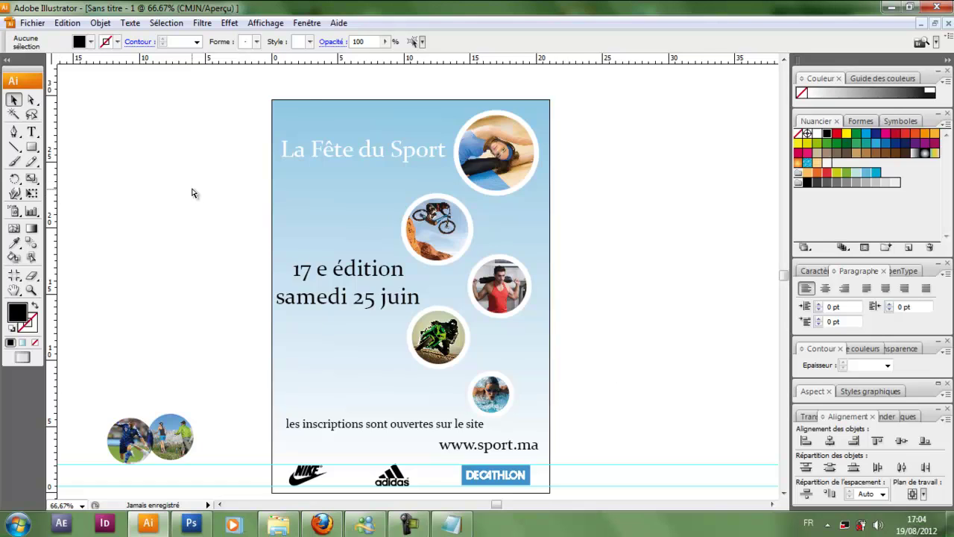
Delete the two horizontal guides and the two spare circular photos lying beside the poster
key(ctrl+minus)
key(ctrl+minus)
key(ctrl+minus)
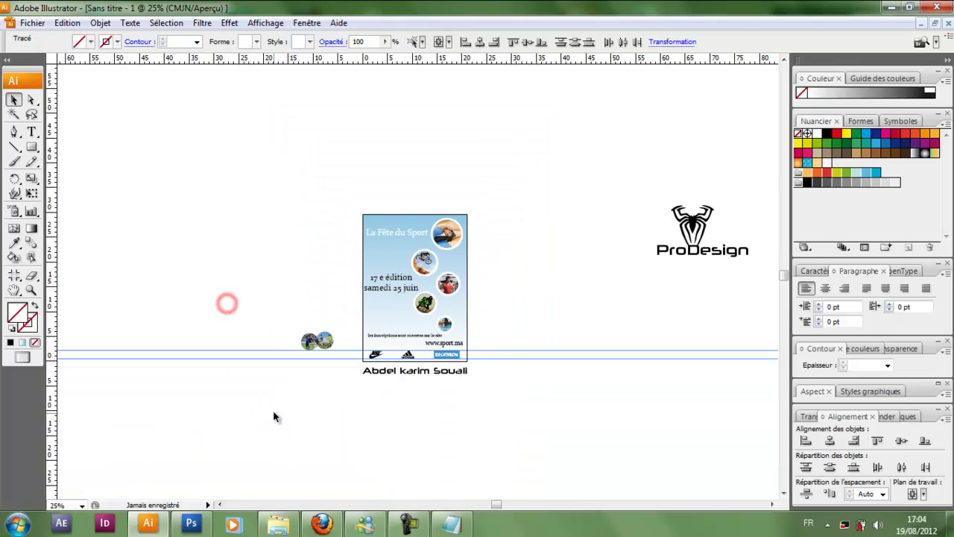
drag(295, 318, 329, 362)
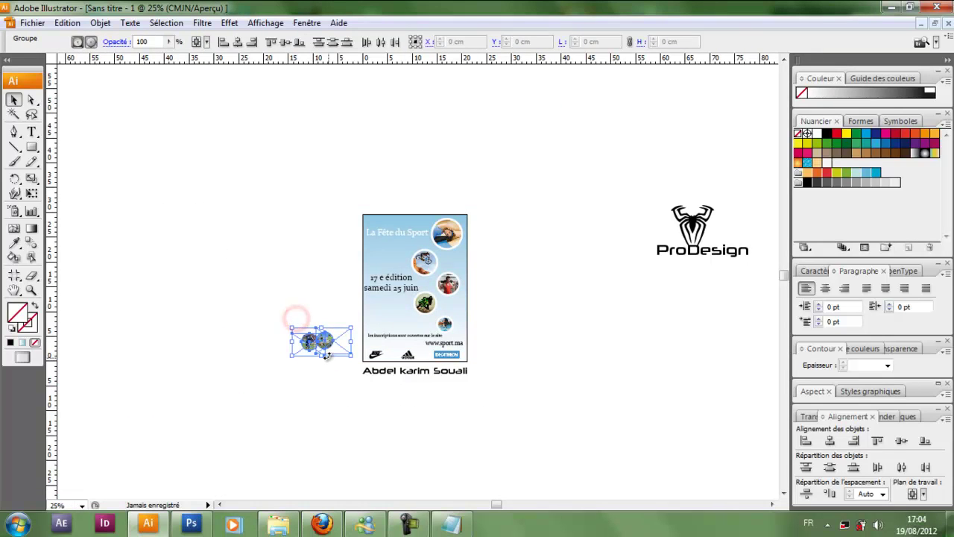
key(Delete)
Bring the ProDesign logo beside the poster's lower-left corner and shrink it to about 4.7 cm wide
drag(697, 231, 298, 287)
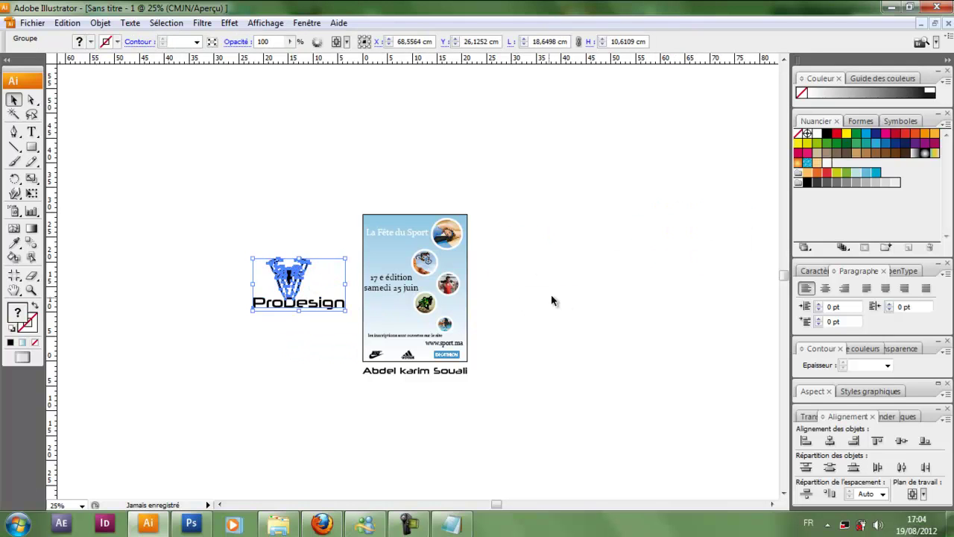
click(549, 298)
click(276, 260)
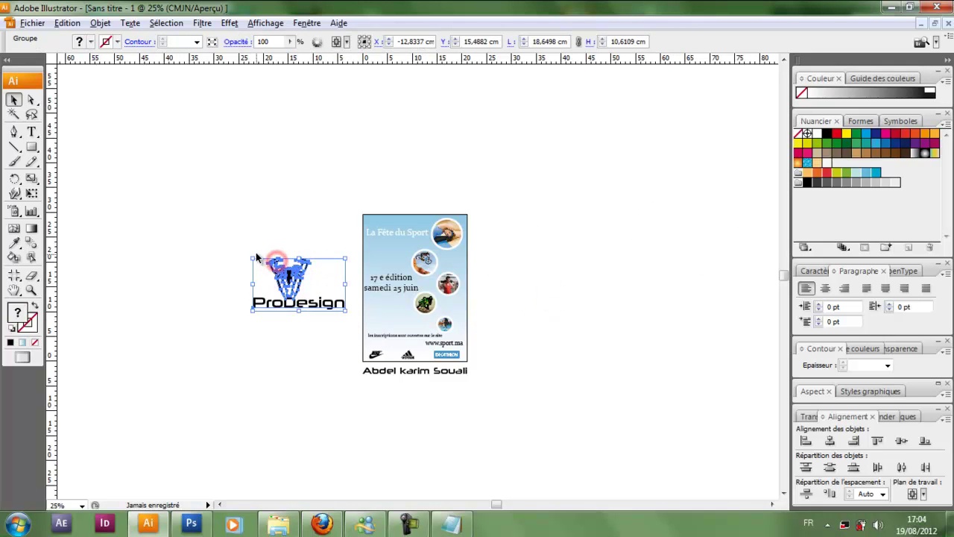
drag(251, 257, 539, 416)
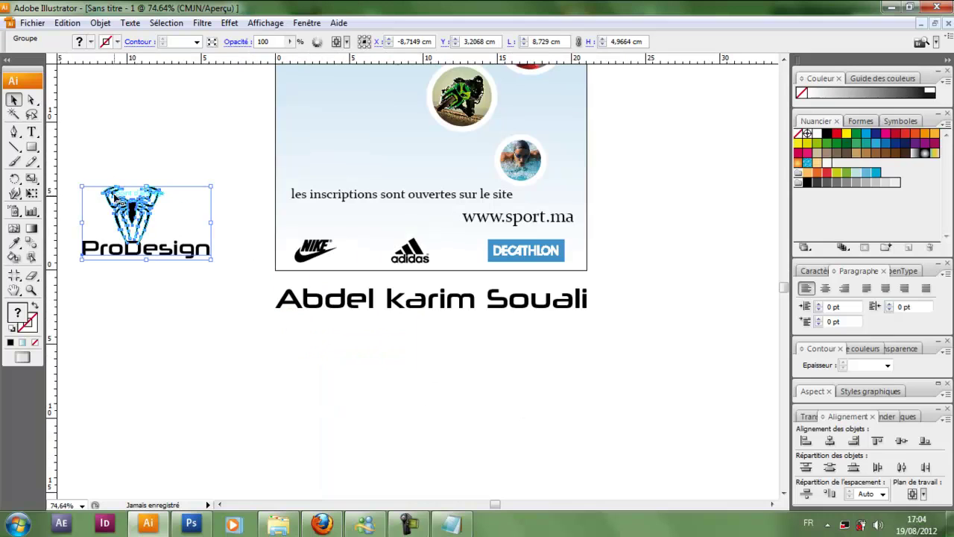
mouse_move(80, 188)
mouse_down()
mouse_move(211, 256)
mouse_move(191, 228)
mouse_move(277, 261)
mouse_up()
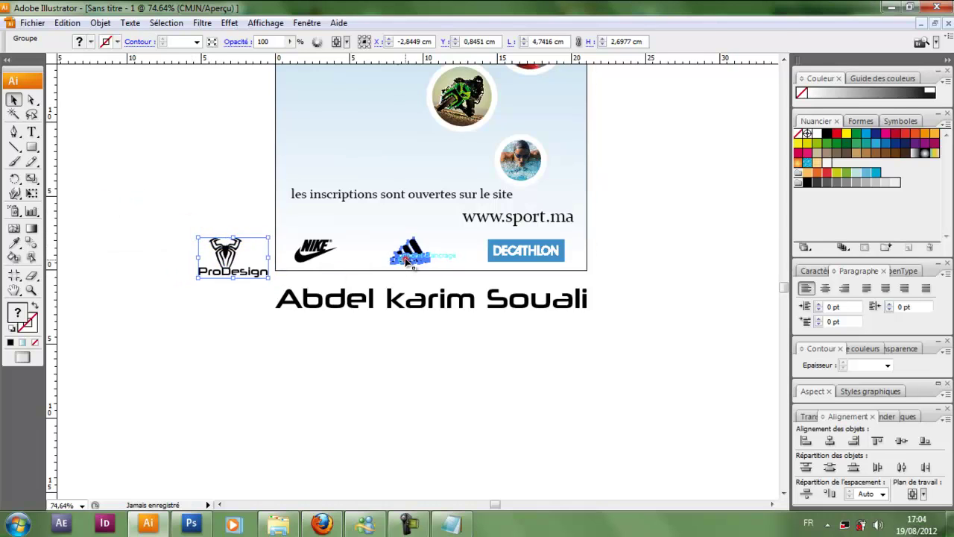
Place a copy of the Adidas logo nearer Nike and a smaller ProDesign copy beside Decathlon, and delete both originals
drag(412, 253, 379, 254)
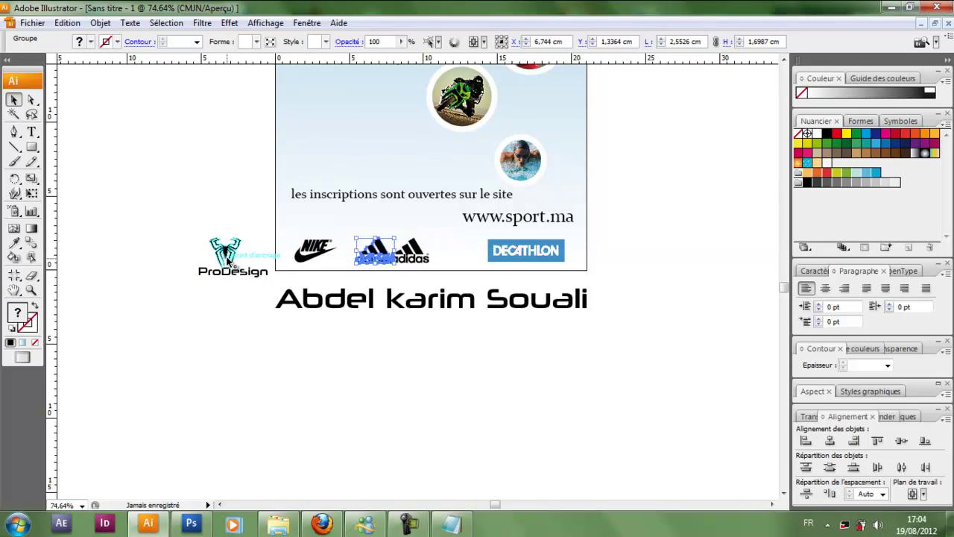
click(223, 254)
drag(197, 236, 455, 251)
click(408, 261)
key(Delete)
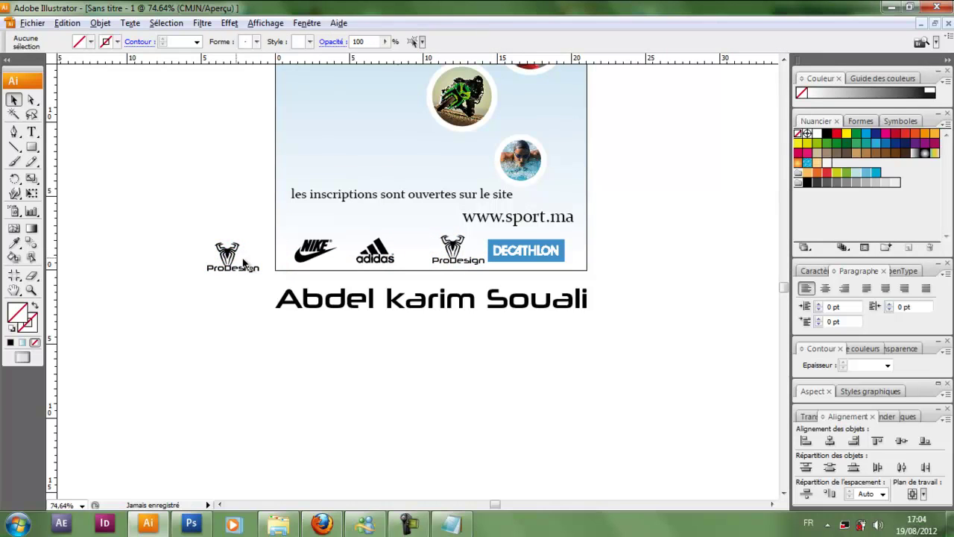
click(224, 257)
key(Delete)
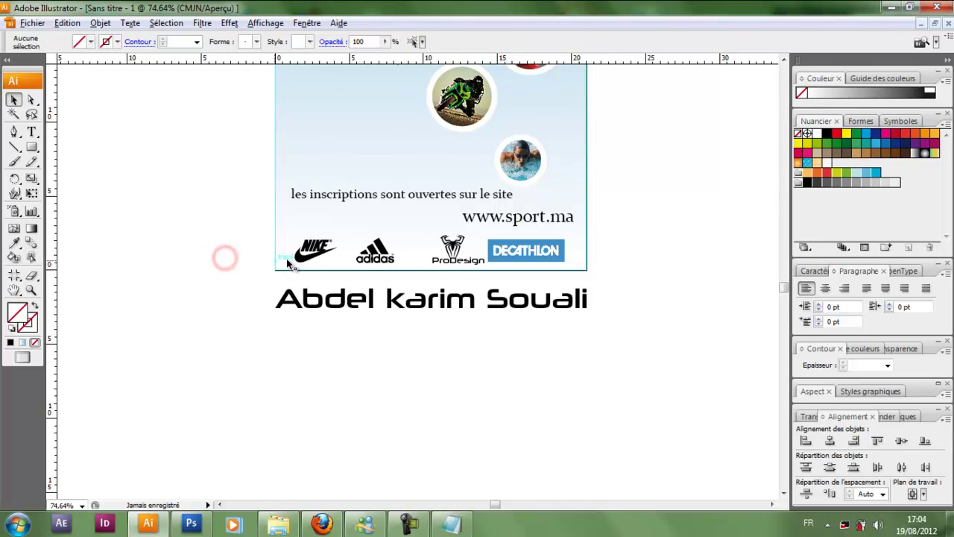
Shift the ProDesign logo slightly toward the Adidas logo in the sponsor row
click(454, 252)
drag(457, 256, 450, 256)
click(670, 261)
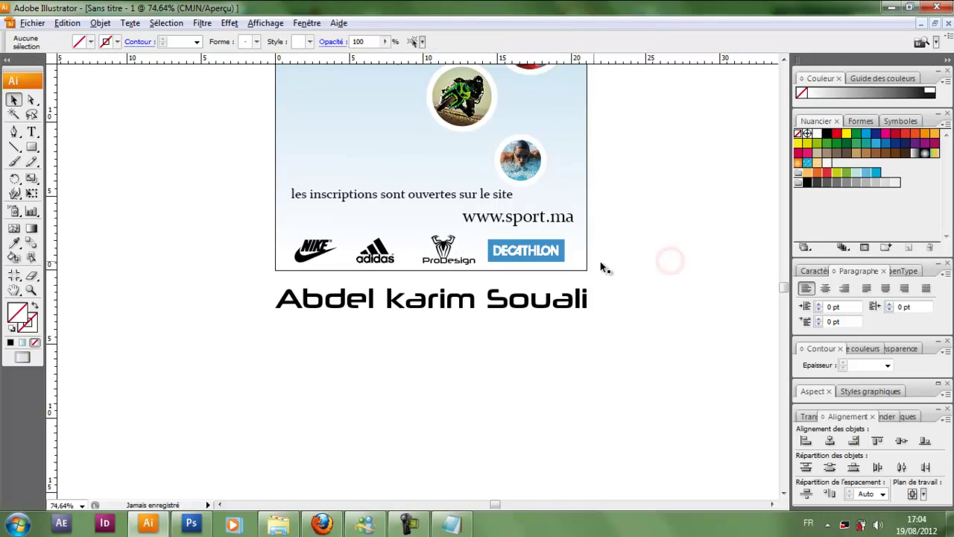
Nudge the Decathlon logo nine increments right and one down, closer to the poster's edge
click(547, 250)
key(Right)
key(Right)
key(Right)
key(Right)
key(Right)
key(Right)
key(Right)
key(Right)
key(Right)
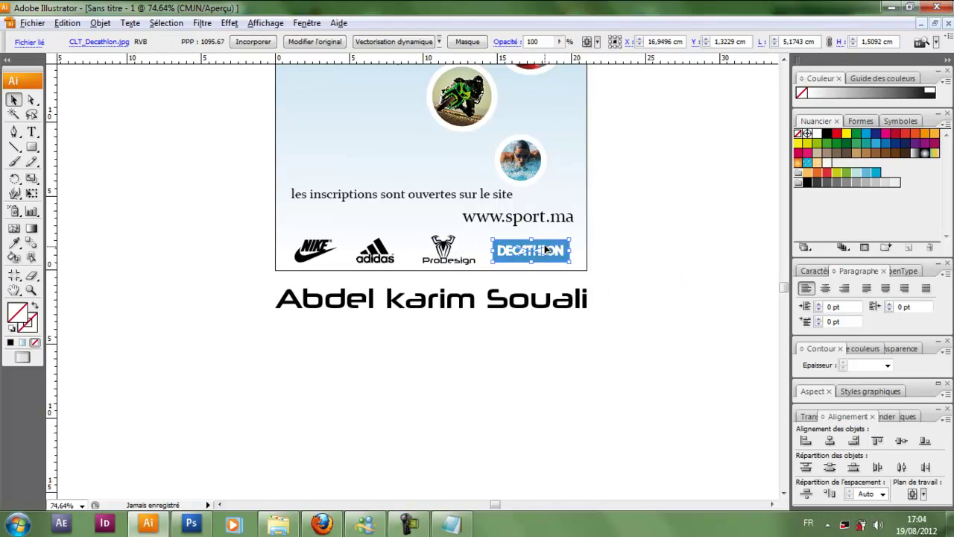
key(Down)
click(702, 221)
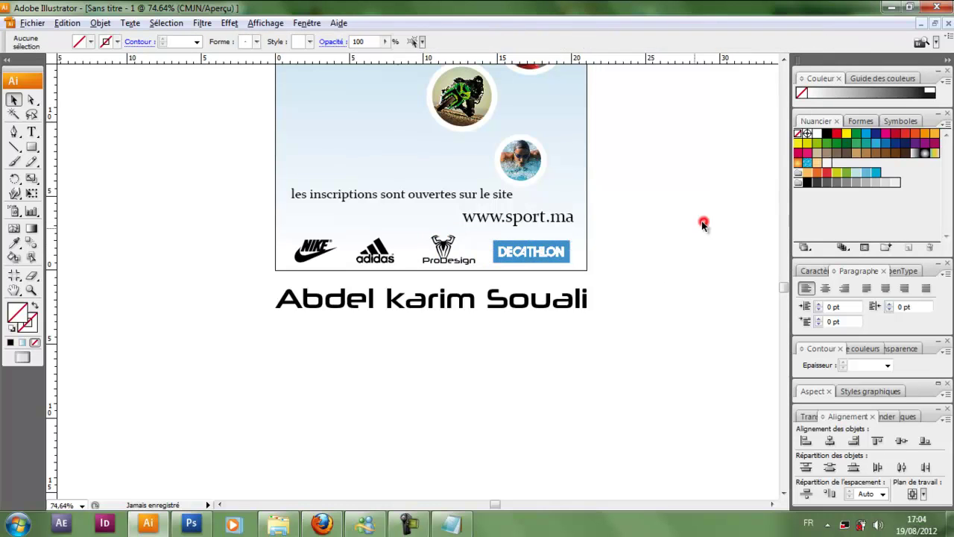
Draw a circle about 4 cm wide in the empty area left of the poster and fill it black
scroll(634, 276, up, 2)
key(ctrl+minus)
key(ctrl+minus)
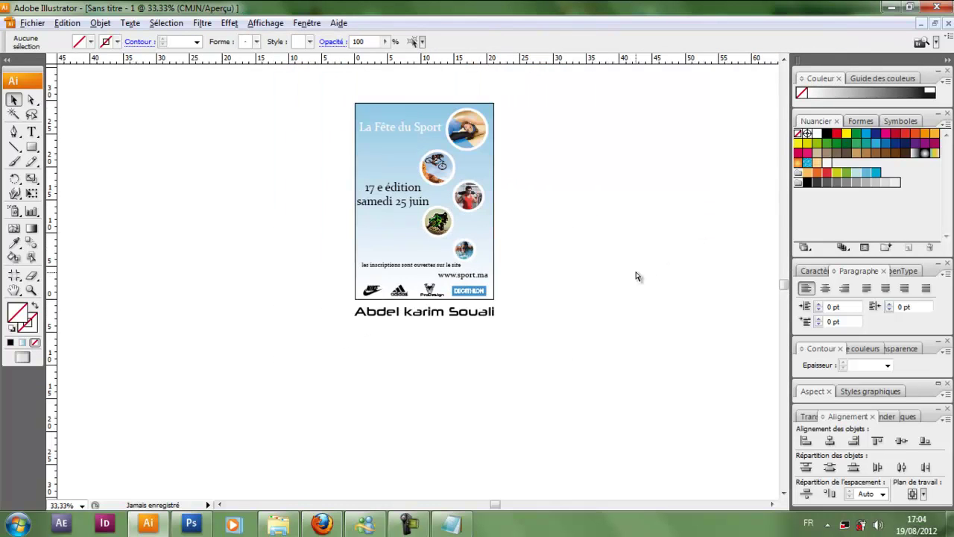
drag(475, 221, 358, 295)
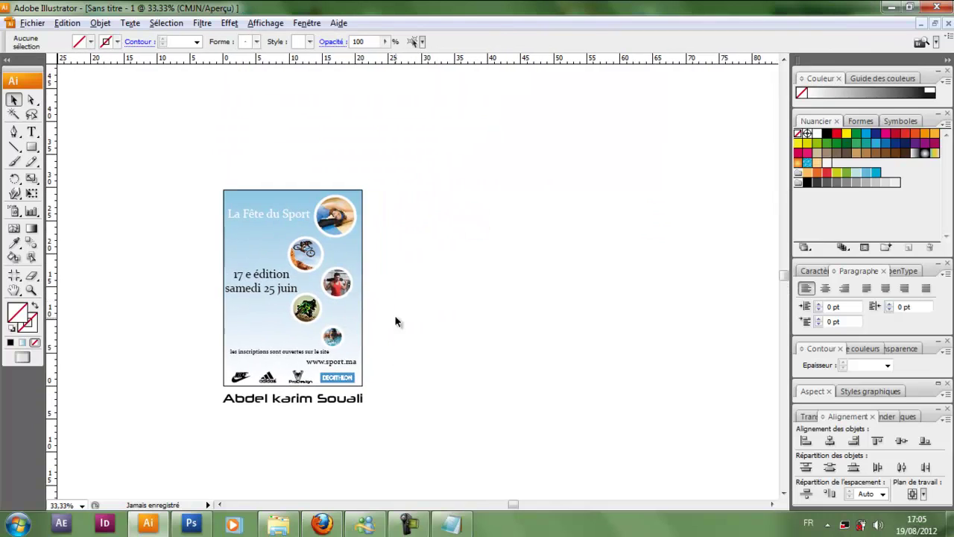
drag(275, 268, 340, 237)
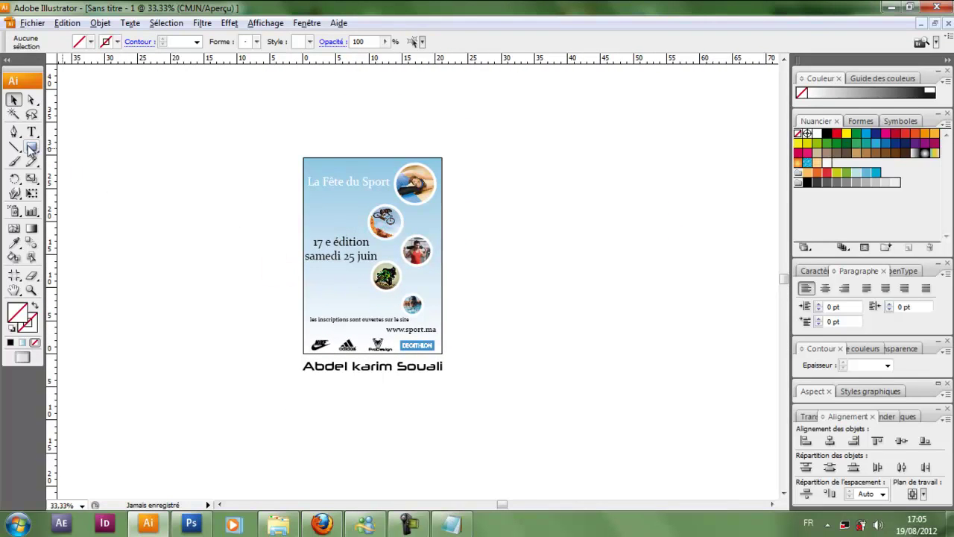
drag(29, 149, 107, 179)
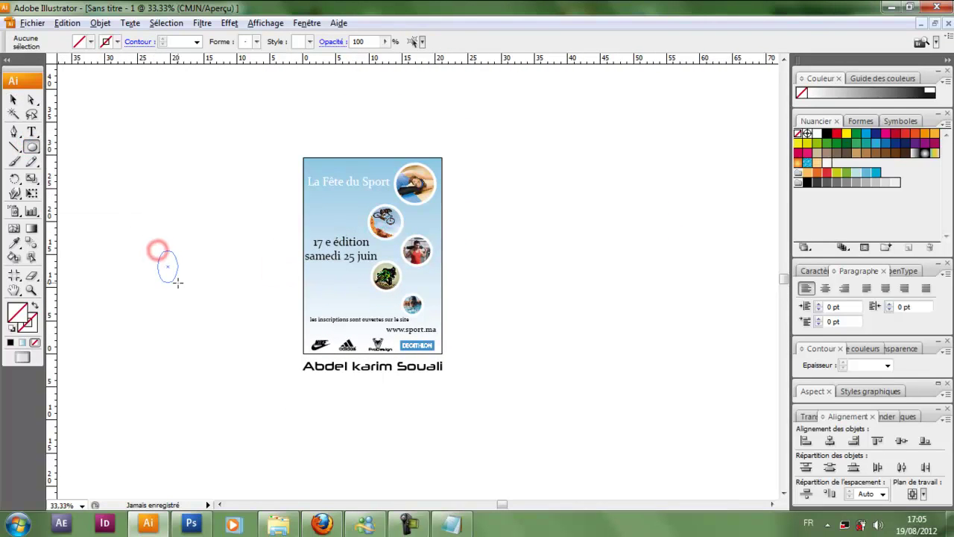
drag(177, 282, 167, 261)
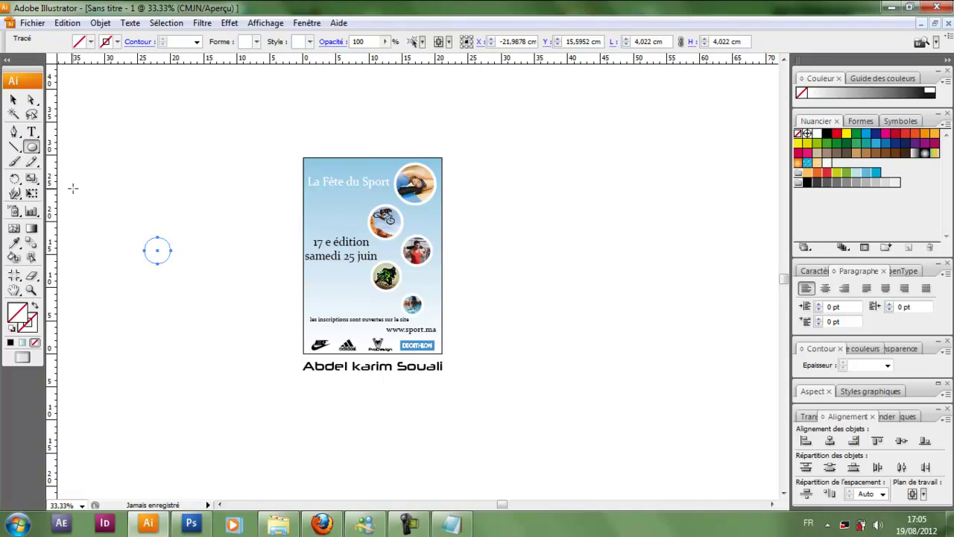
click(828, 135)
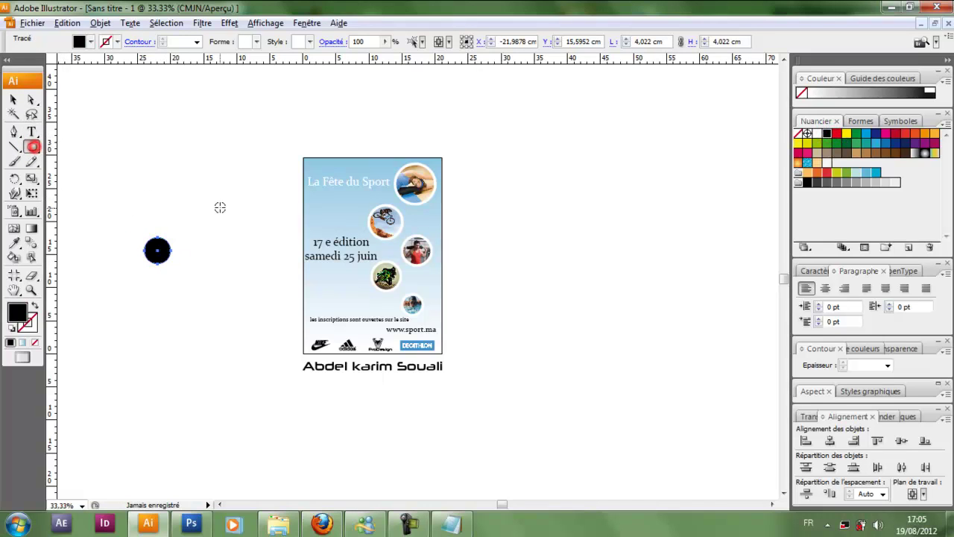
Draw three larger black circles above the first one, the smallest about 6.8 cm and the topmost about 14.8 cm wide
drag(153, 216, 130, 187)
key(ctrl+z)
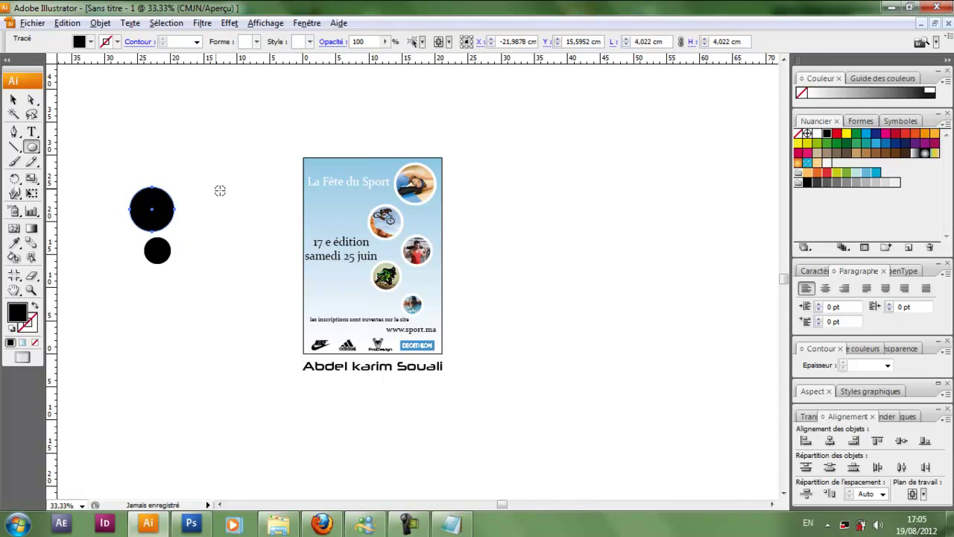
drag(254, 222, 260, 228)
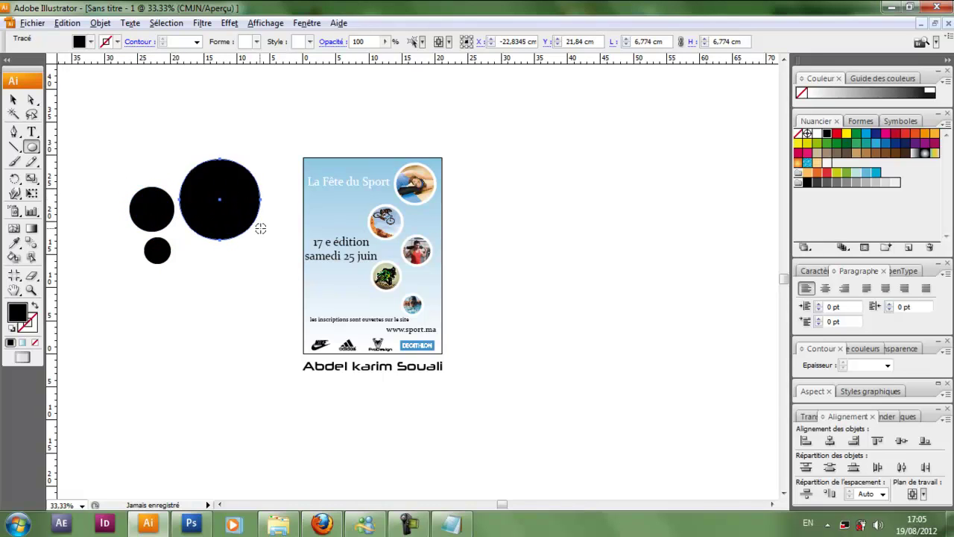
drag(120, 101, 169, 149)
click(12, 99)
drag(121, 111, 143, 132)
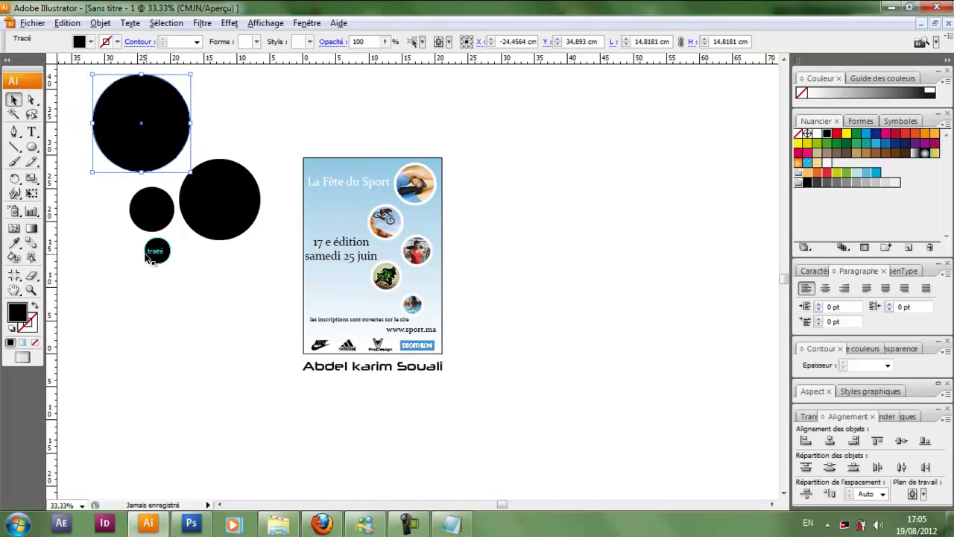
Add three small black circles around the large ones, ending with one about 2.3 cm wide at the bottom of the cluster
click(31, 146)
drag(208, 131, 222, 141)
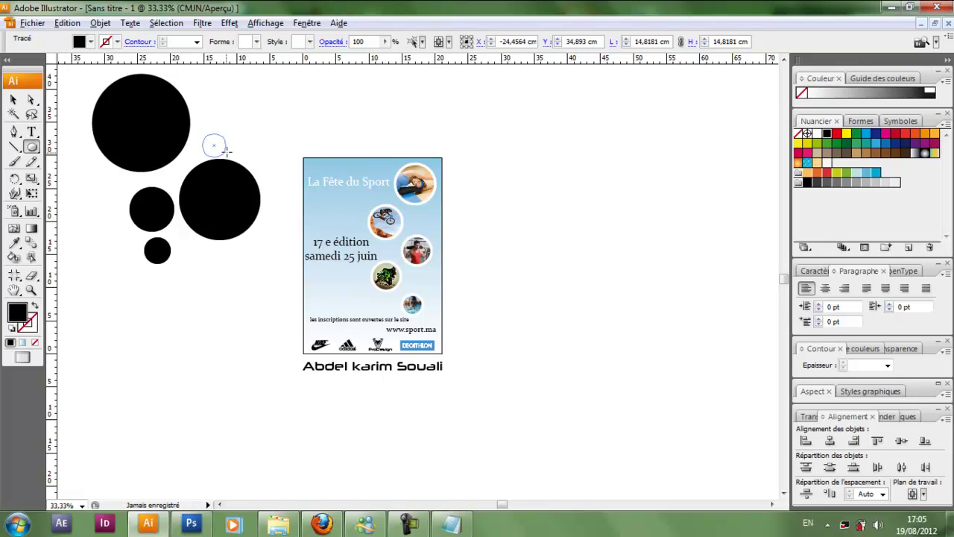
drag(221, 145, 228, 148)
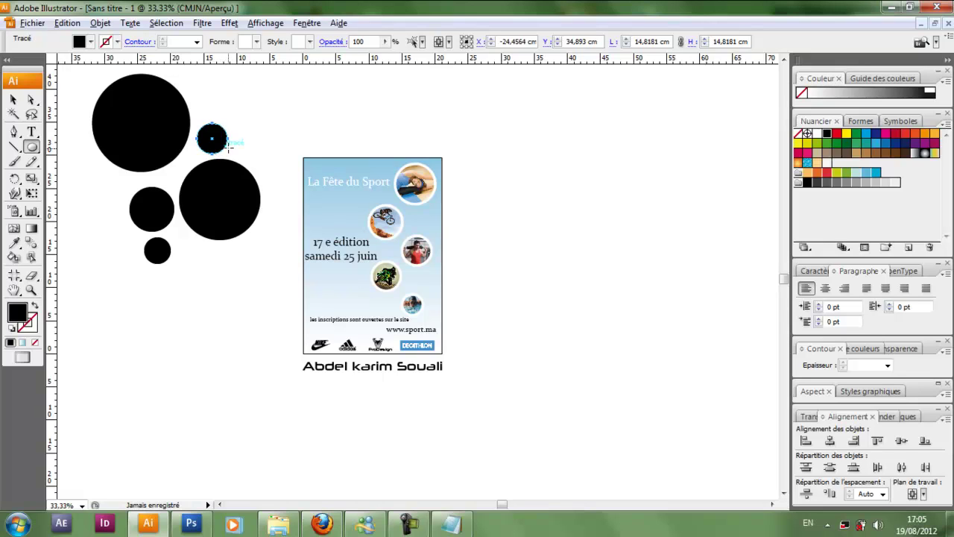
drag(184, 253, 201, 265)
key(v)
click(159, 292)
key(l)
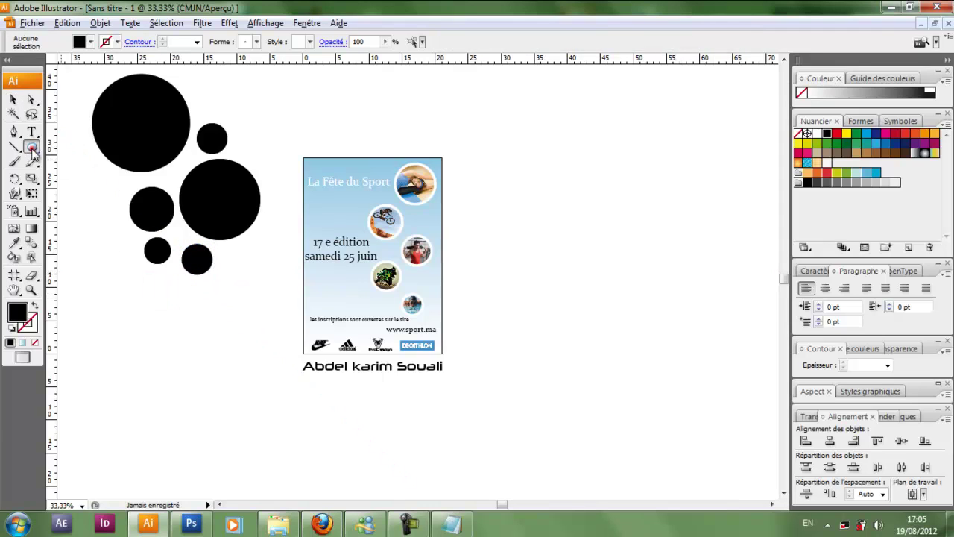
drag(164, 289, 167, 283)
click(17, 100)
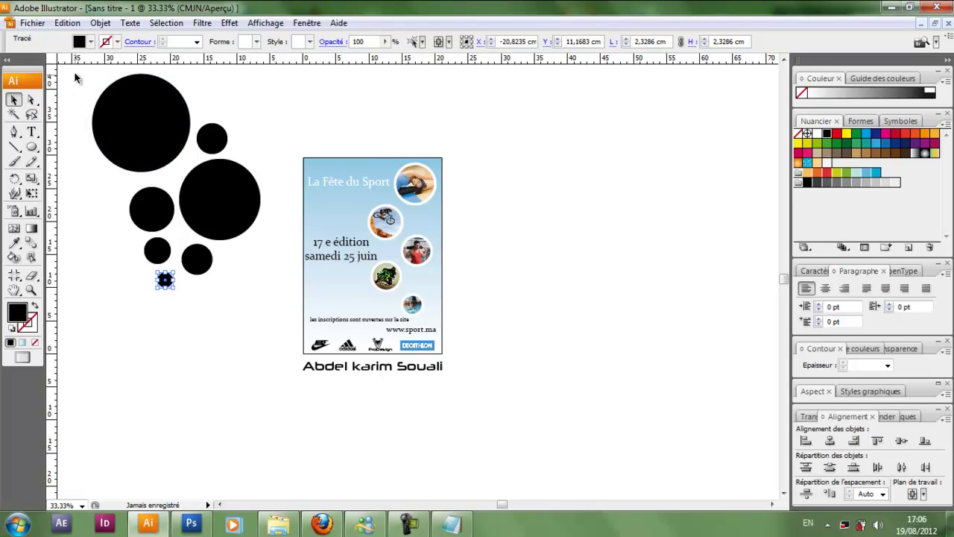
Group all the black circles beside the poster and fill the group white
drag(74, 70, 274, 306)
right_click(211, 212)
click(255, 258)
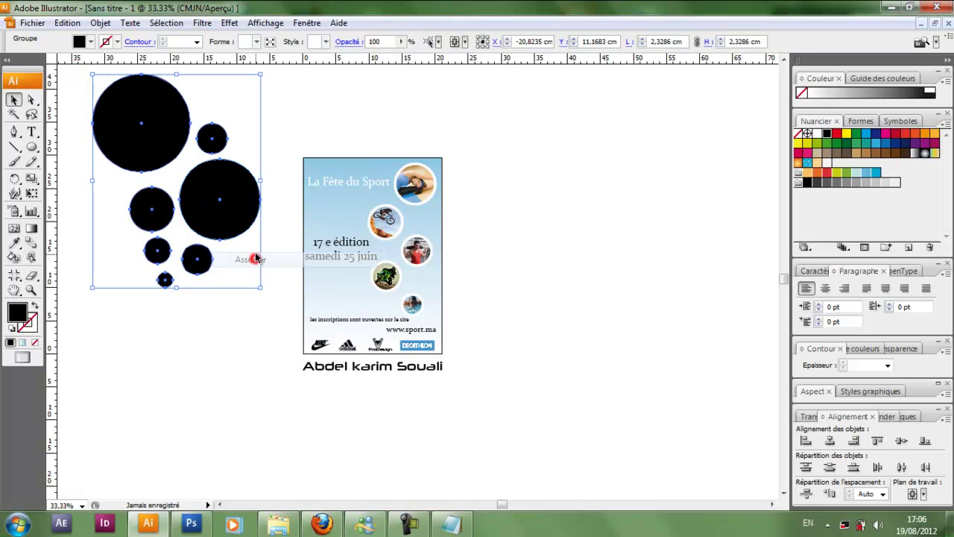
click(817, 134)
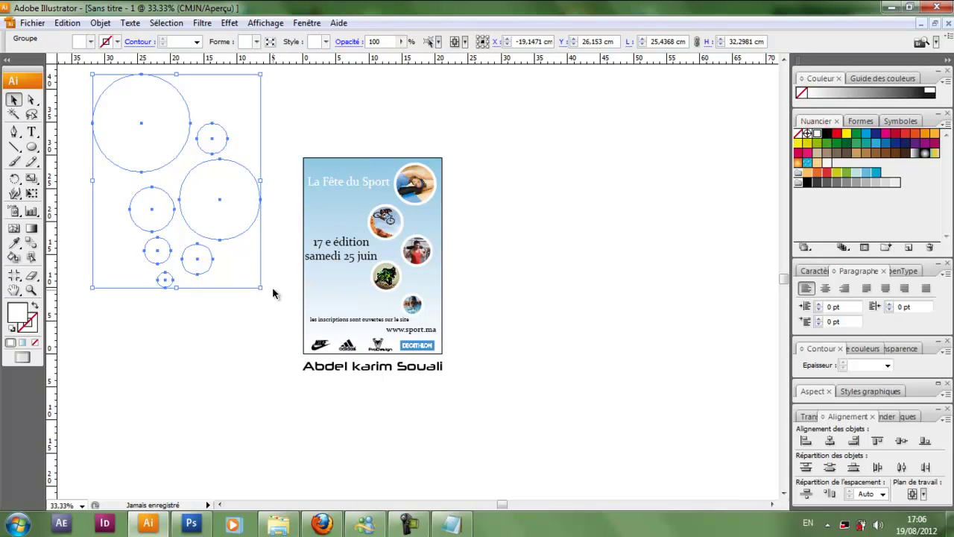
Scale the white circle group to about 13.8 × 17.5 cm, place it over the poster's lower-left area and rotate it slightly
drag(260, 289, 221, 236)
drag(157, 124, 325, 225)
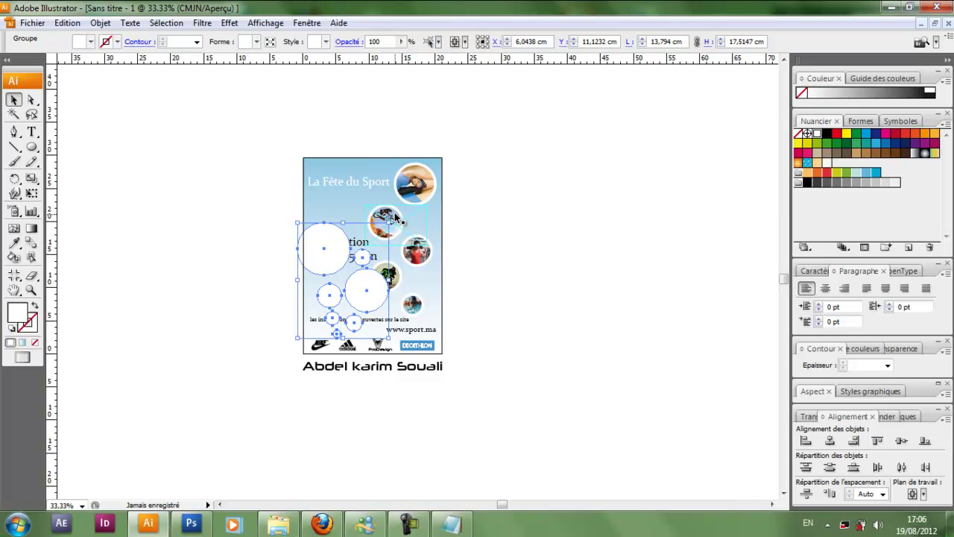
drag(387, 217, 402, 228)
click(345, 257)
drag(356, 260, 348, 252)
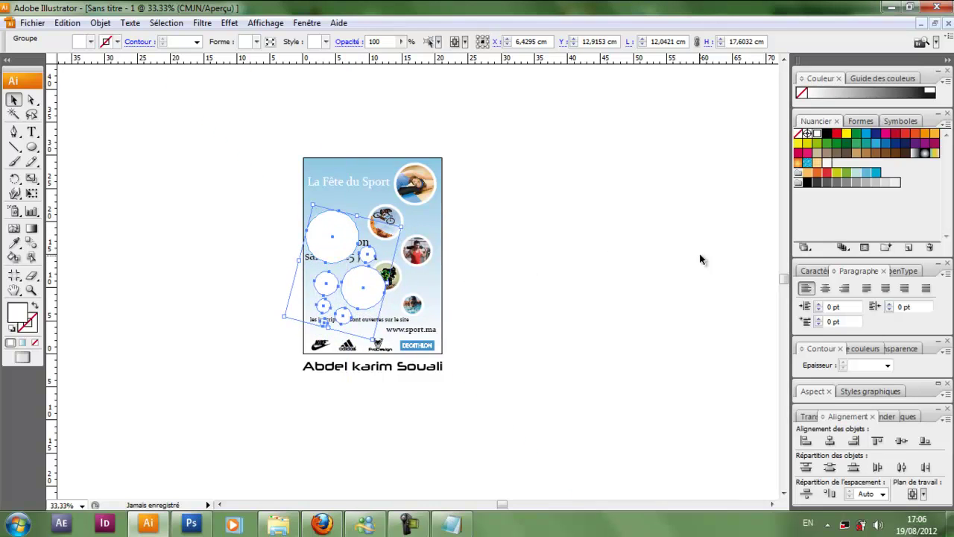
Send the white circle group to the very back of the stacking order and deselect it
right_click(371, 293)
mouse_move(467, 389)
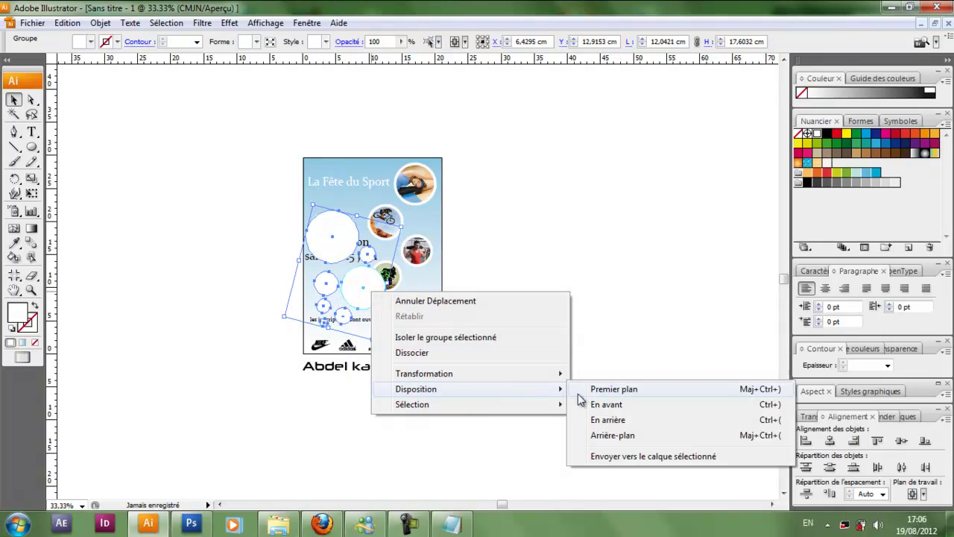
click(600, 433)
click(596, 287)
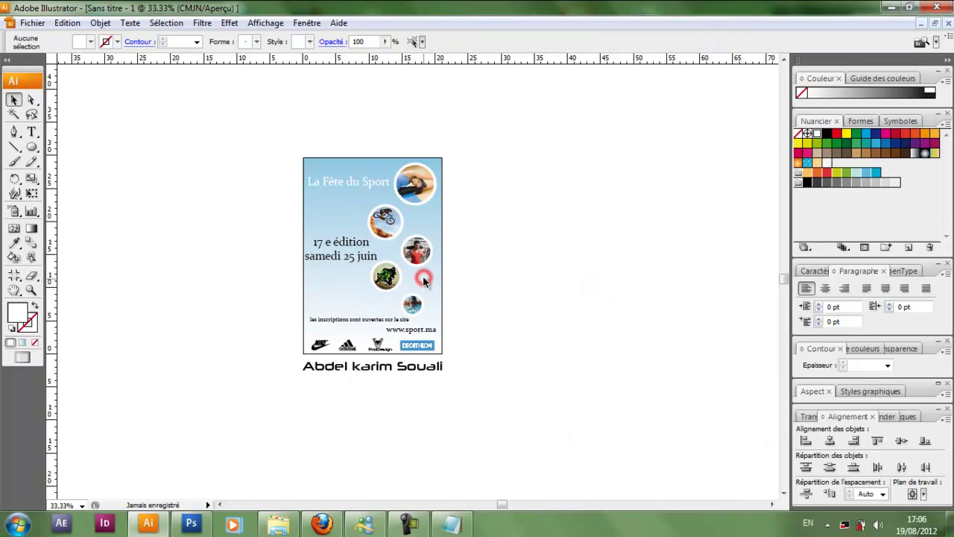
Unlock the locked objects and send the blue gradient background to the back, behind the white circles
click(424, 280)
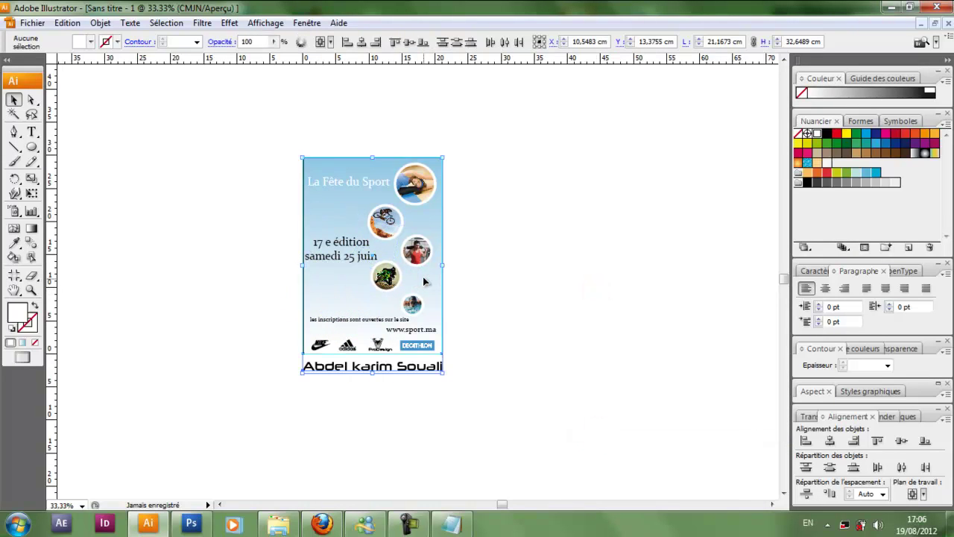
click(348, 414)
click(348, 214)
right_click(338, 216)
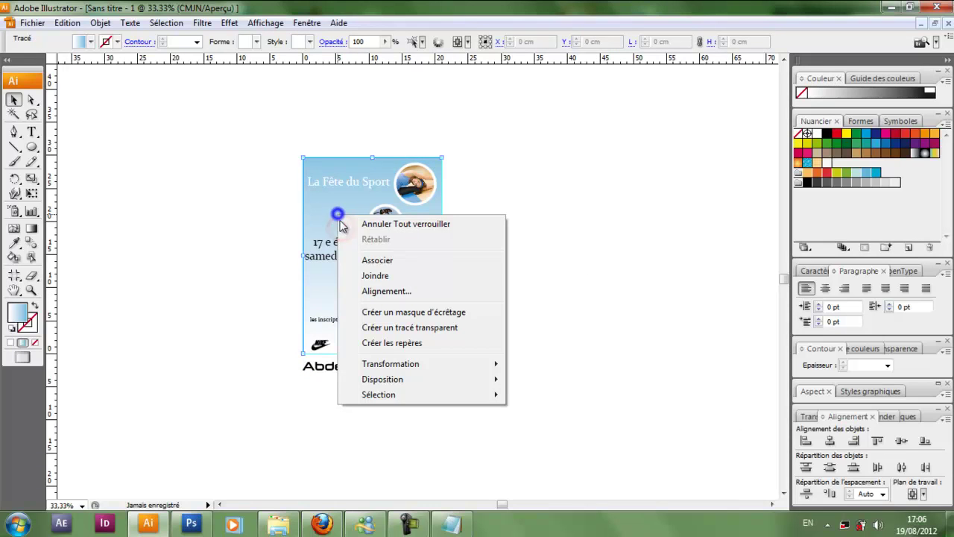
mouse_move(424, 380)
click(536, 425)
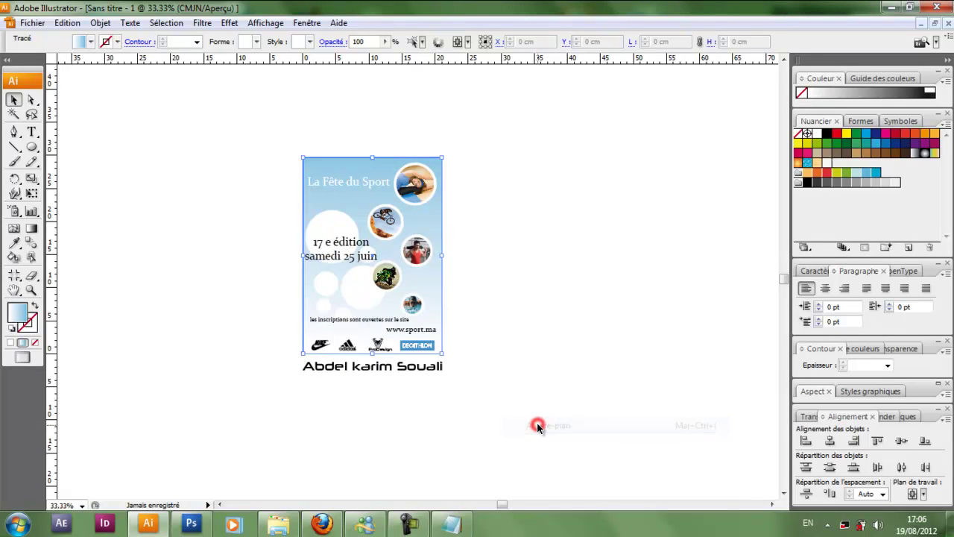
click(537, 286)
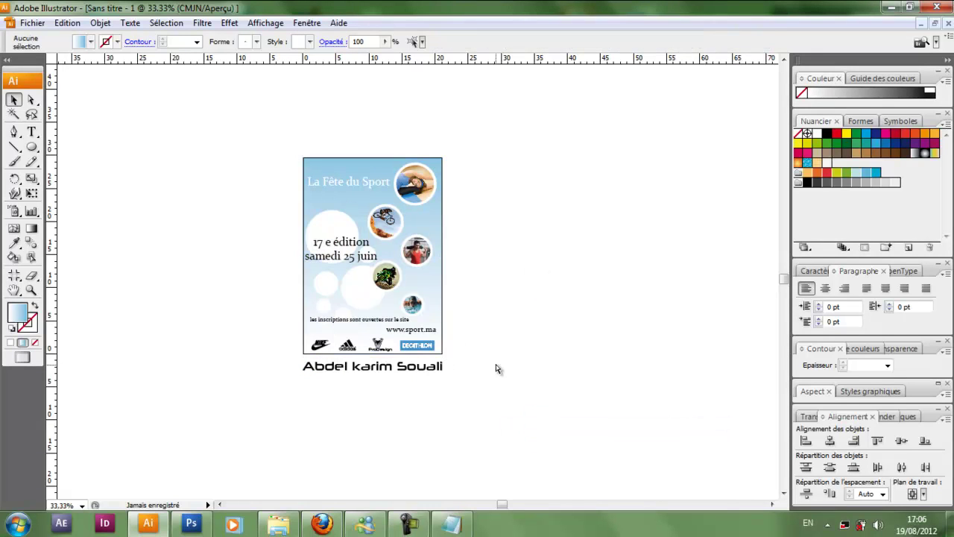
Rotate the designer's name to vertical, shrink it to a small credit and place it along the poster's right edge beside the weightlifter photo
click(380, 369)
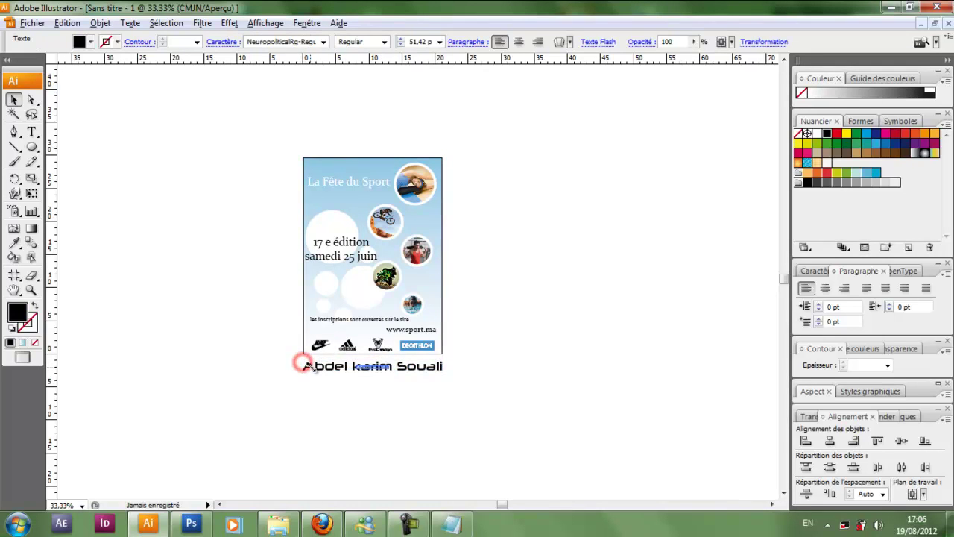
drag(301, 360, 340, 364)
drag(276, 147, 462, 386)
drag(485, 455, 542, 314)
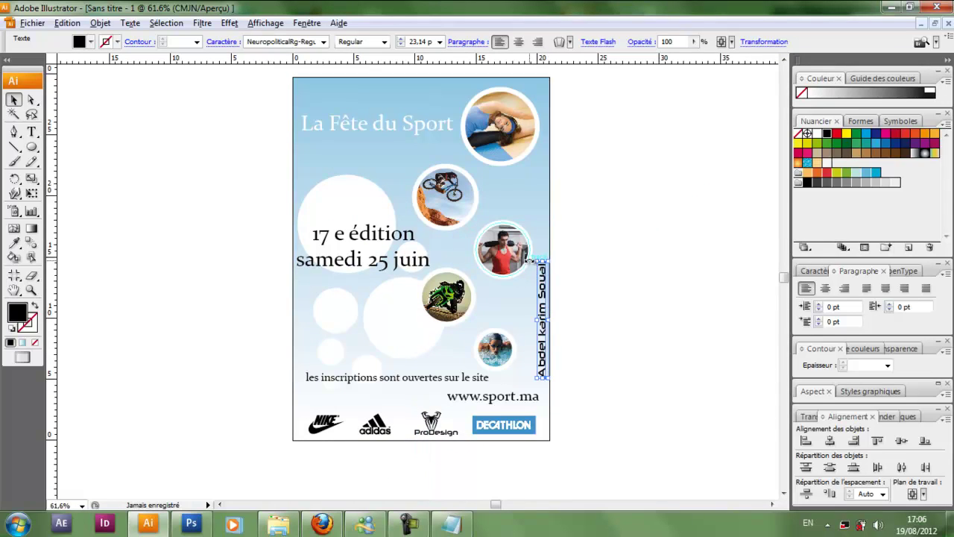
mouse_move(539, 261)
mouse_down()
mouse_move(545, 319)
mouse_move(548, 277)
mouse_up()
click(587, 268)
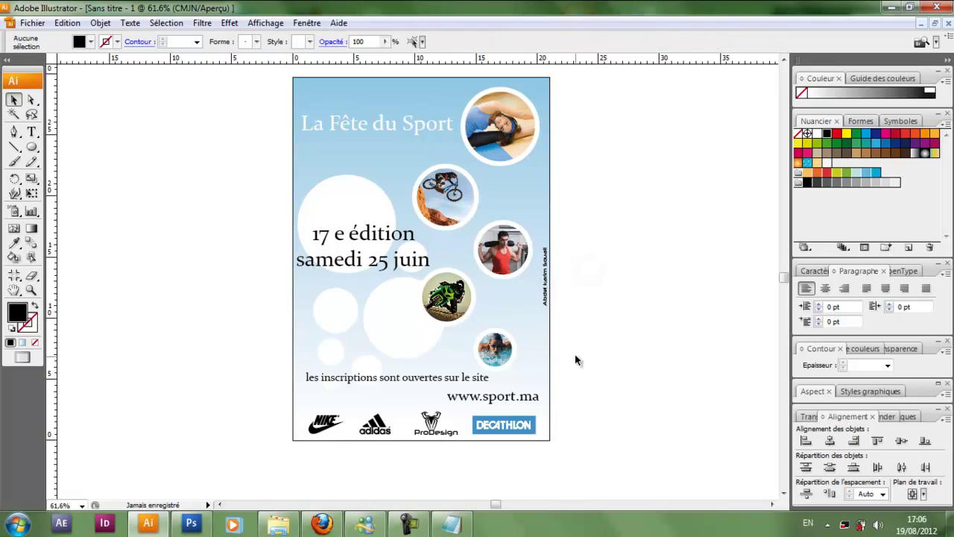
Review the finished poster up close and in full-screen mode without menus, and return to maximised screen mode
scroll(574, 356, up, 2)
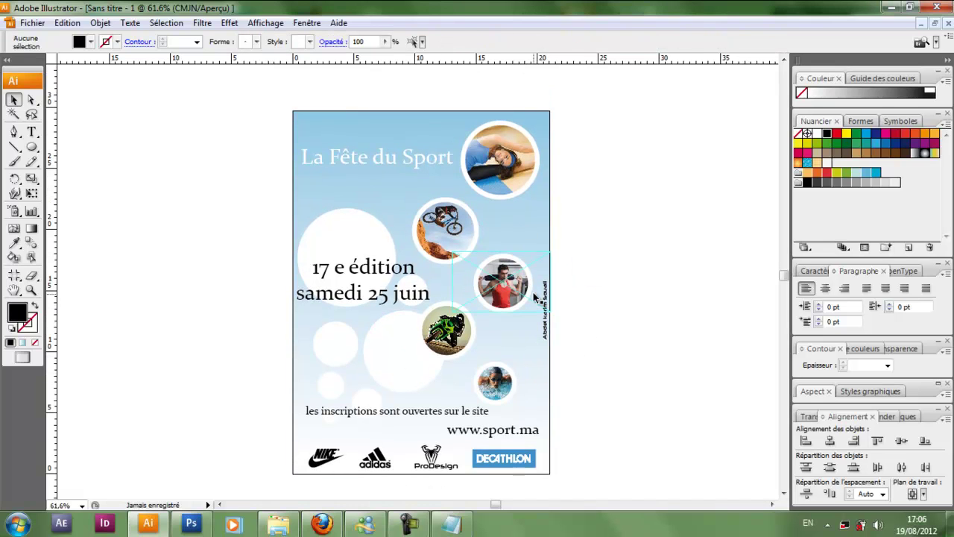
ctrl+click(477, 299)
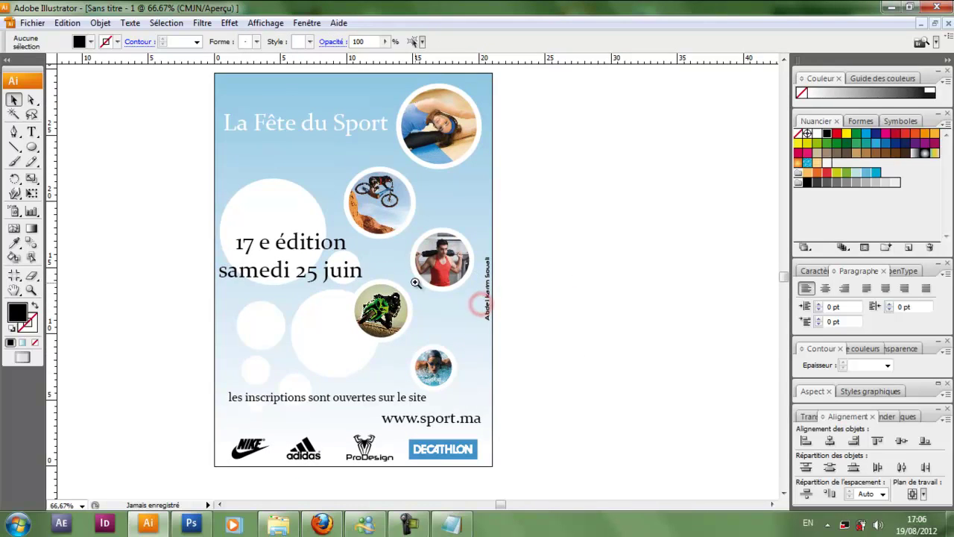
click(342, 246)
scroll(394, 251, down, 3)
scroll(394, 251, up, 3)
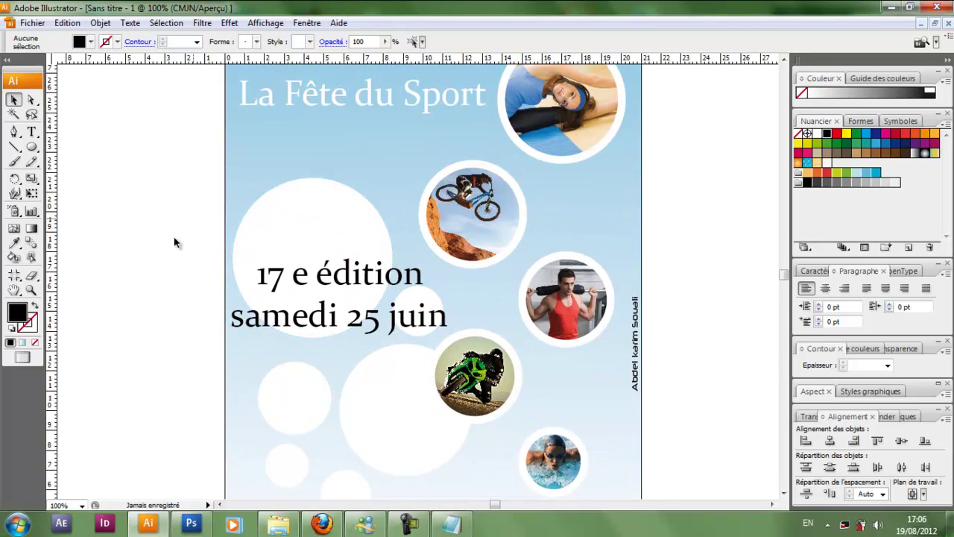
click(22, 357)
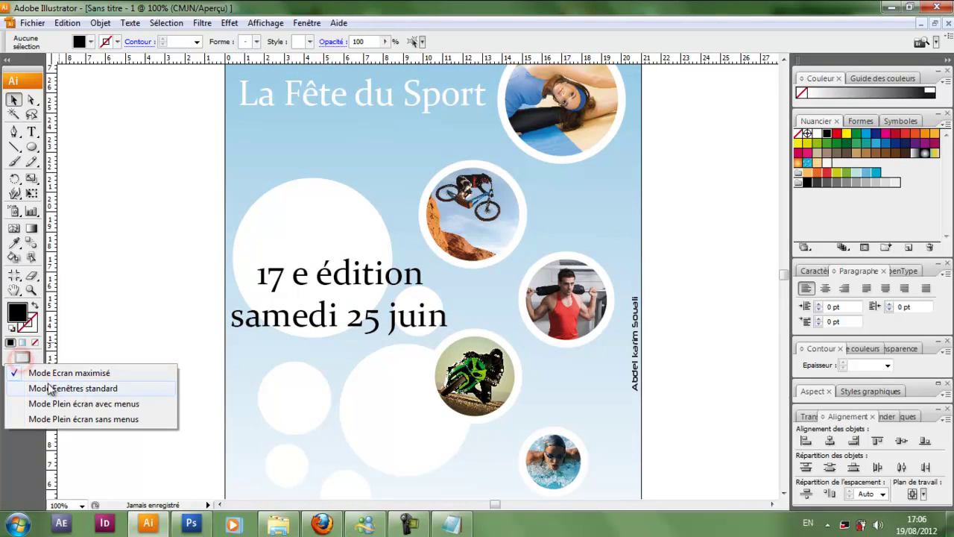
click(88, 419)
scroll(340, 266, up, 3)
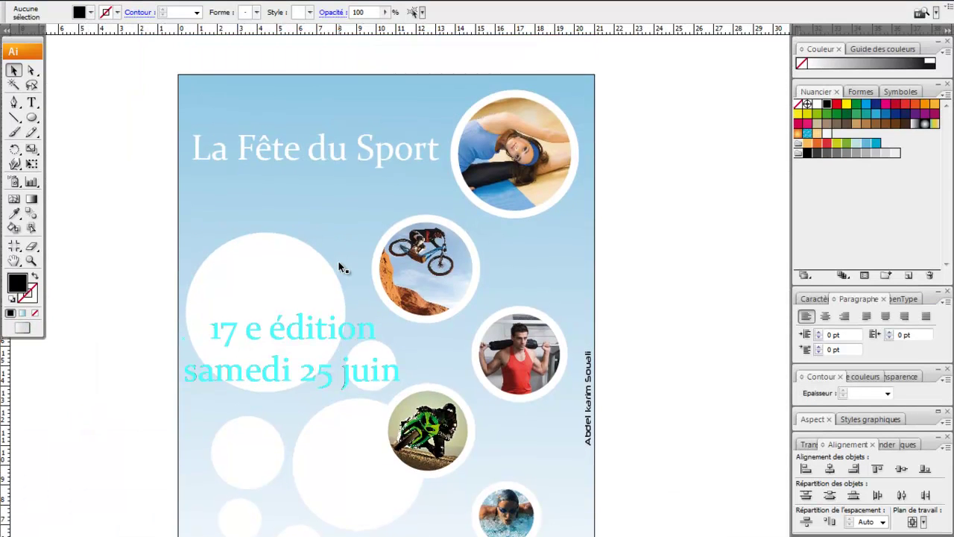
key(ctrl+minus)
scroll(339, 266, down, 2)
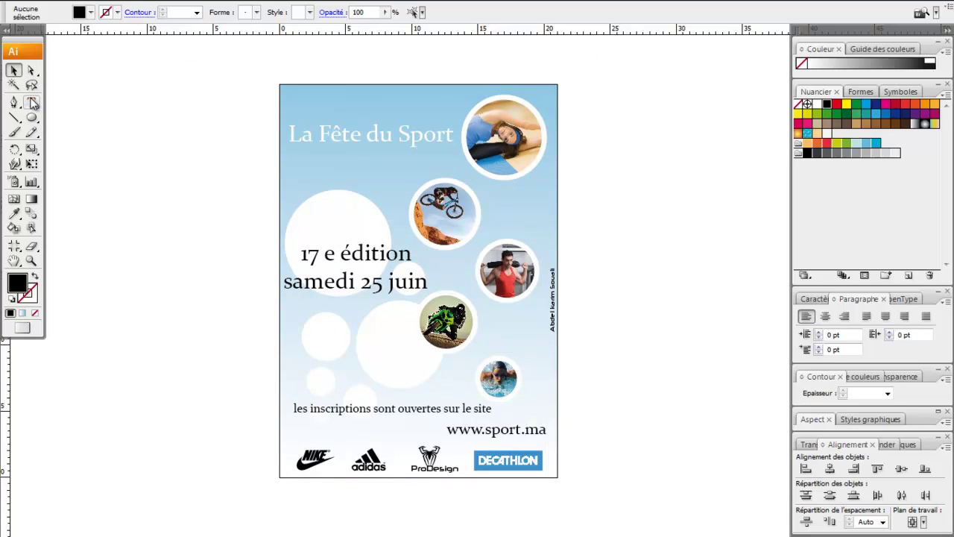
click(22, 326)
click(48, 344)
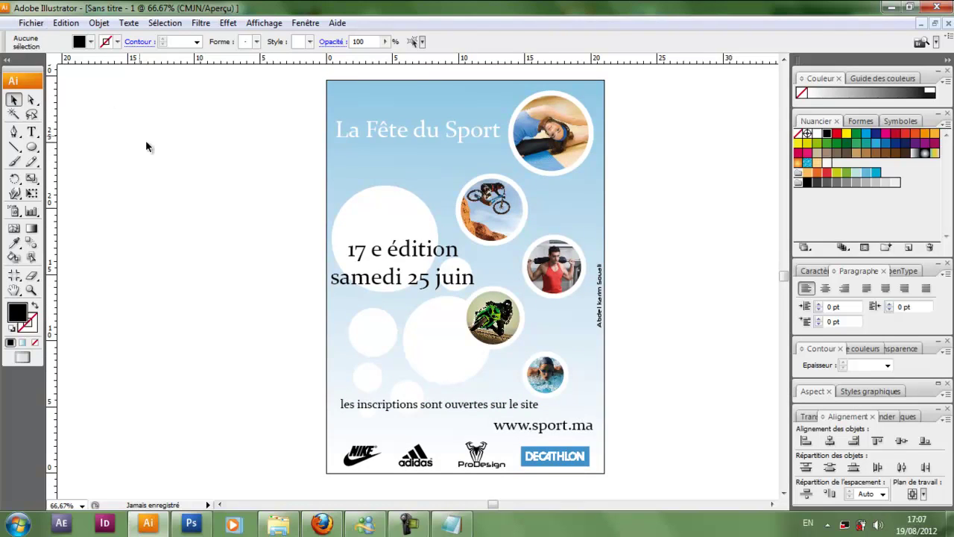
click(416, 529)
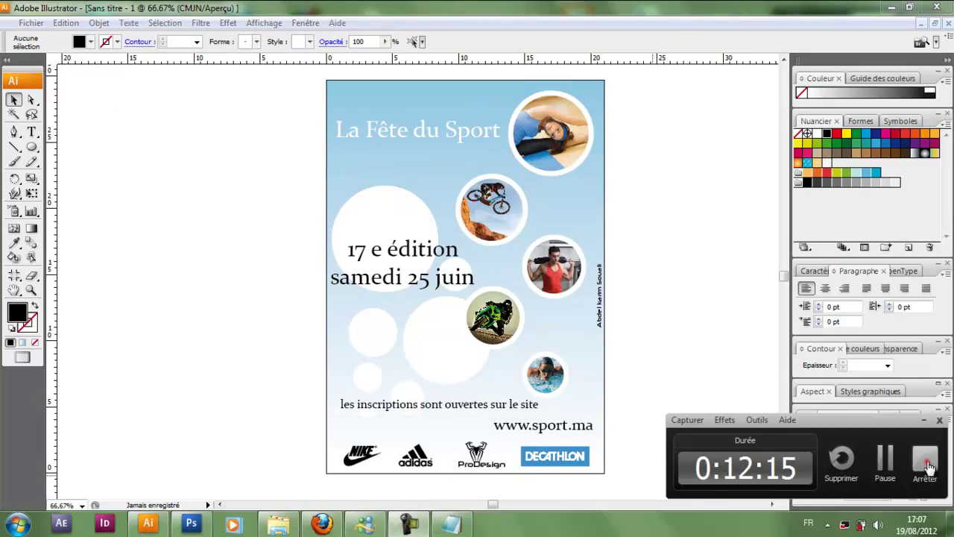